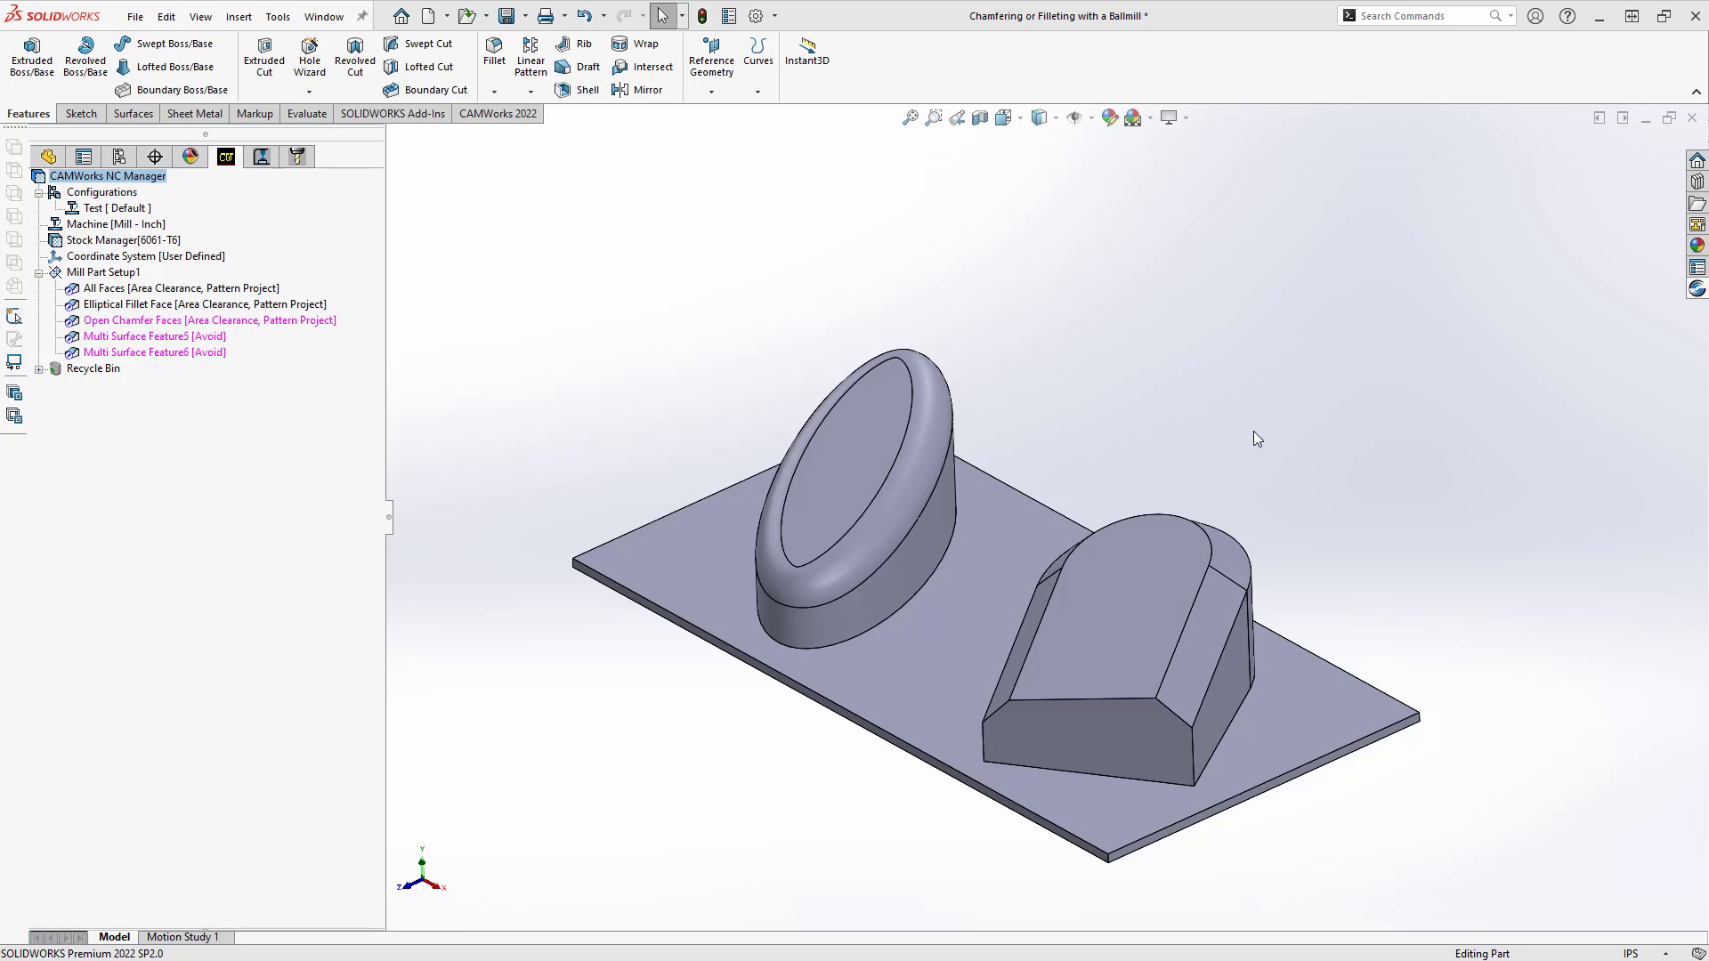
Step: Review the 17-face All Faces machinable feature and close it without changes
mouse_move(1112, 543)
middle_mouse_down()
mouse_move(1107, 420)
mouse_move(1027, 427)
mouse_move(1122, 442)
mouse_move(1116, 518)
mouse_move(1140, 558)
mouse_move(1138, 543)
middle_mouse_up()
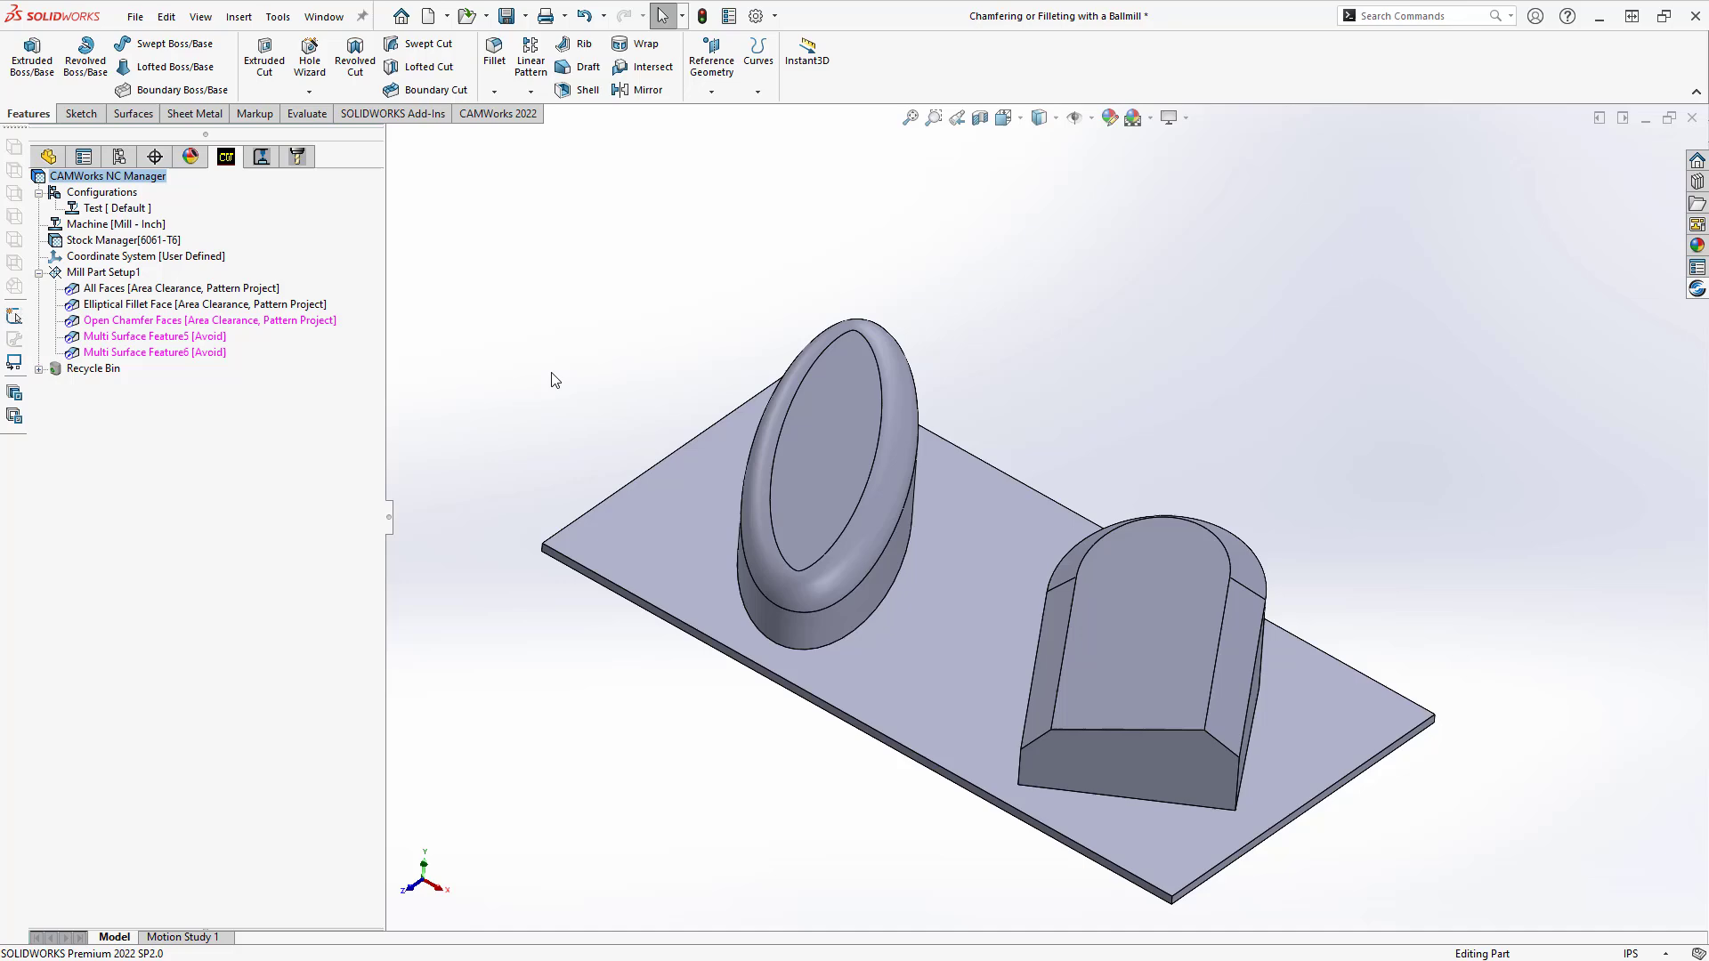
left_click(148, 289)
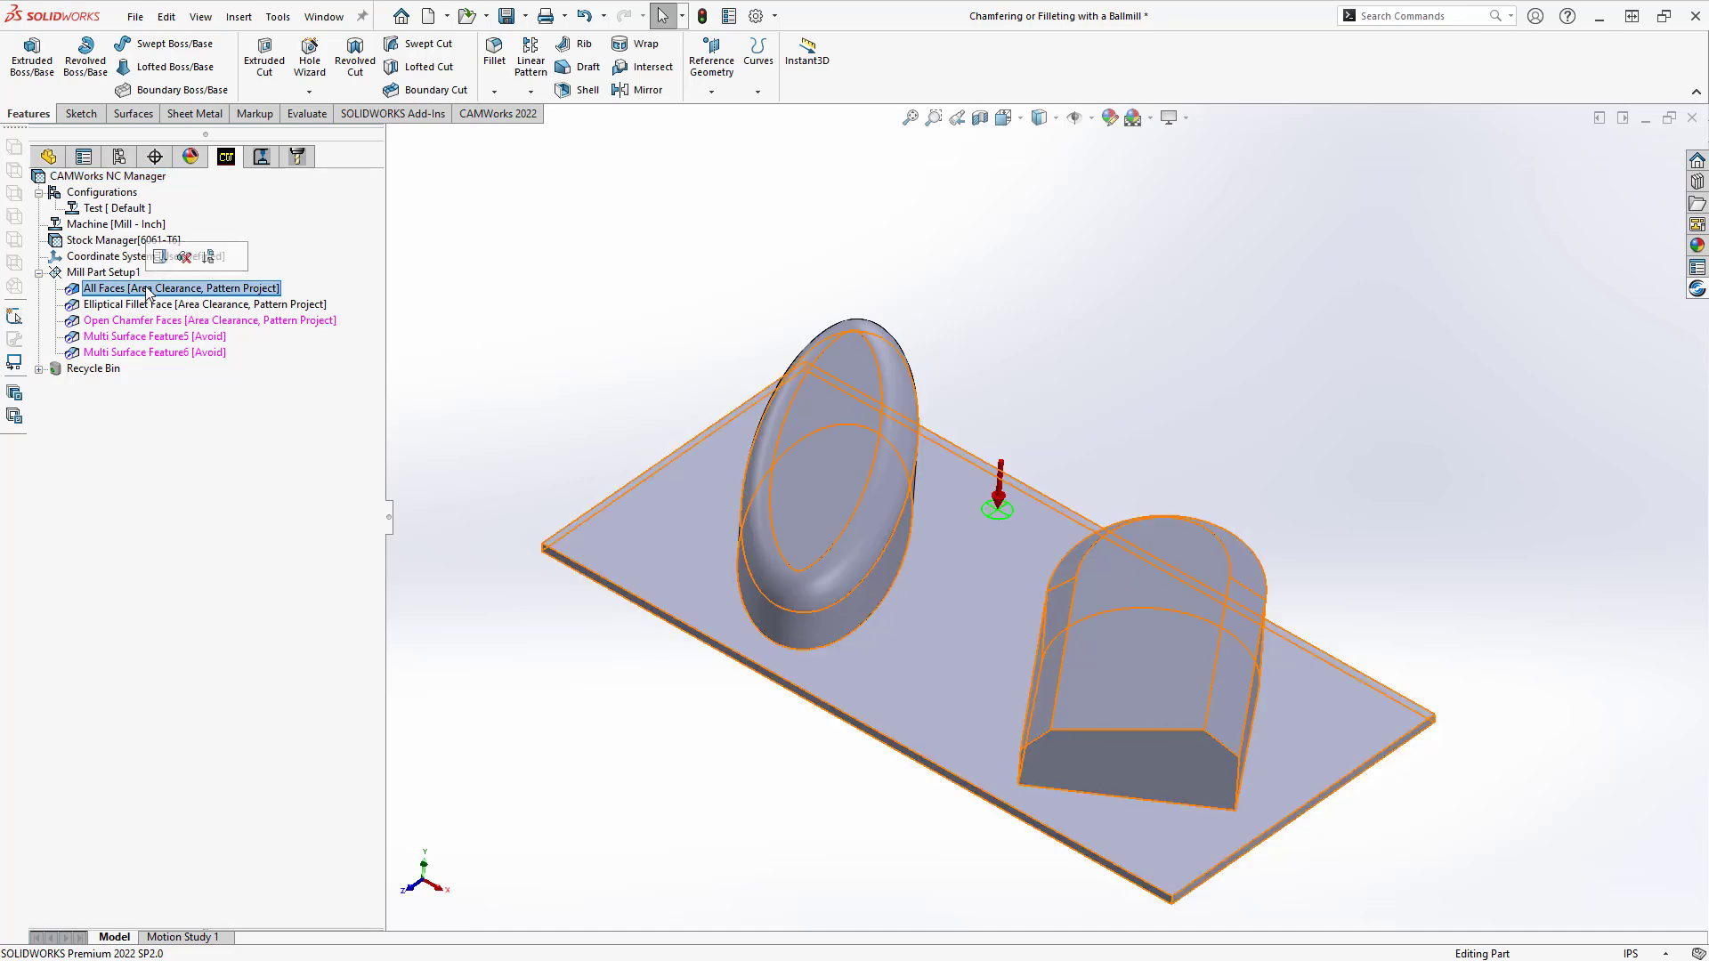
double_click(149, 289)
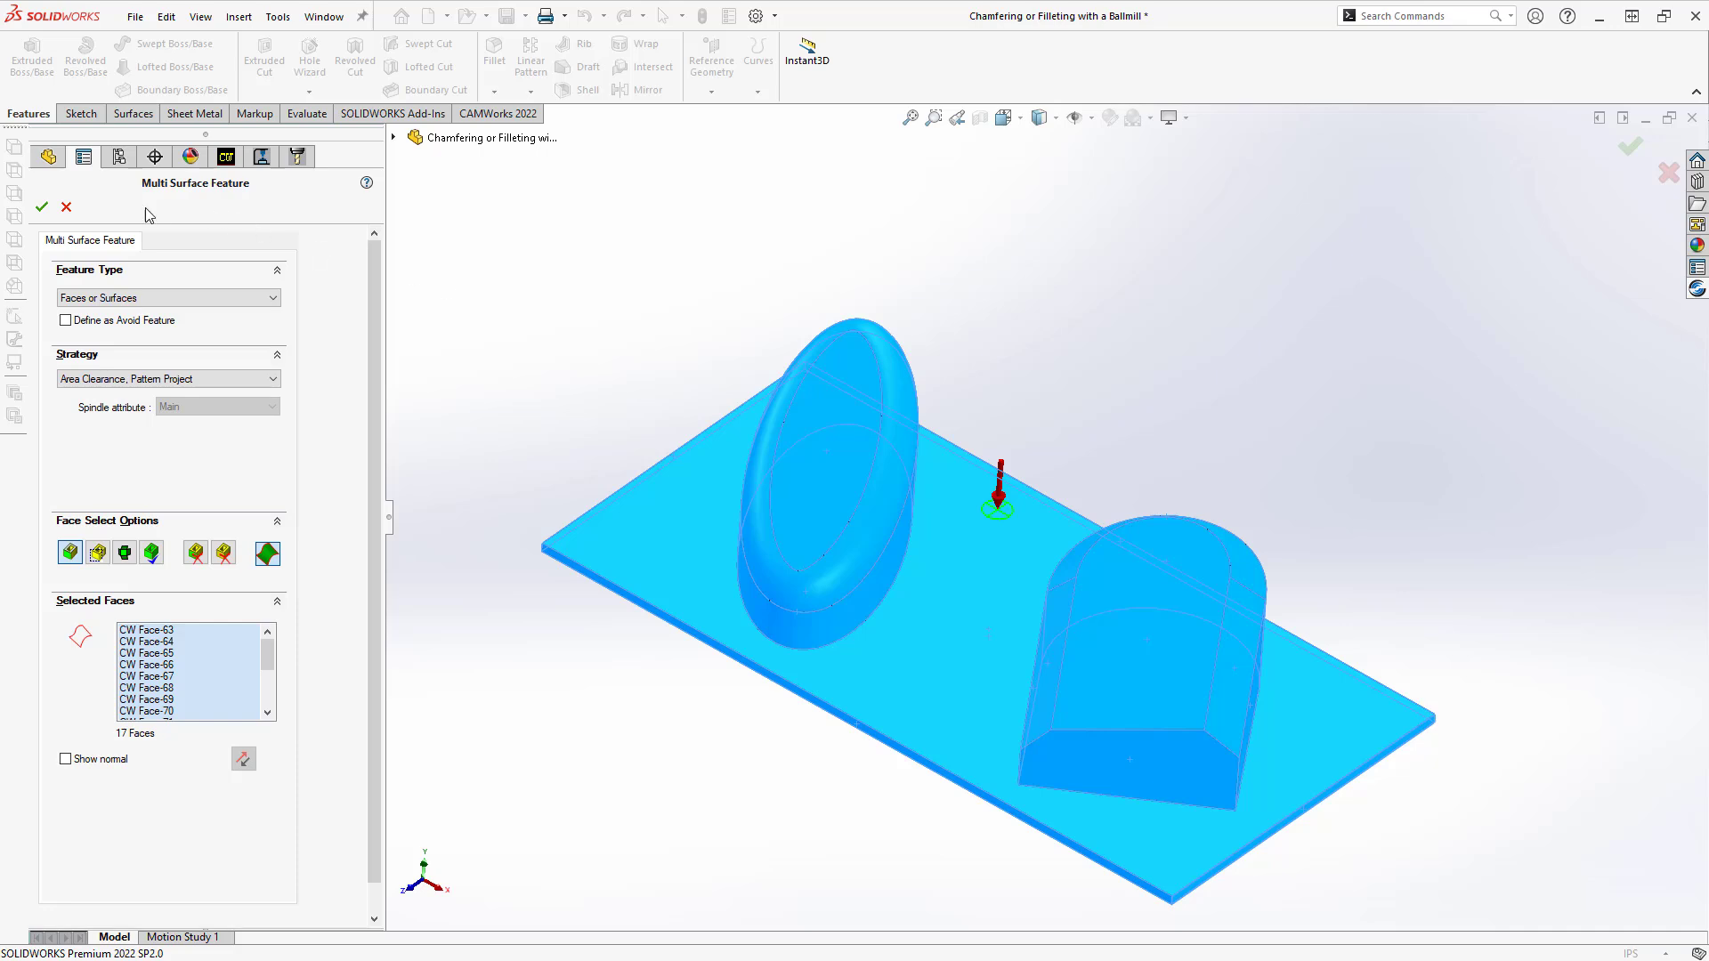
left_click(66, 207)
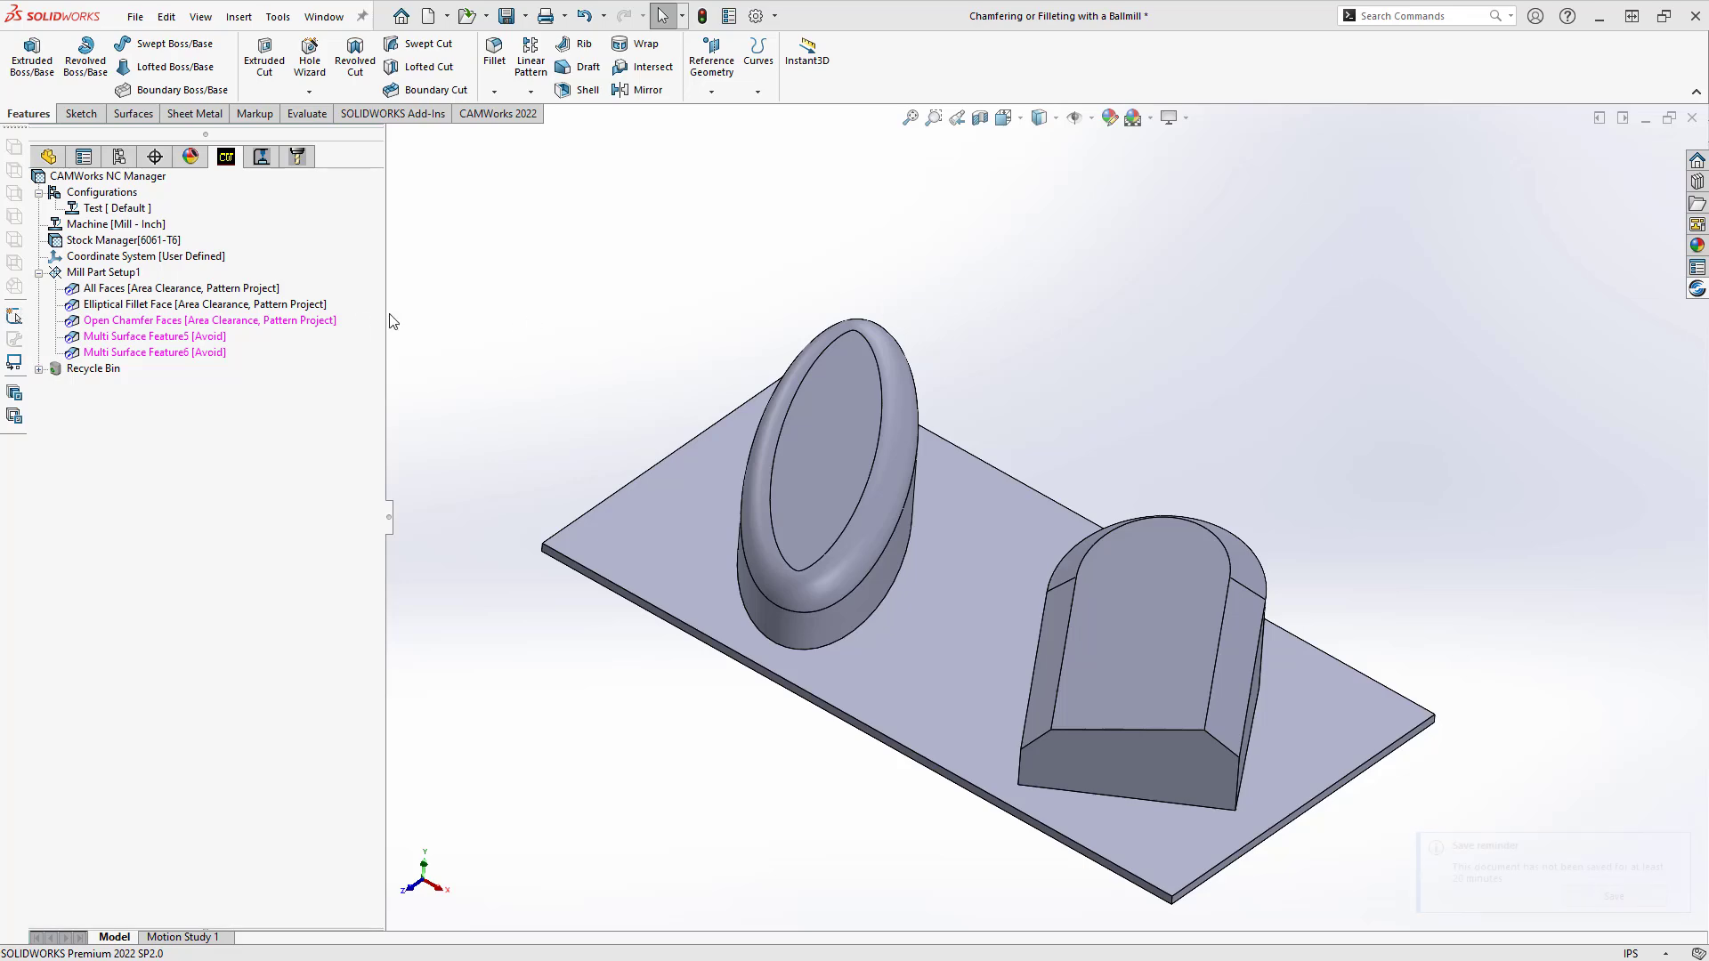
Step: Open Pattern Project1's parameters and check its Curve 1 guide on the elliptical boss's top edge
left_click(260, 157)
left_click(160, 288)
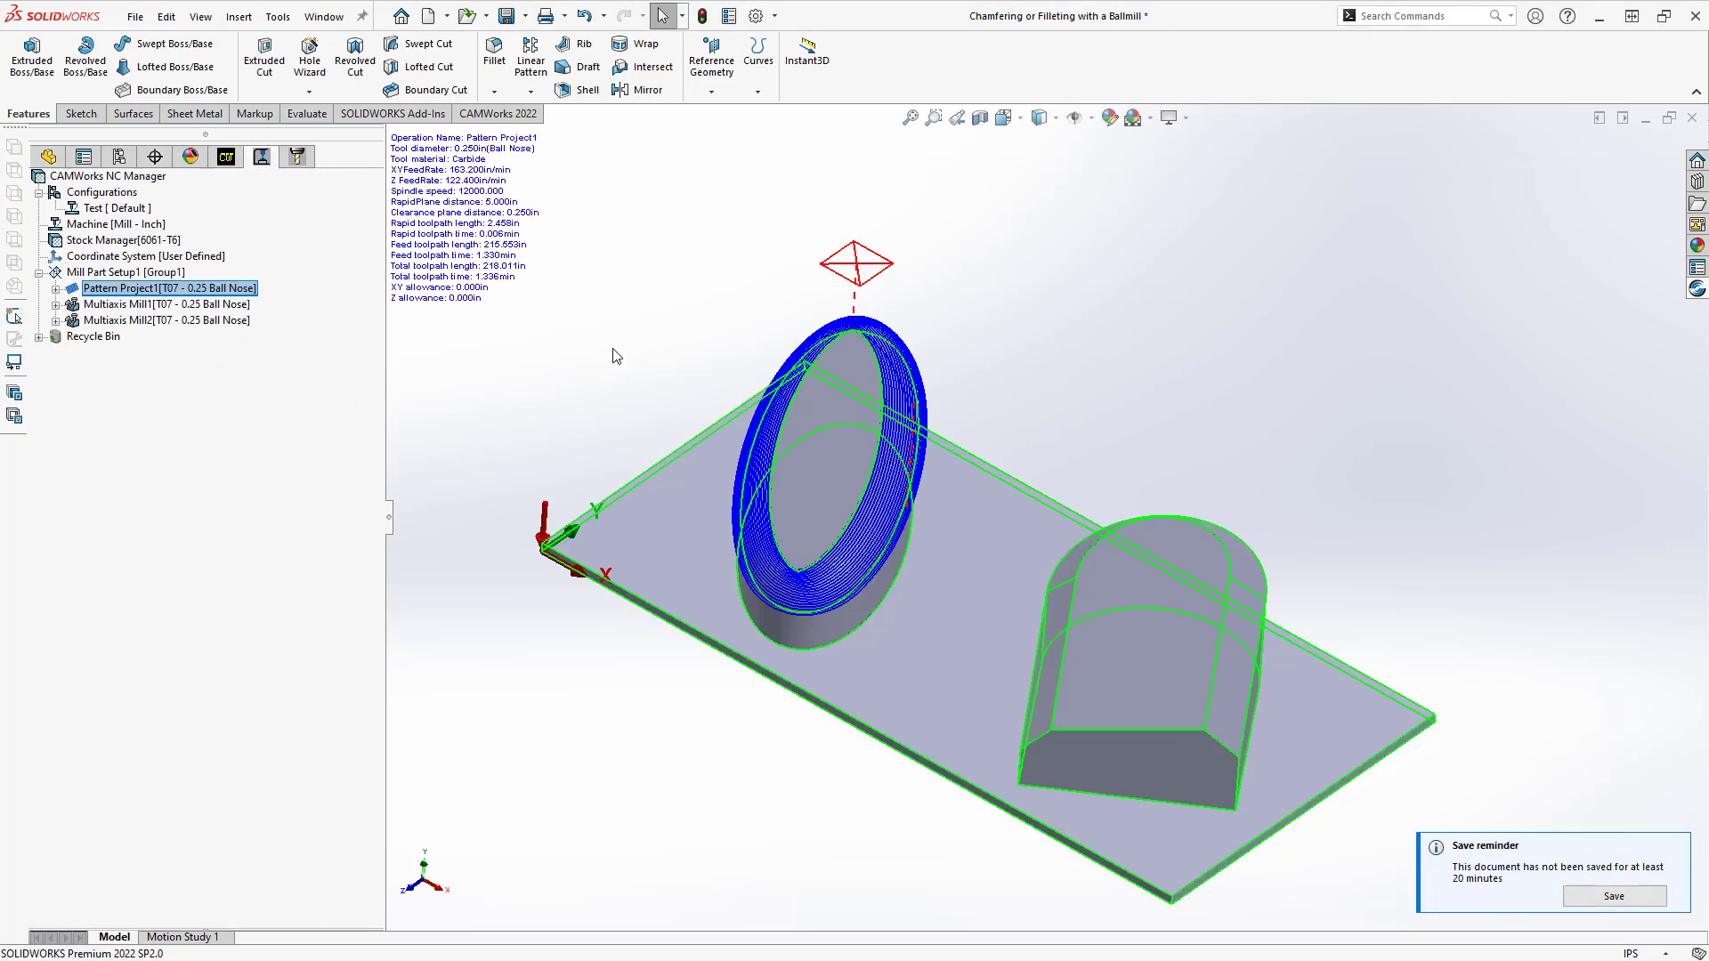
double_click(161, 289)
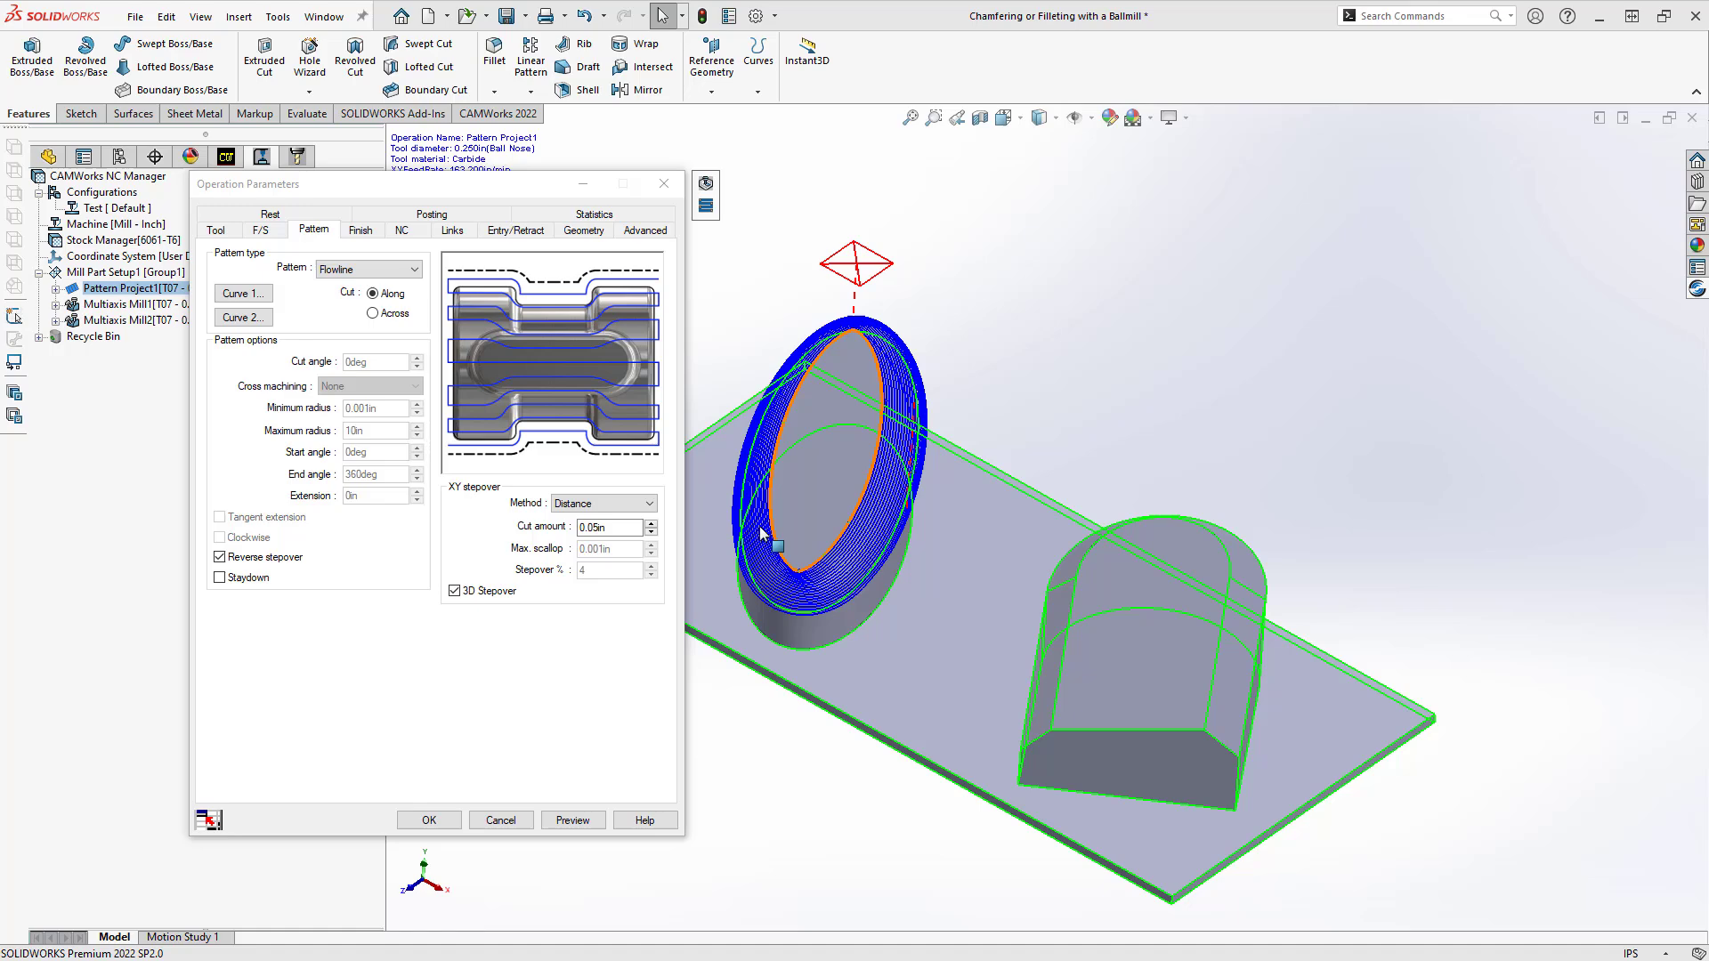
left_click(257, 297)
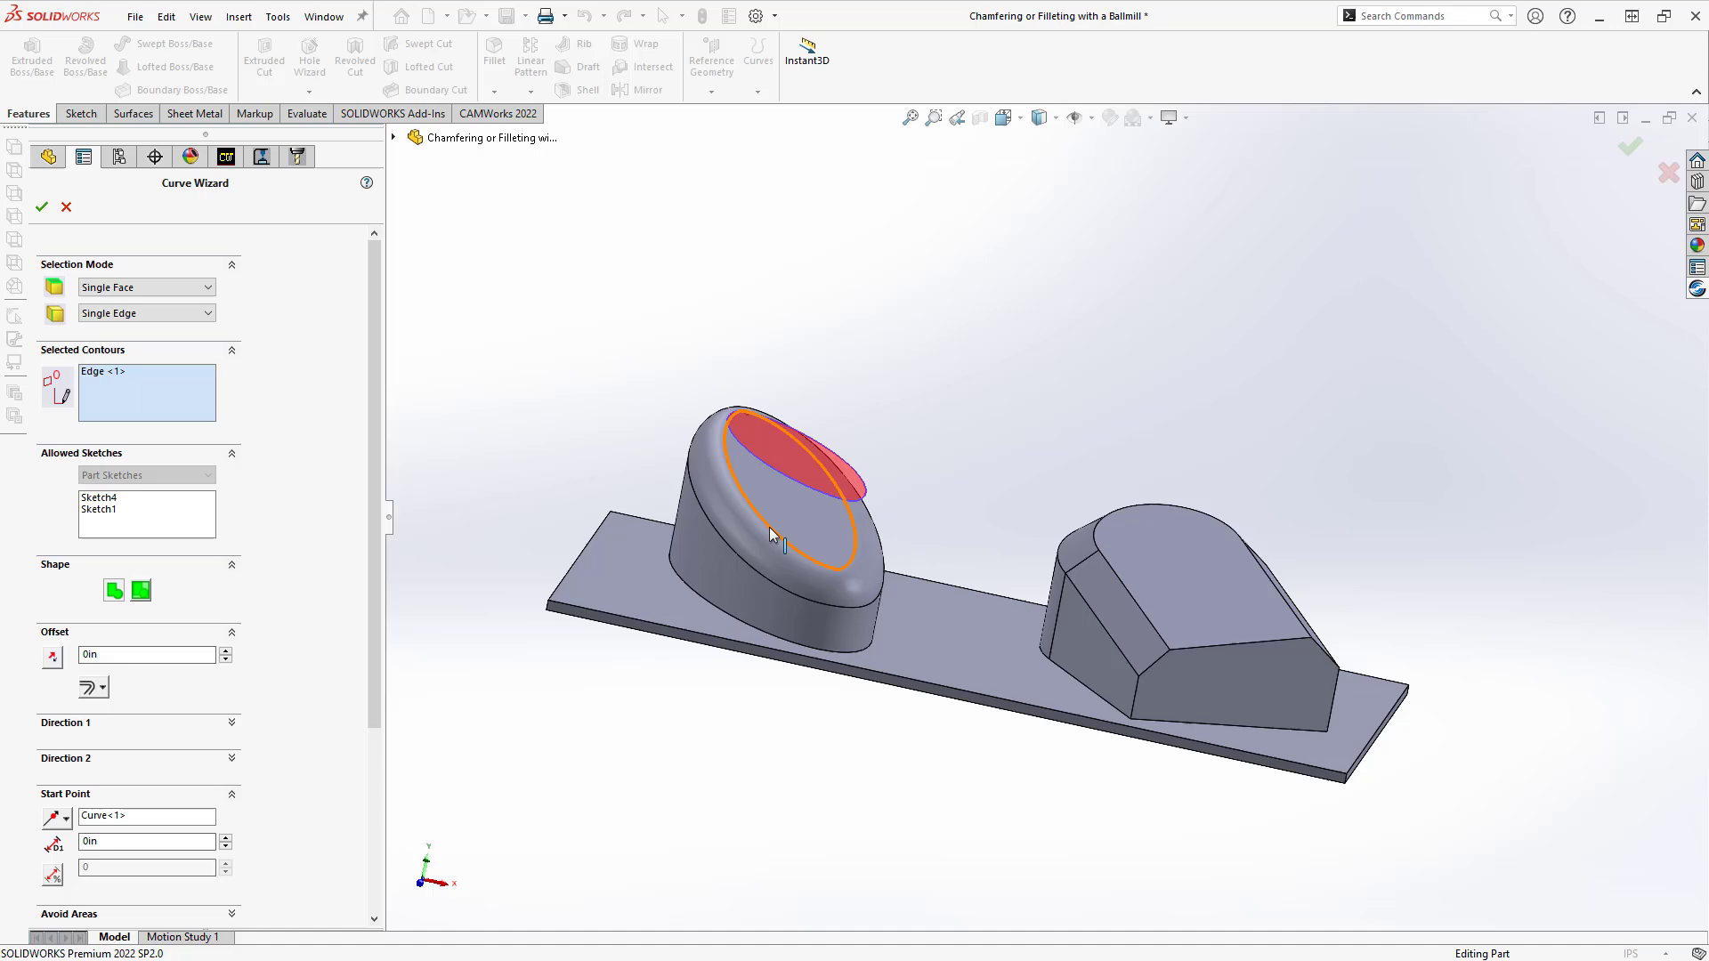
left_click(771, 539)
left_click(43, 205)
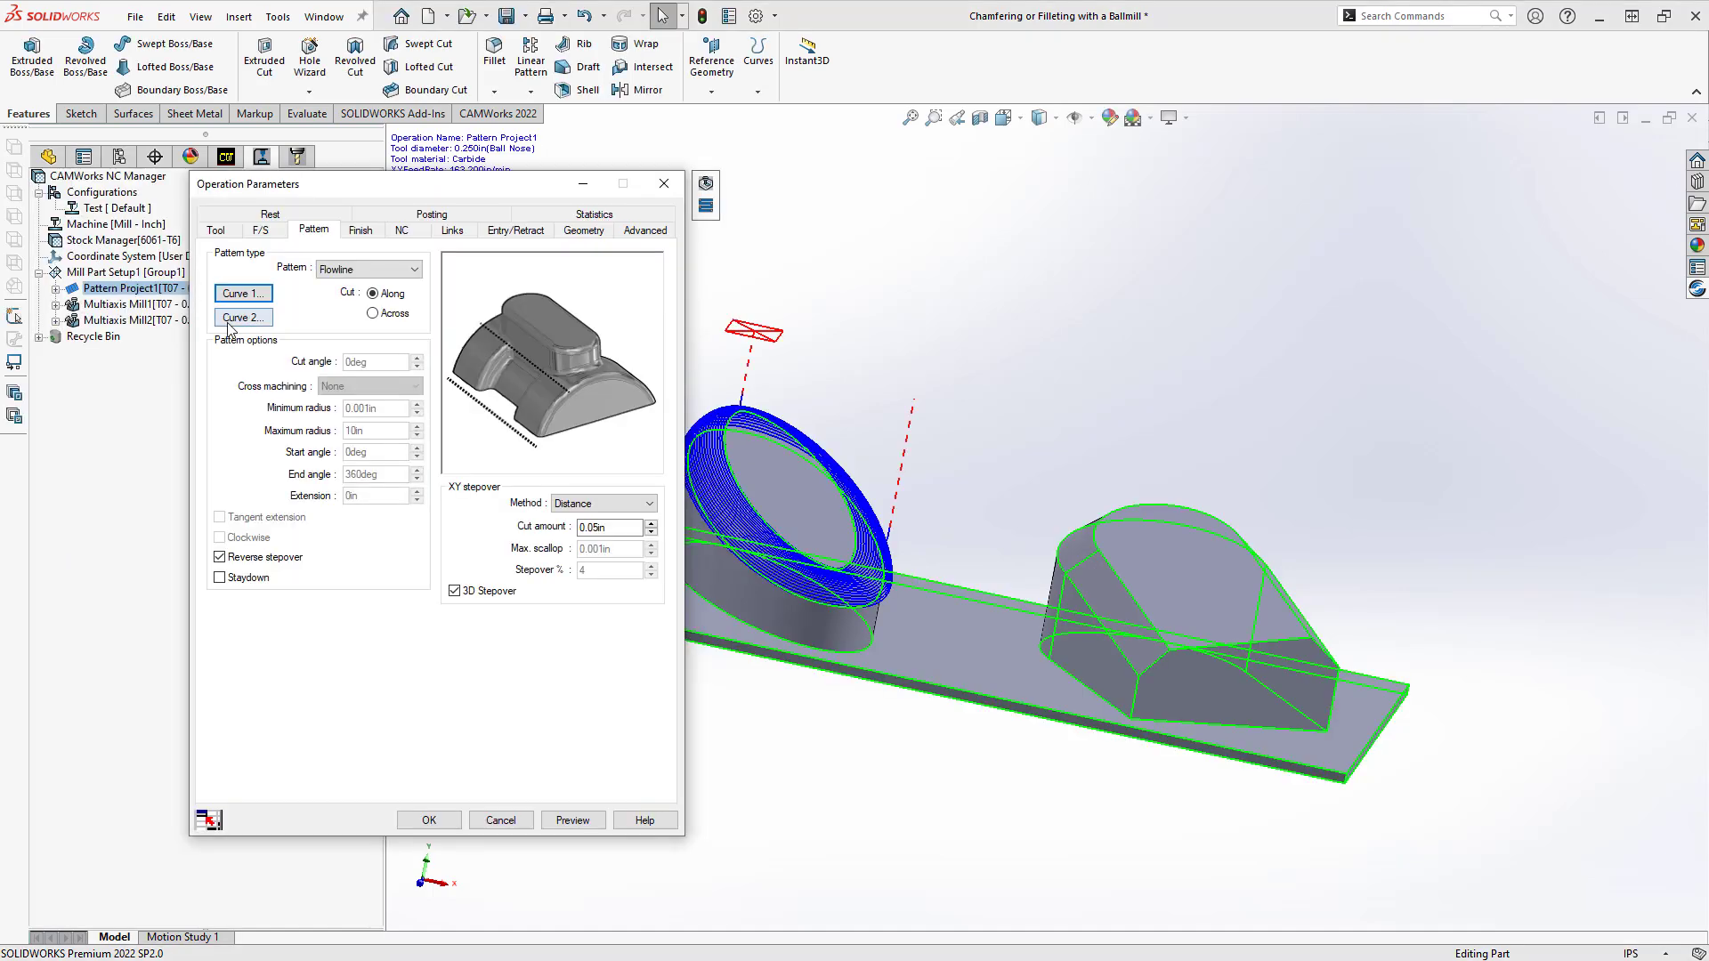
left_click(240, 305)
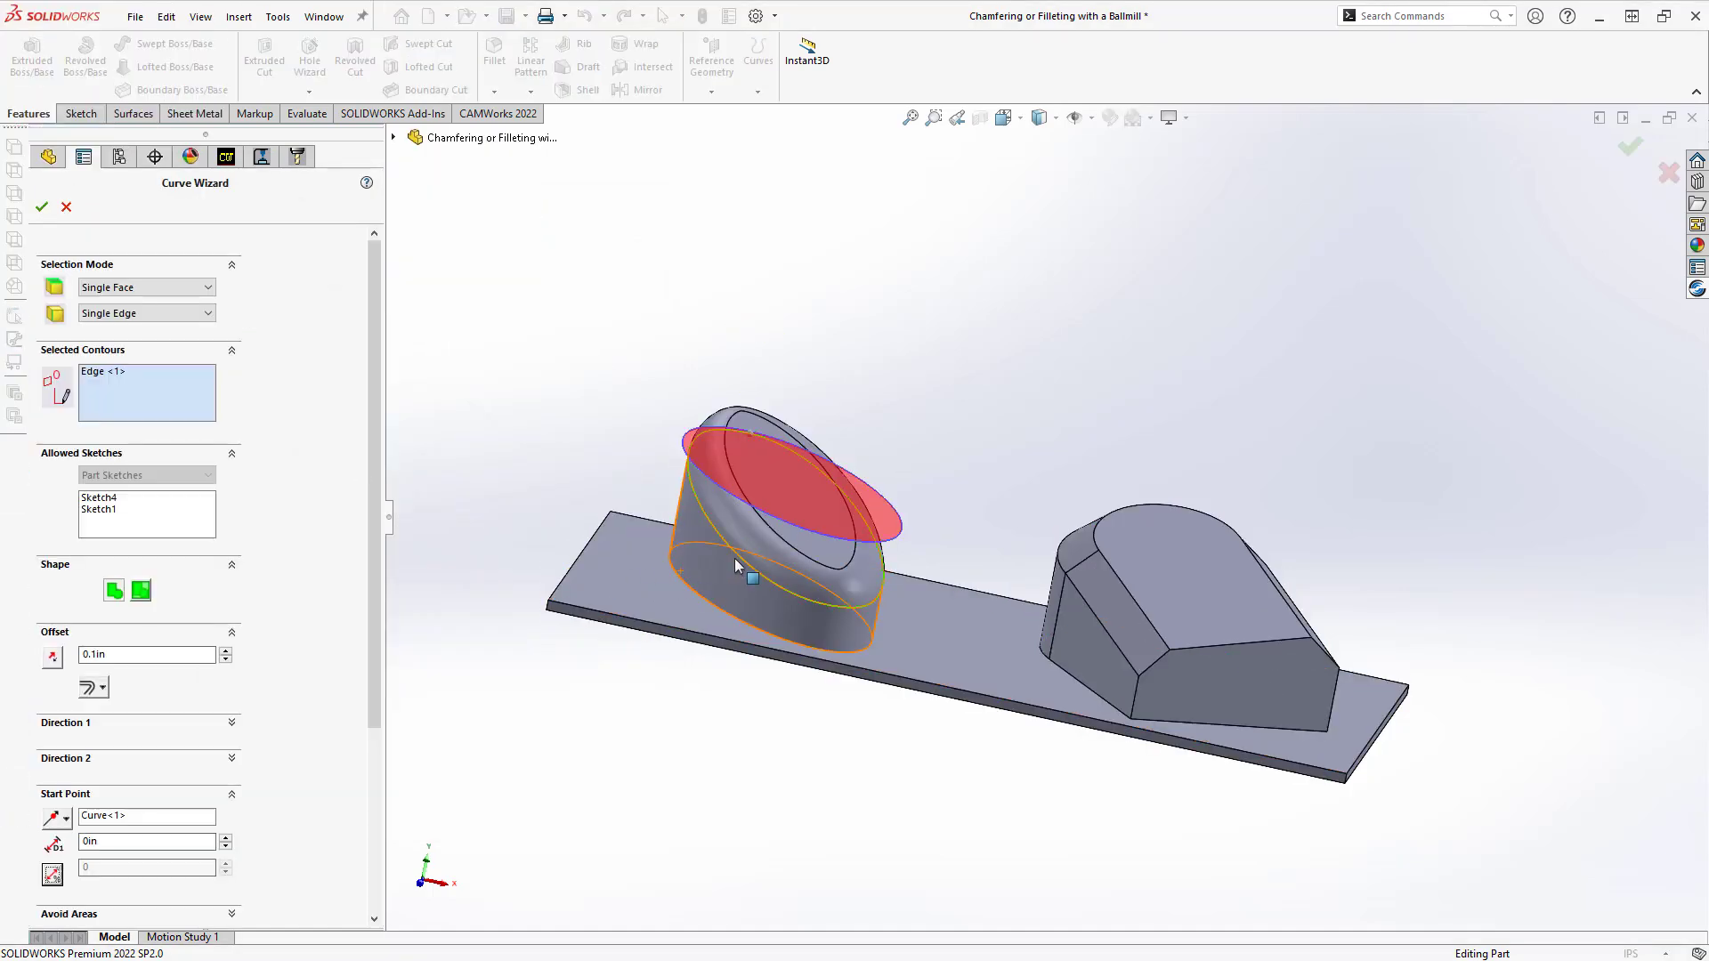
left_click(730, 559)
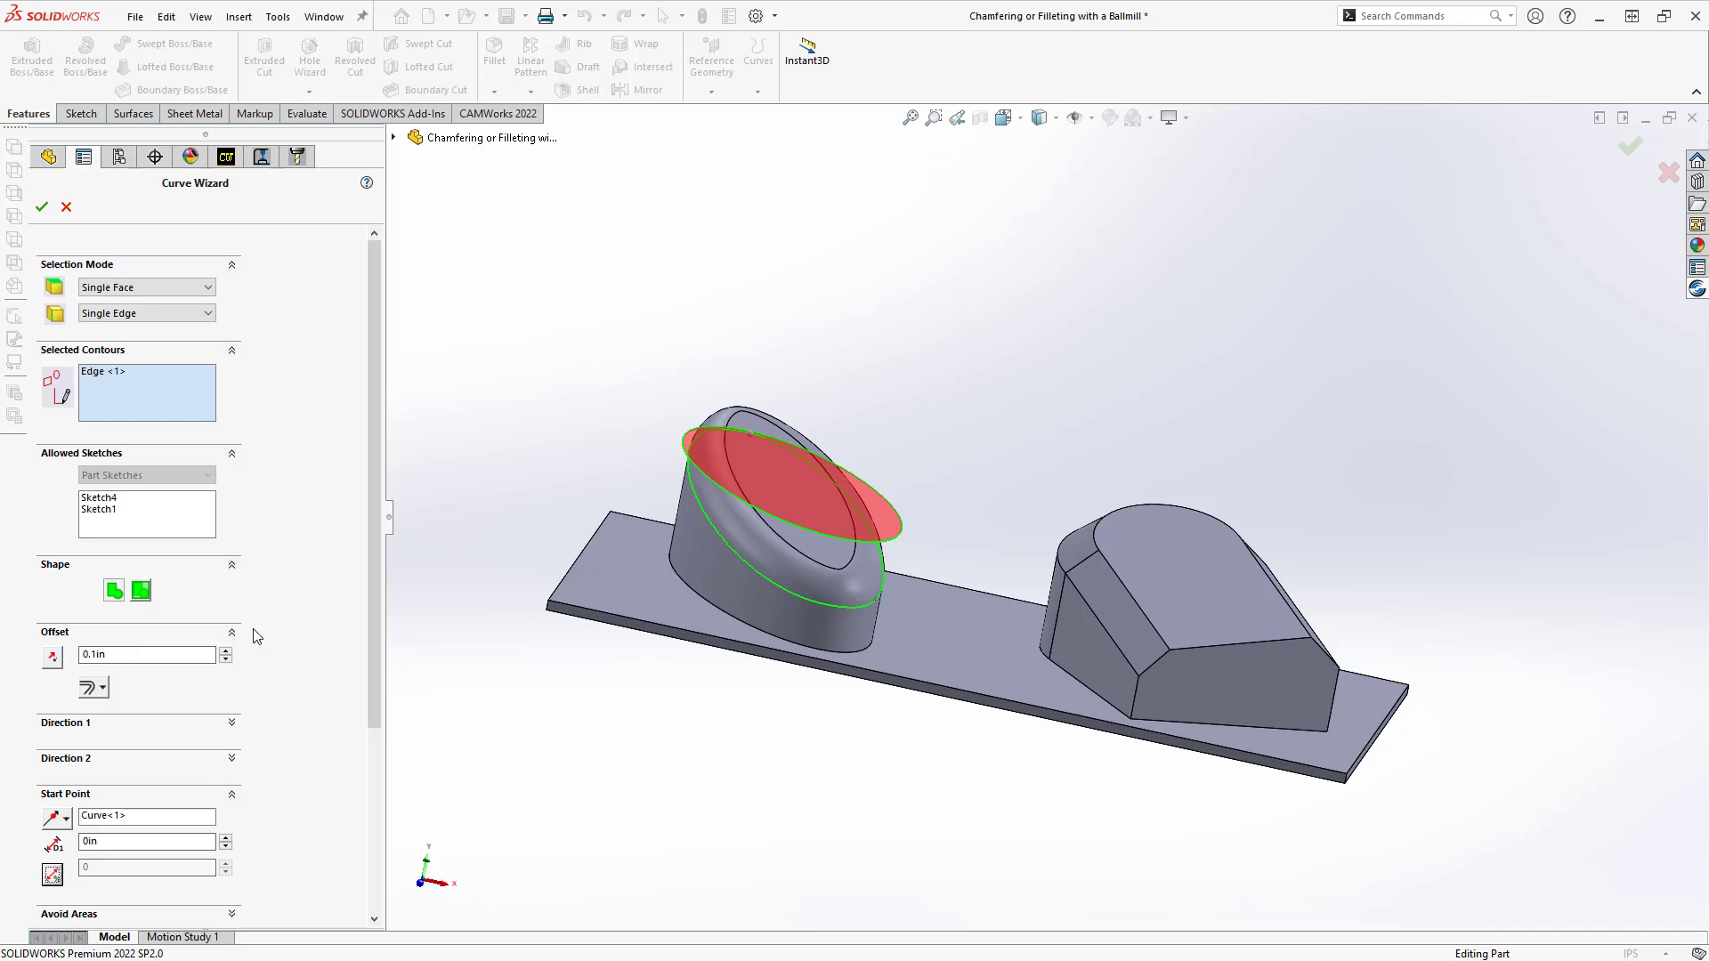
middle_click_drag(552, 589, 543, 485)
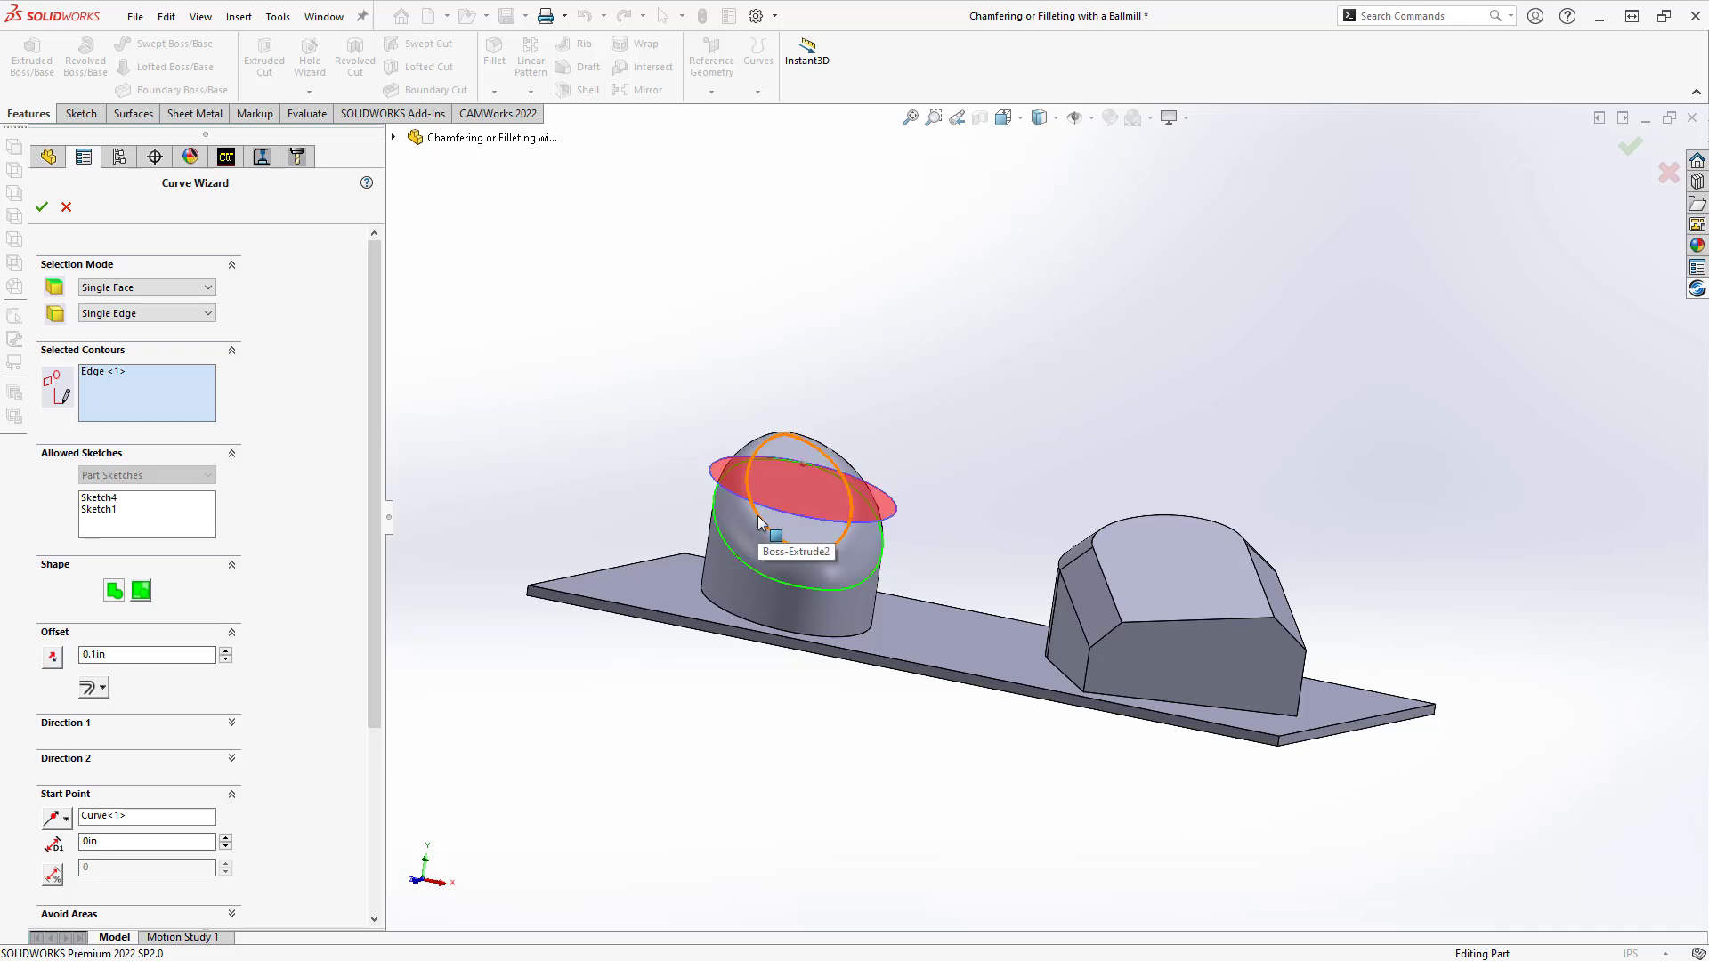
middle_click_drag(686, 442, 828, 480)
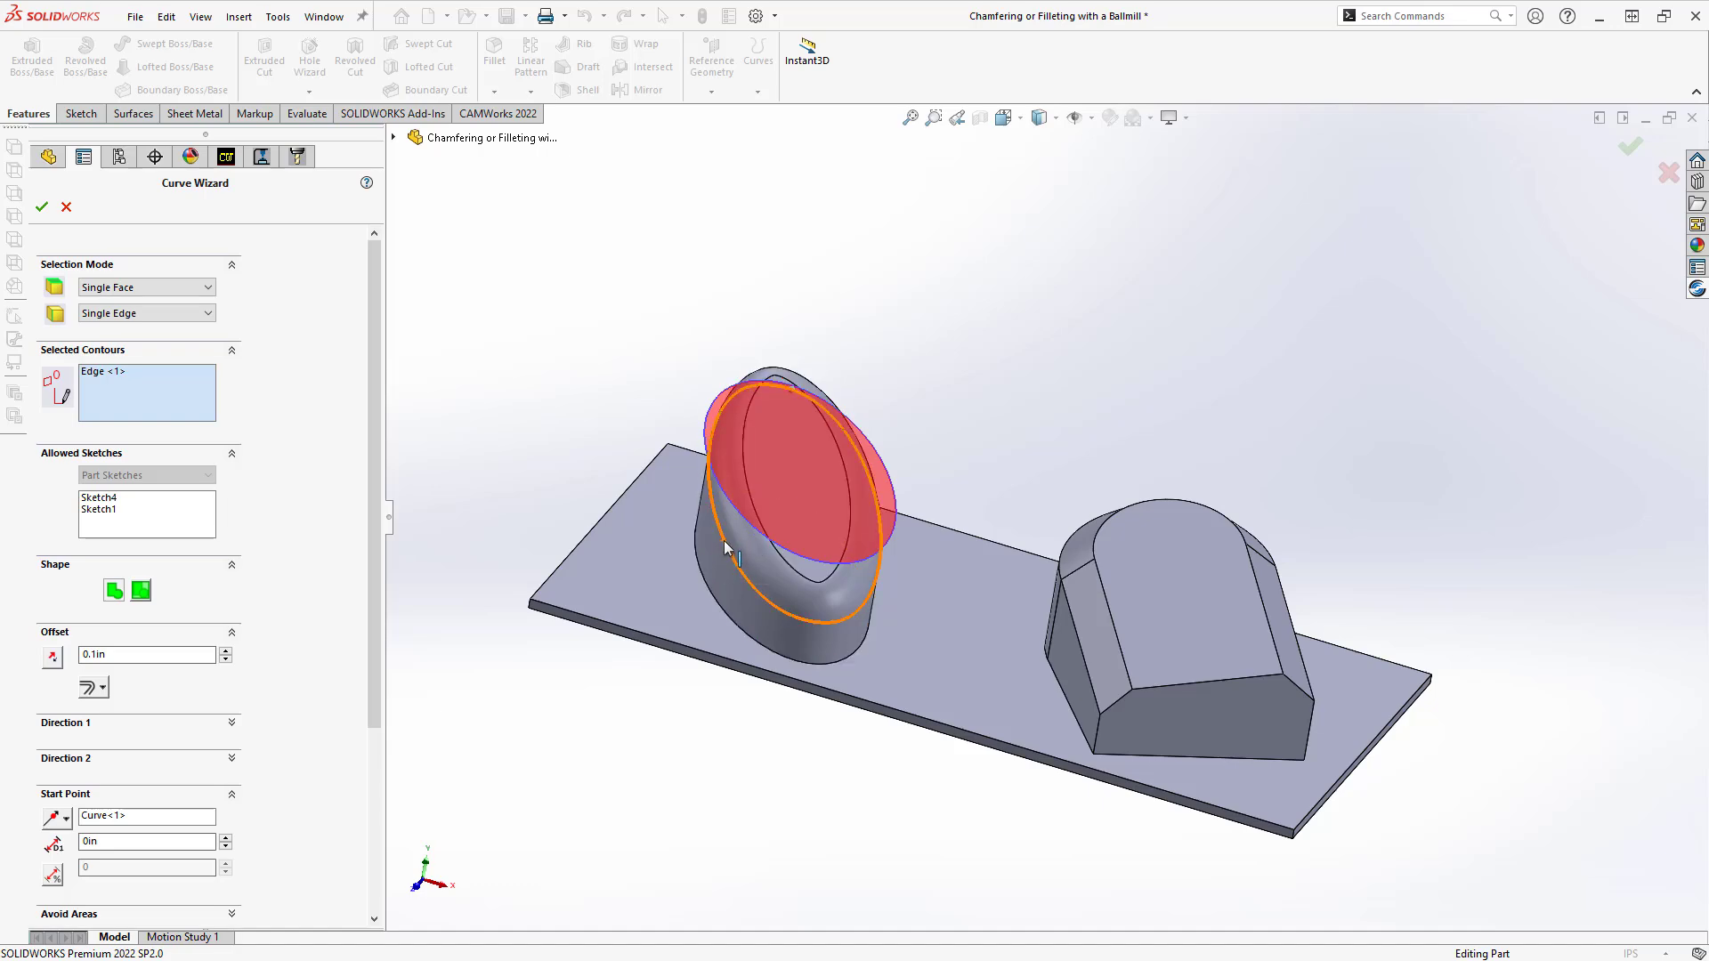
left_click(66, 208)
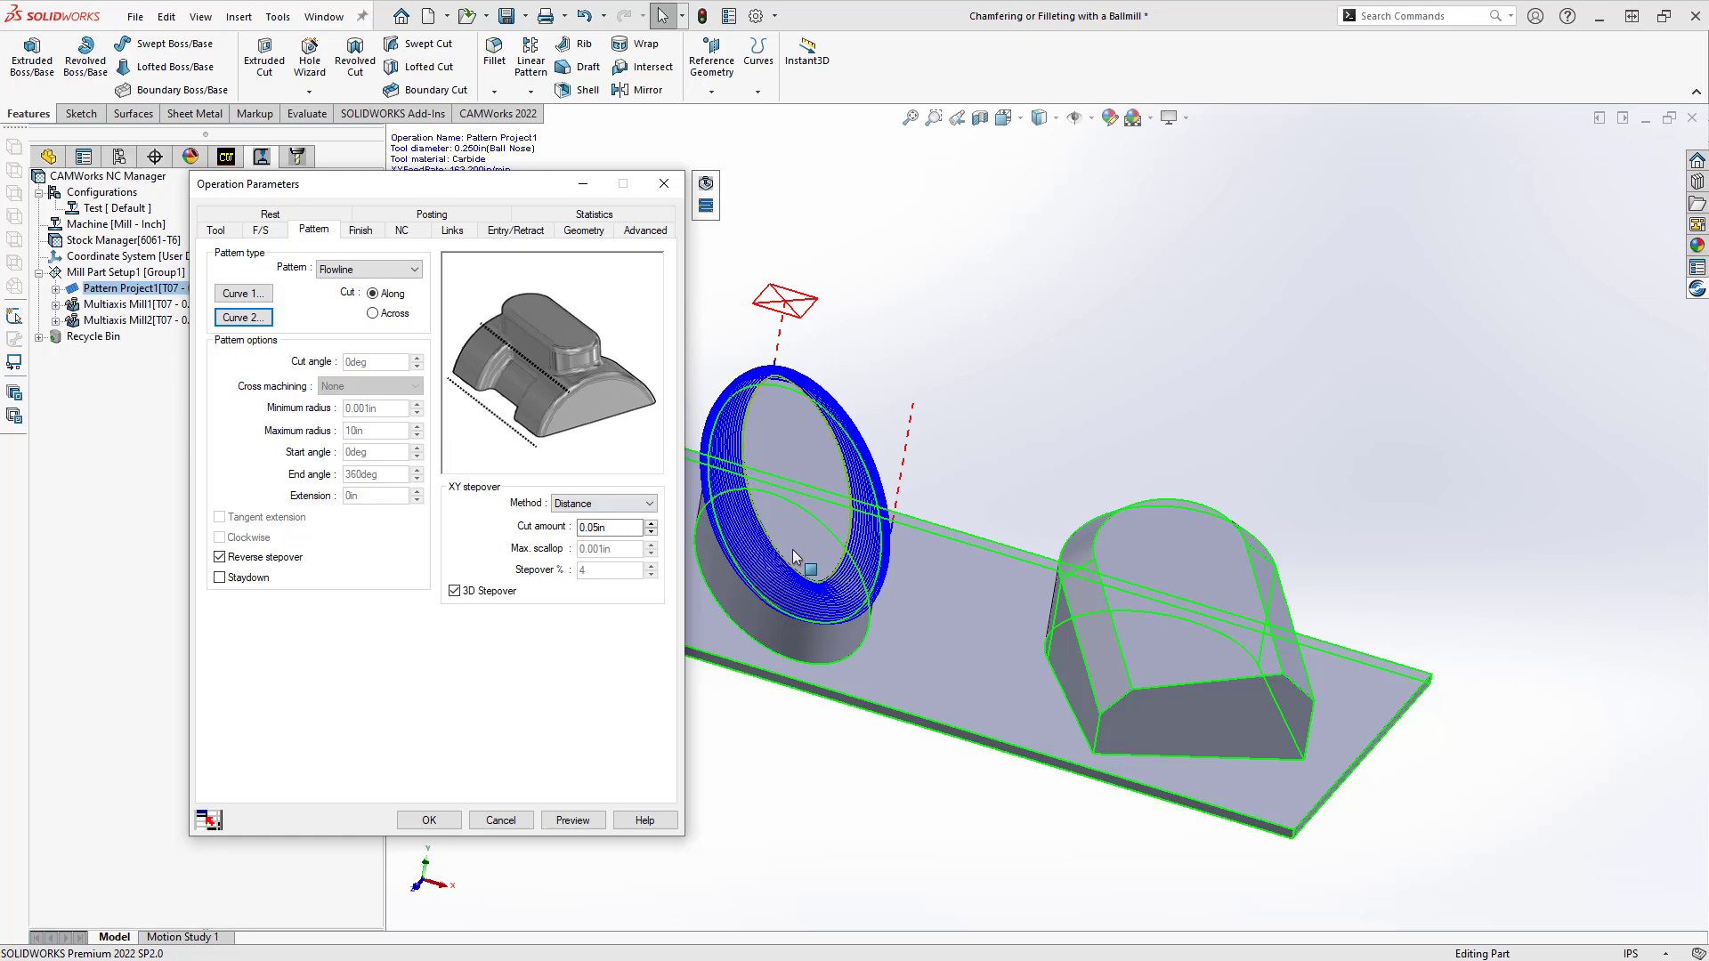
Step: Accept Pattern Project1 unchanged and Ctrl-drag a copy, Pattern Project1 - Copy 2, below Multiaxis Mill1
middle_click_drag(803, 548, 805, 545)
scroll(804, 545, "down", 6)
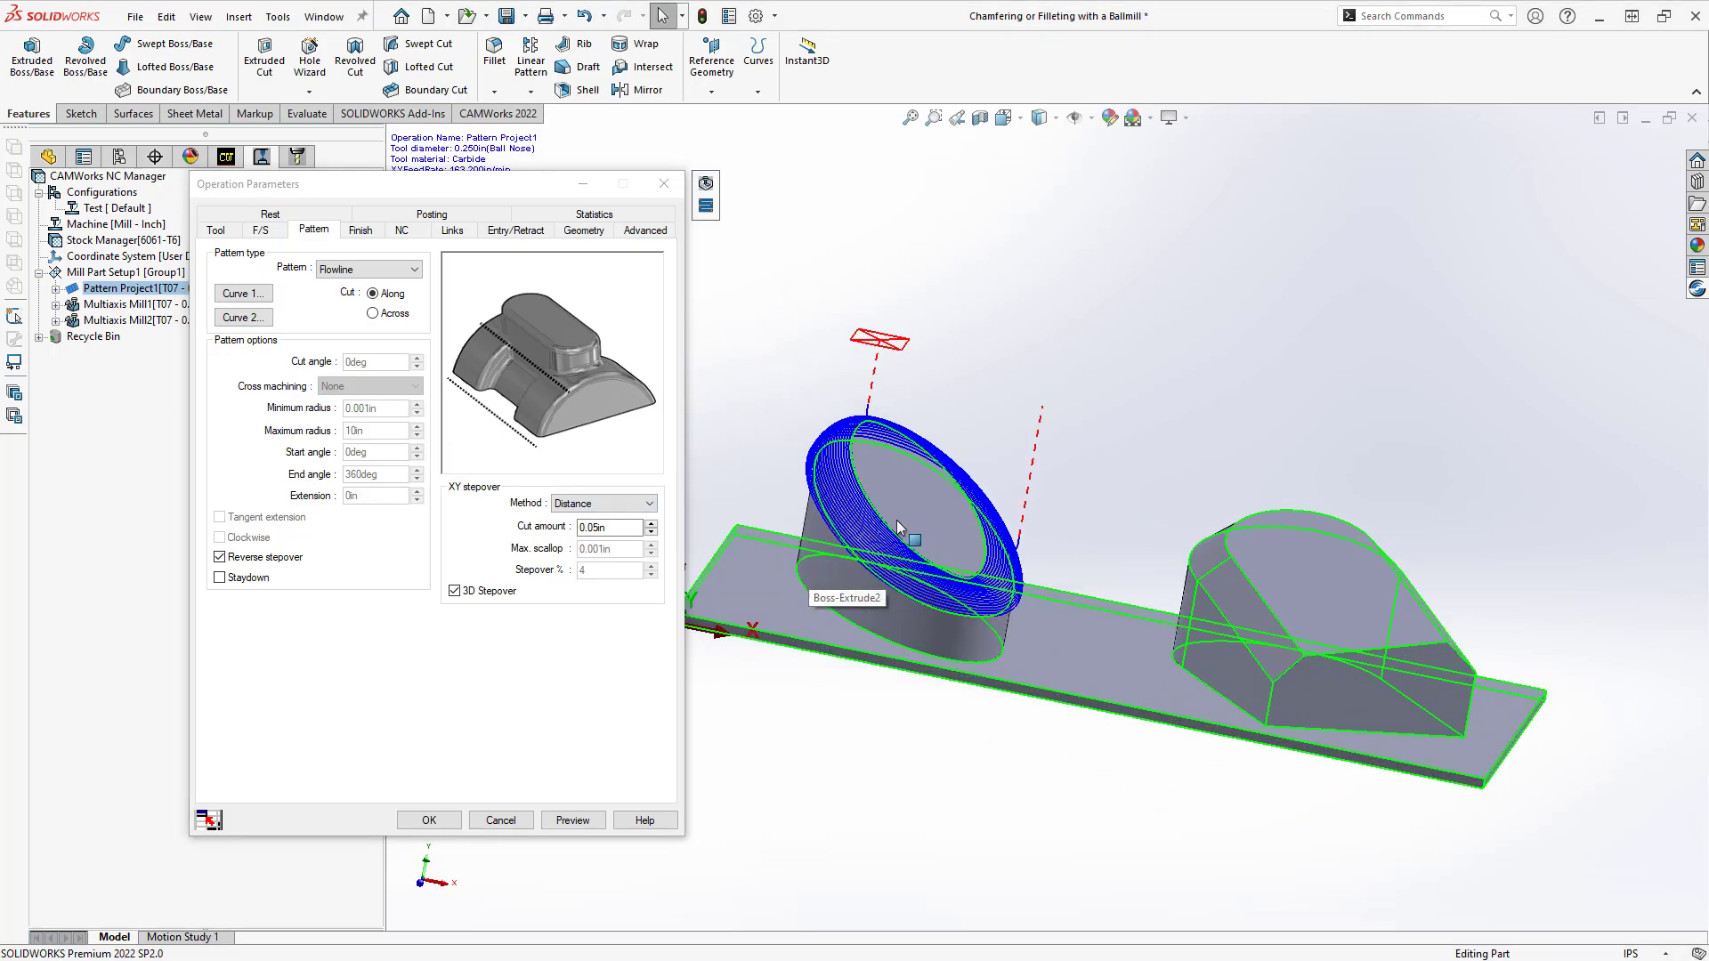
middle_click_drag(979, 586, 934, 521)
scroll(966, 557, "up", 3)
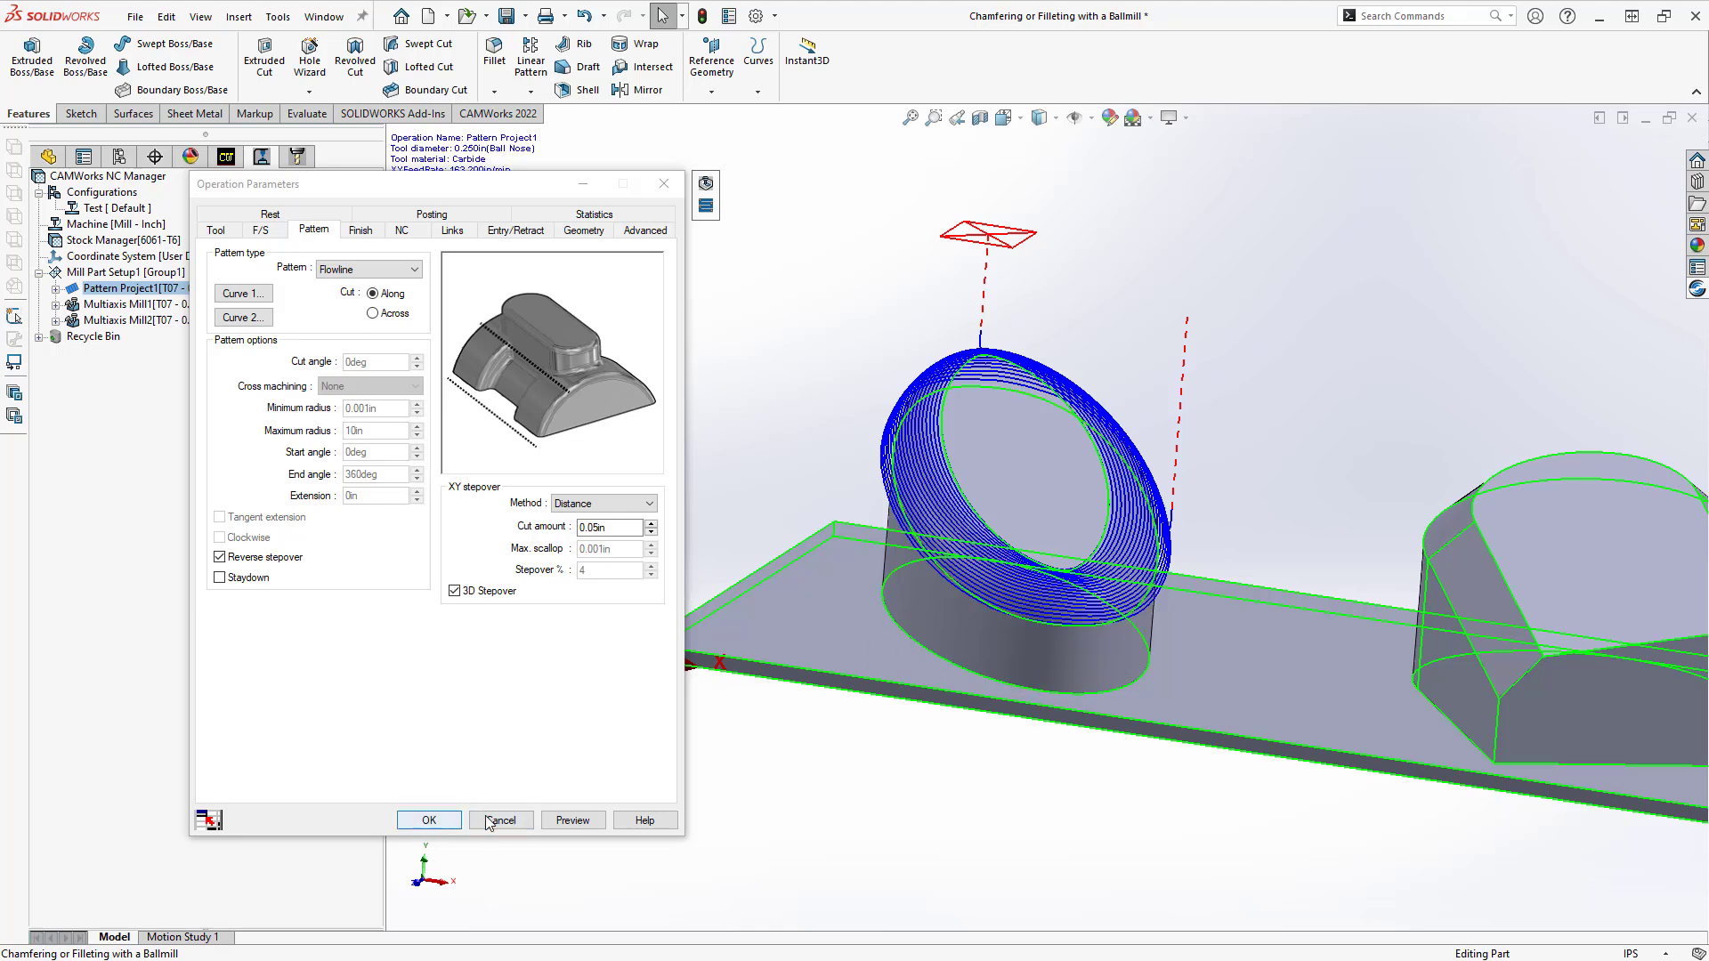
left_click(428, 820)
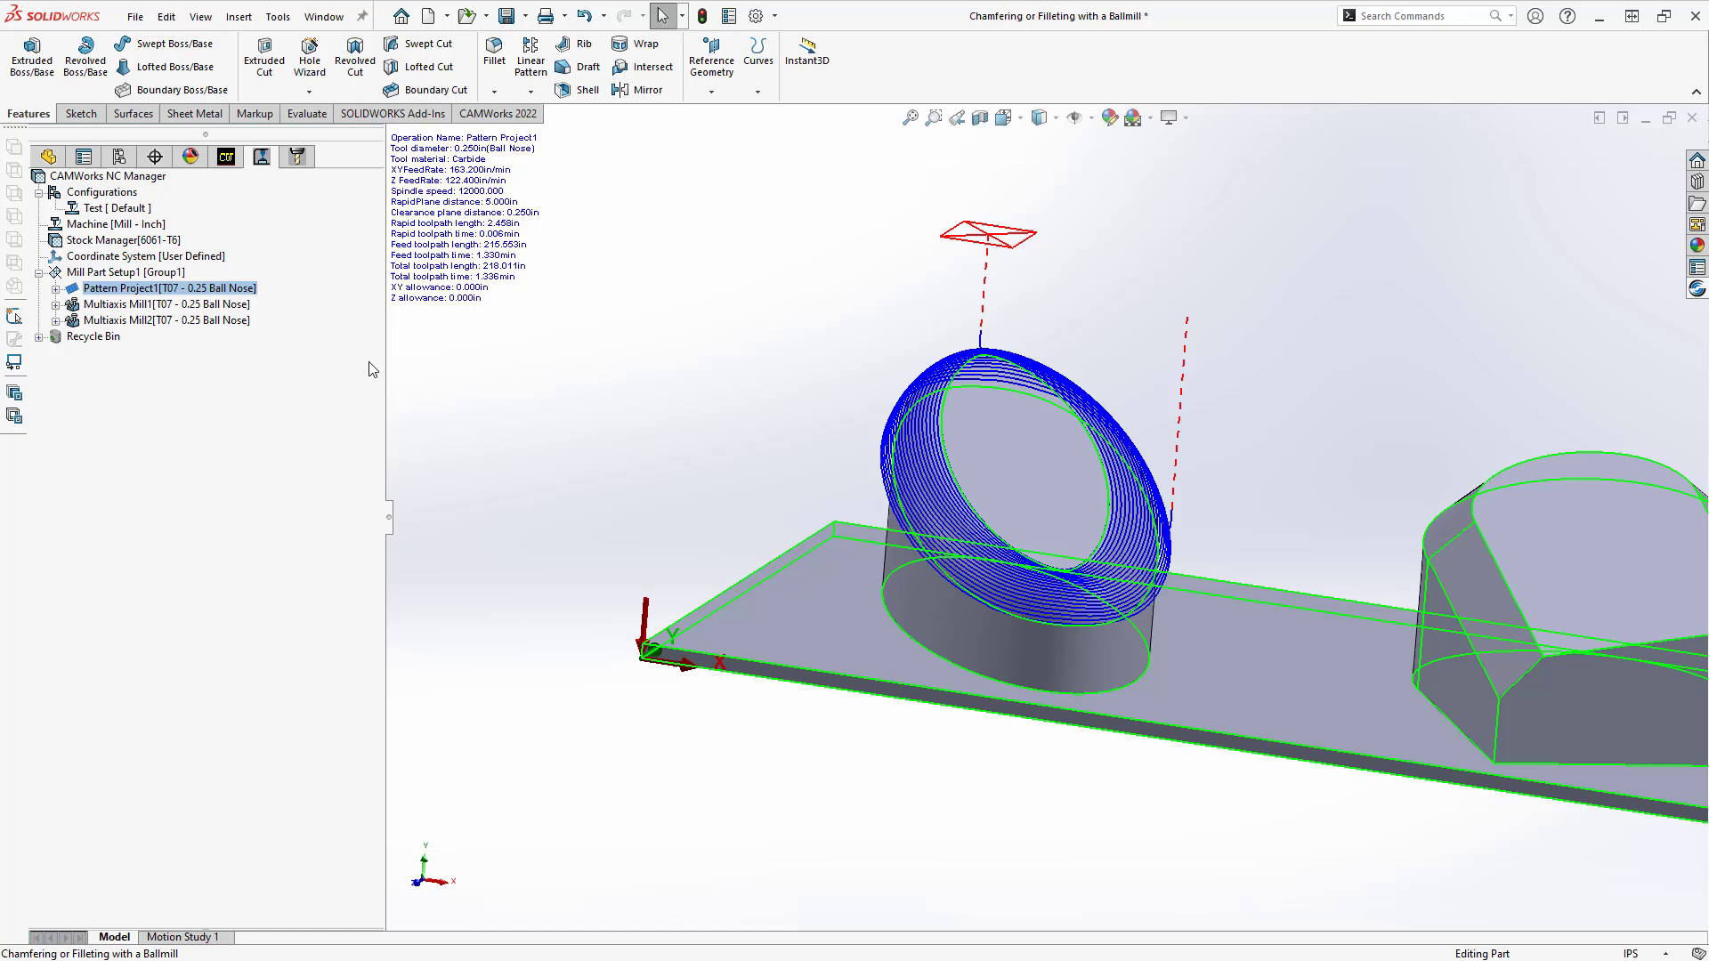
mouse_move(136, 293)
left_mouse_down("ctrl")
mouse_move(160, 312)
mouse_move(142, 297)
left_mouse_up("ctrl")
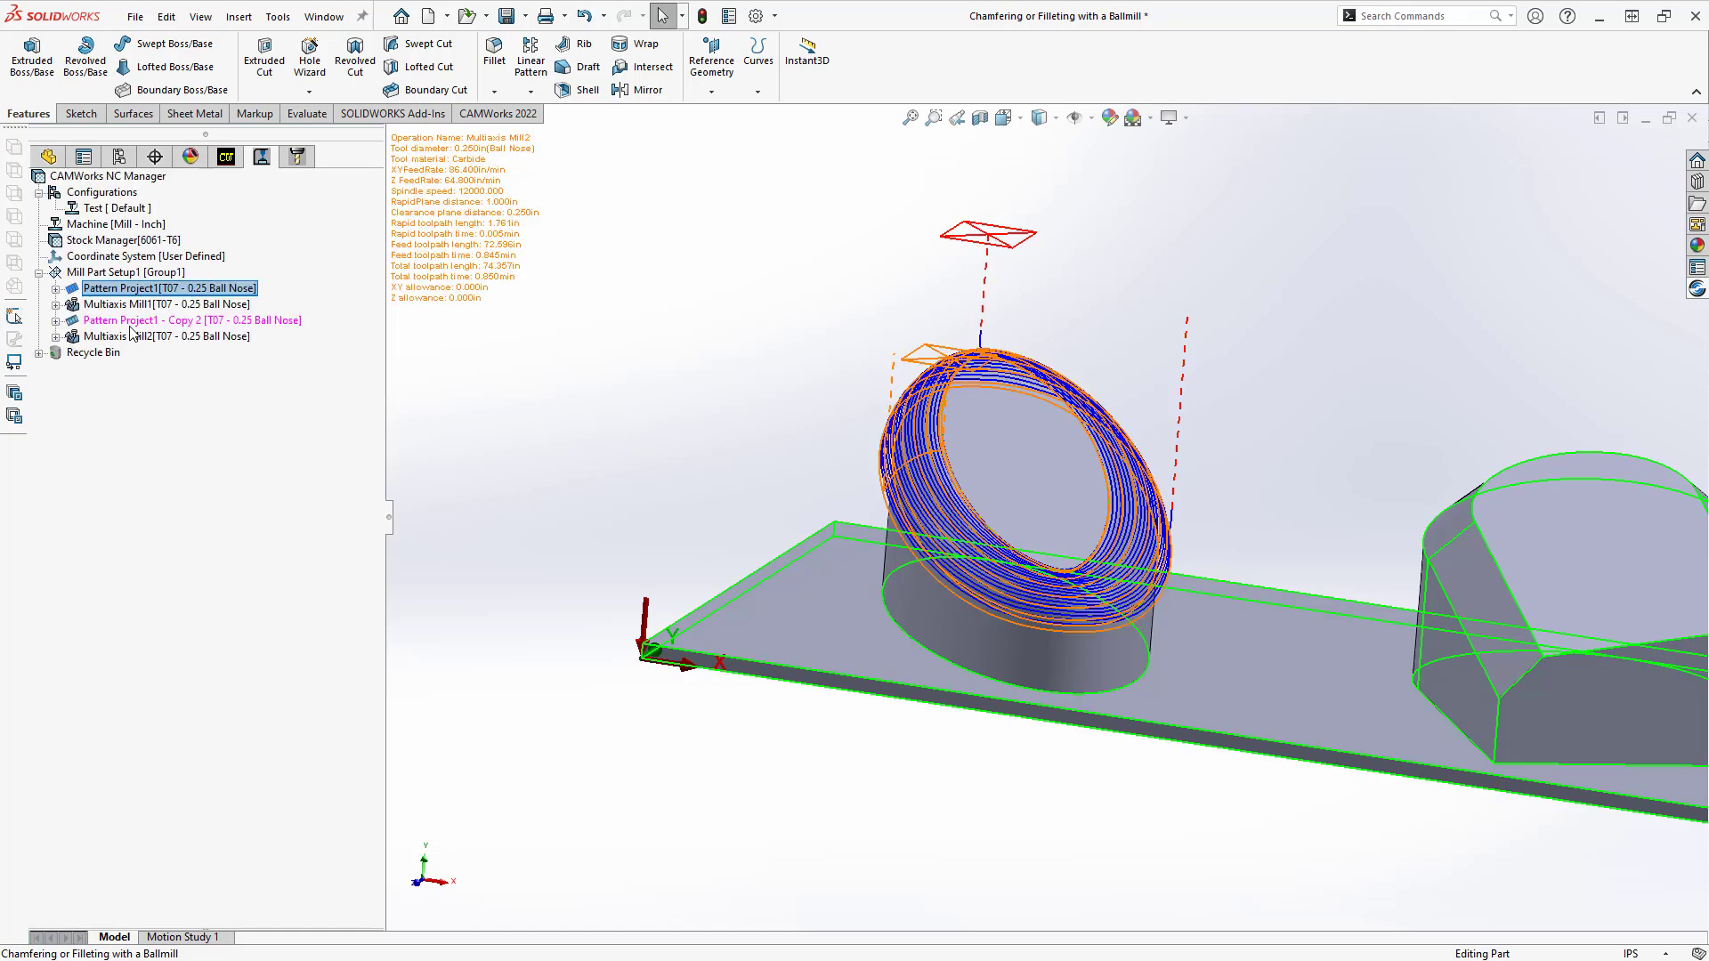
left_click(130, 320)
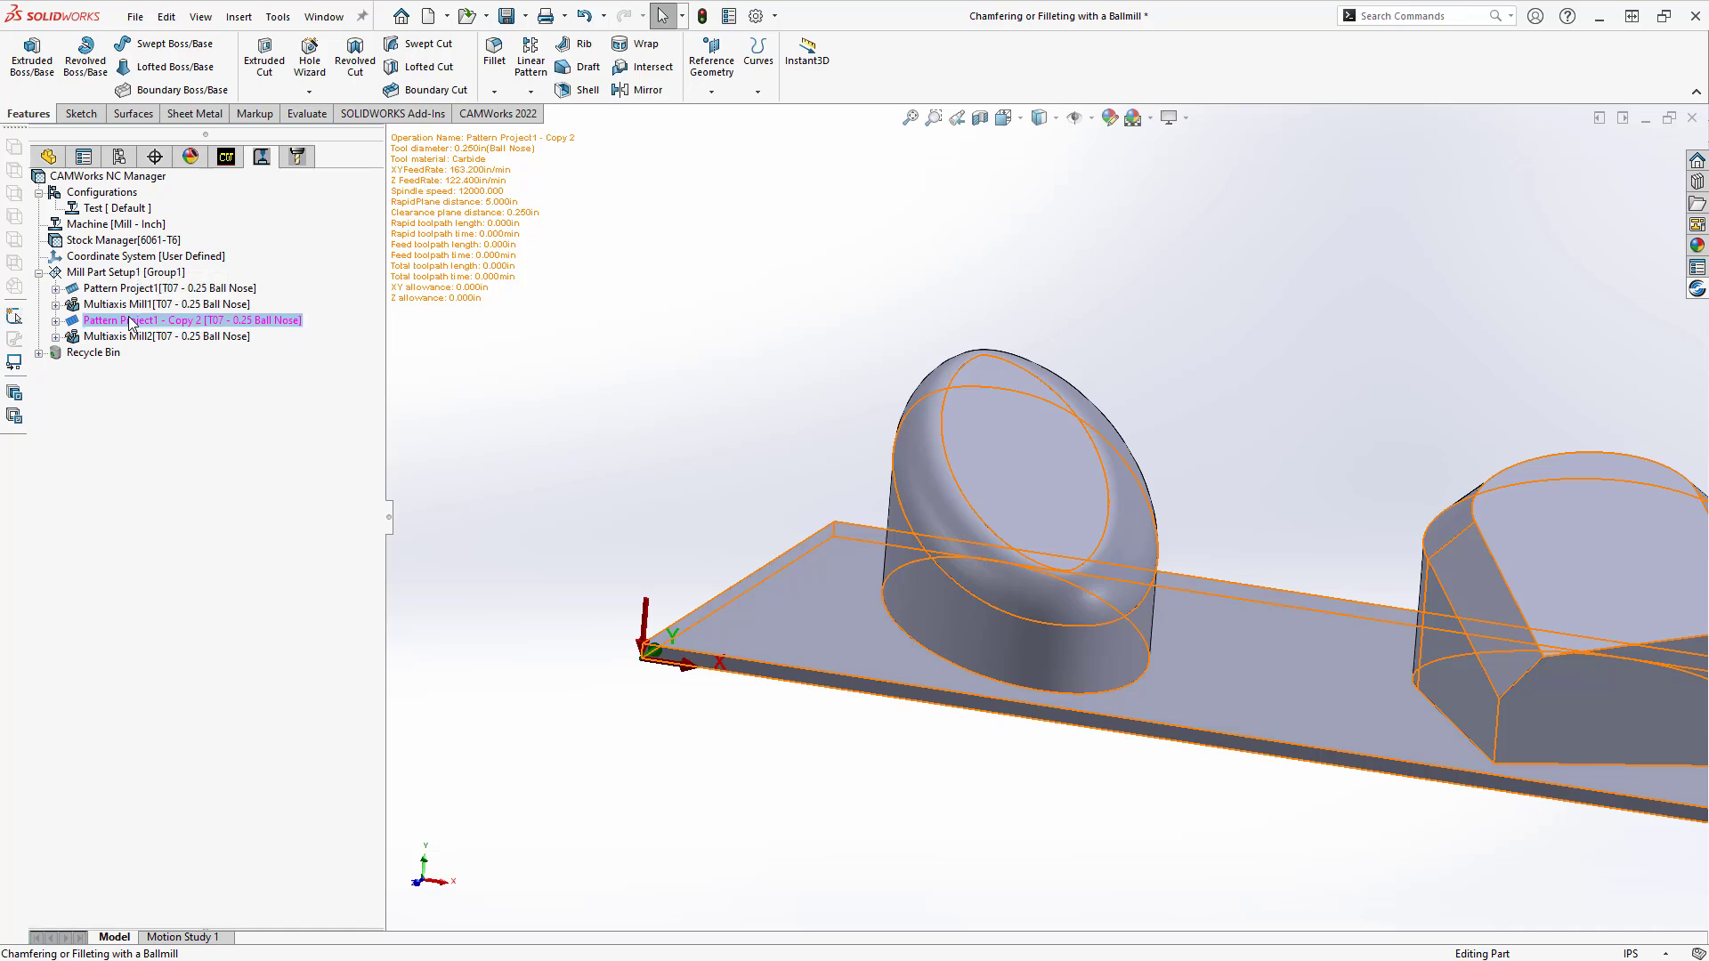
Step: Replace the copy's inherited first guide curve with three edges of the chamfered boss
double_click(131, 322)
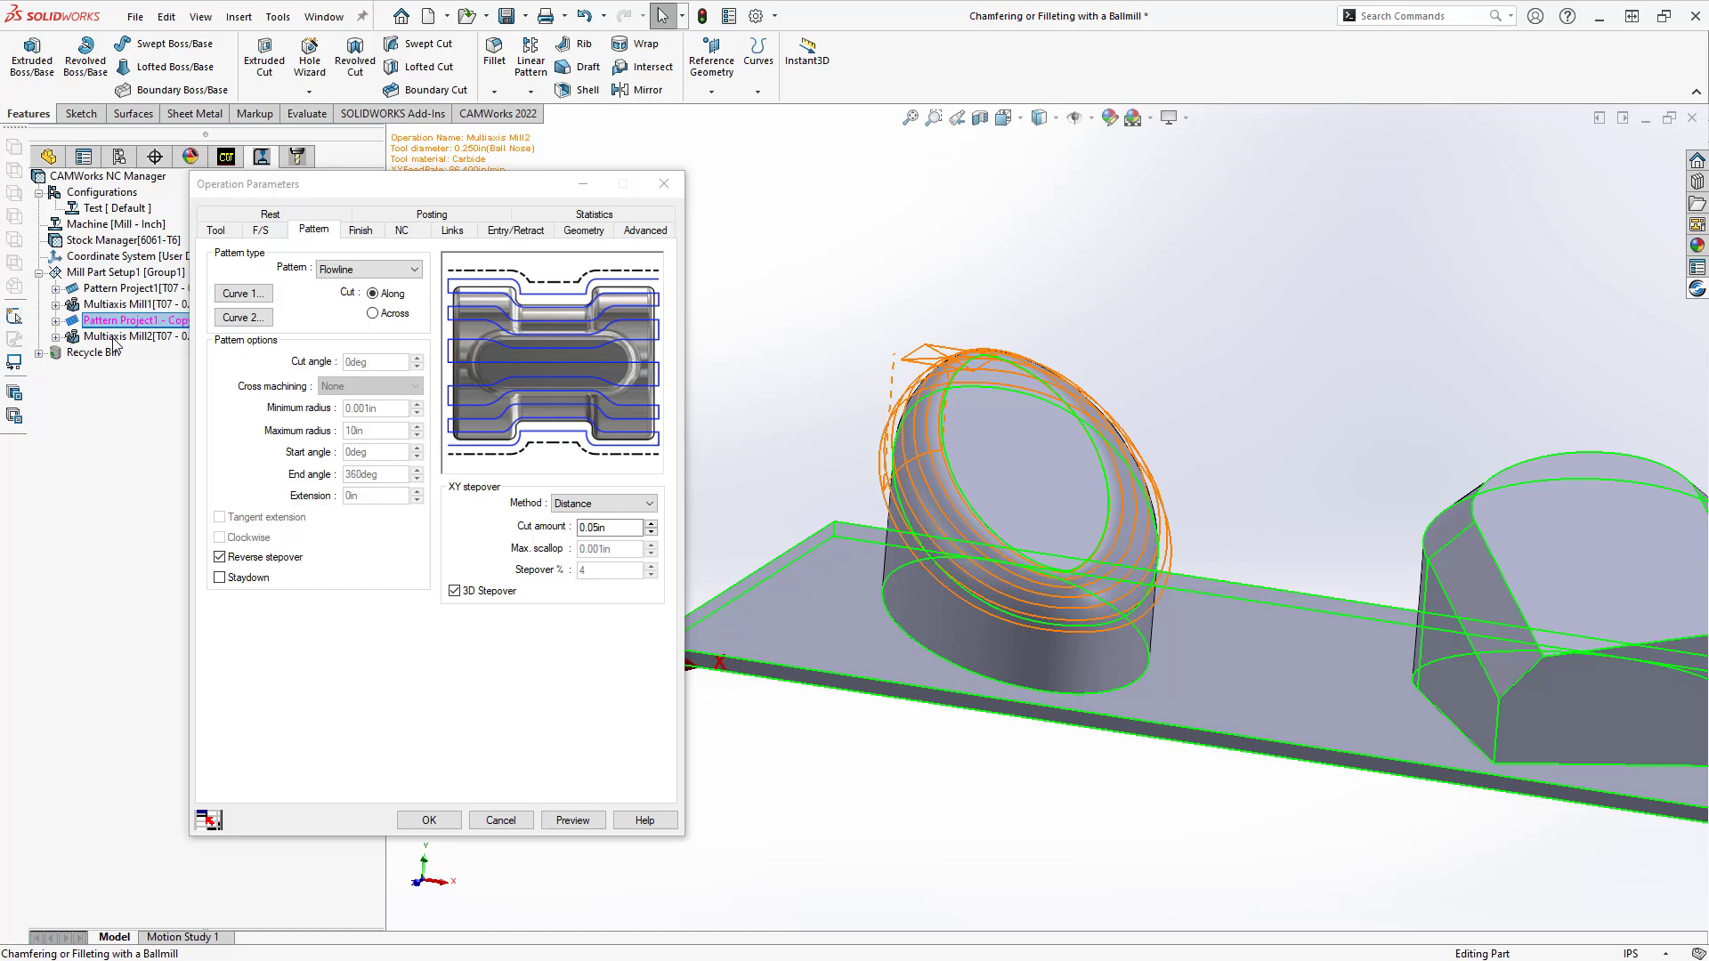
left_click(246, 298)
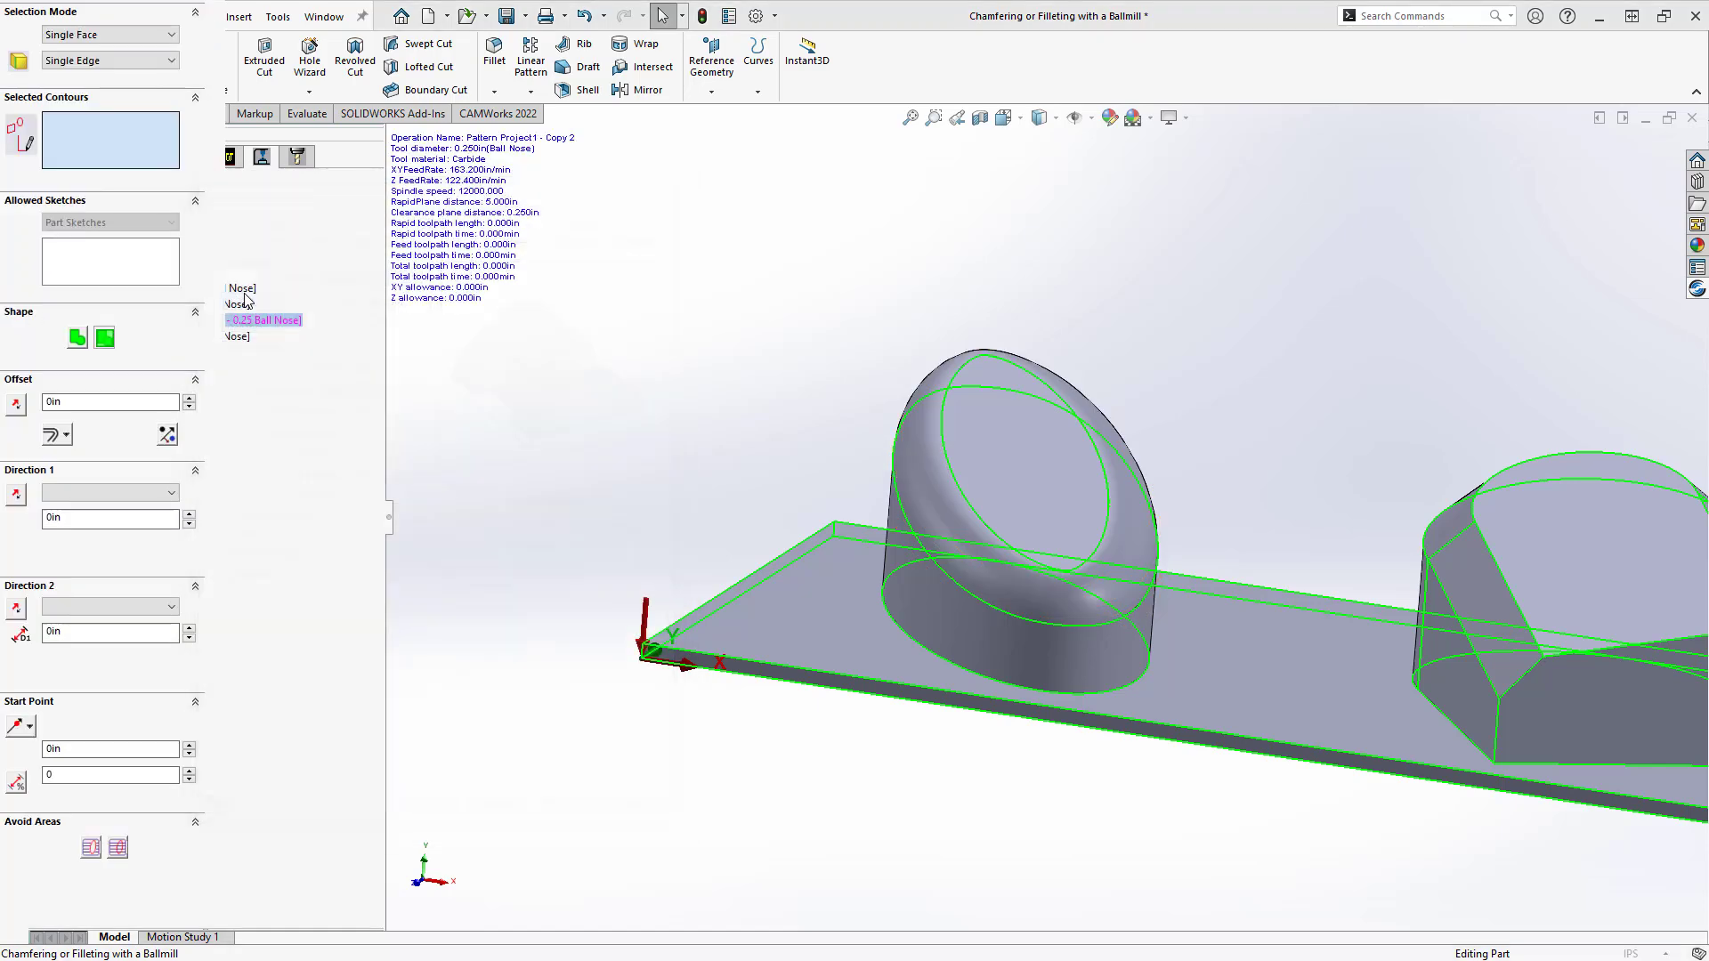
left_click(105, 372)
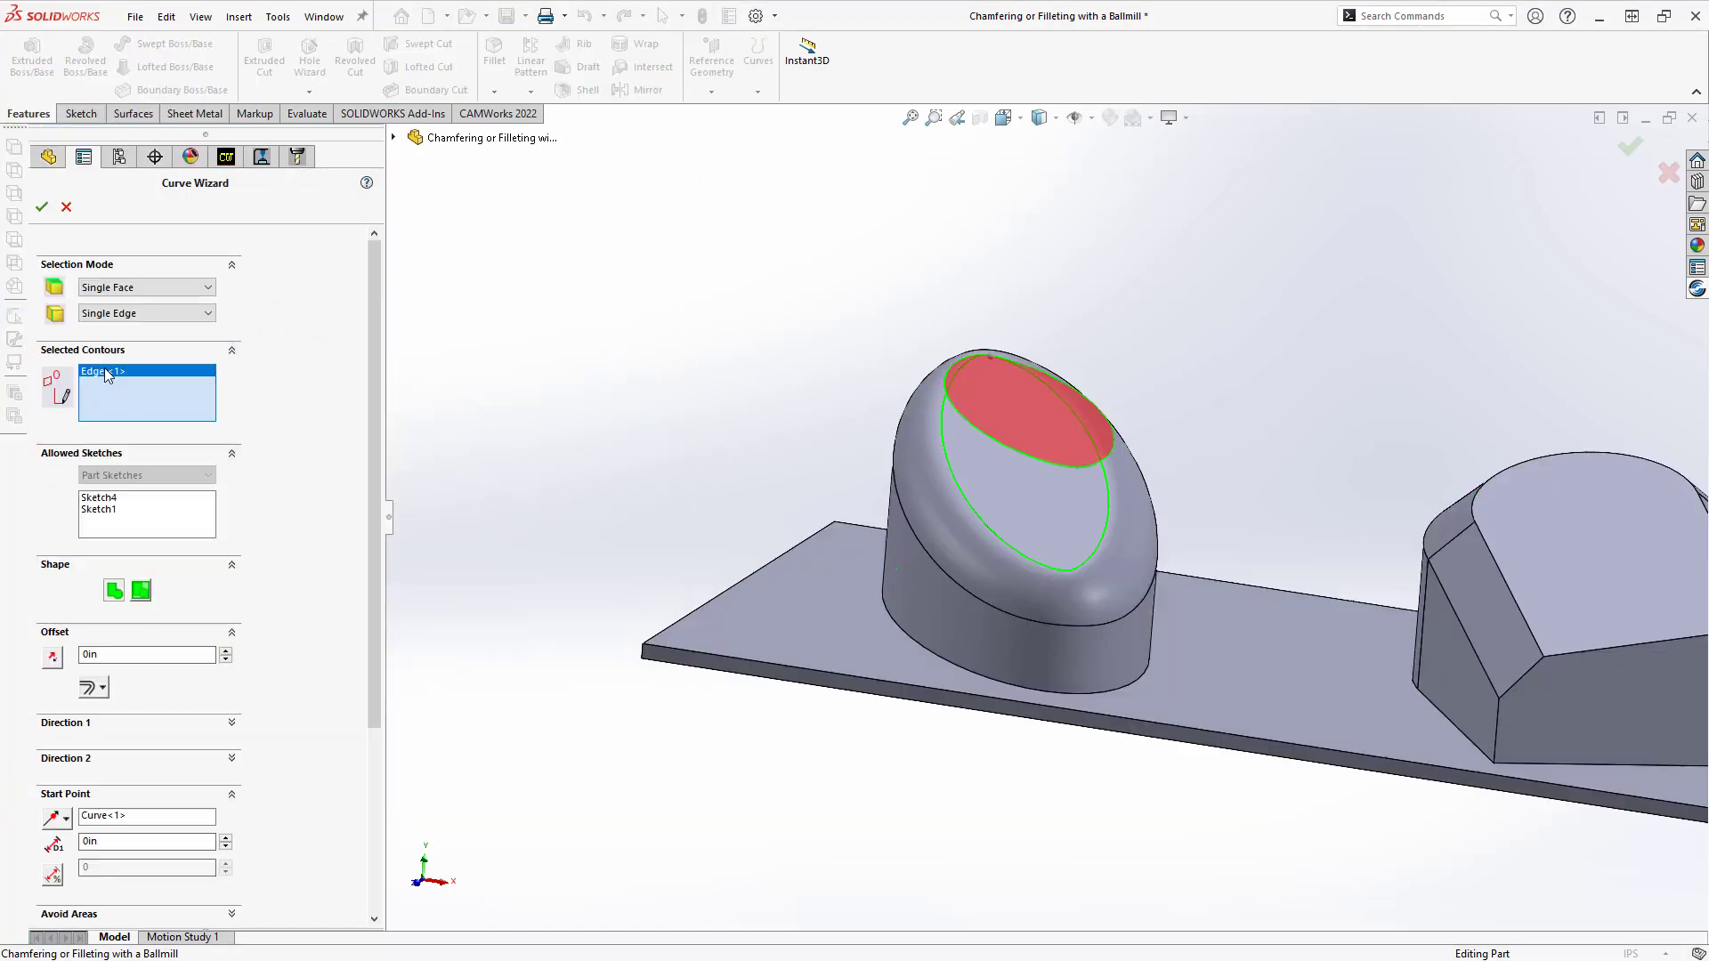
key("Delete")
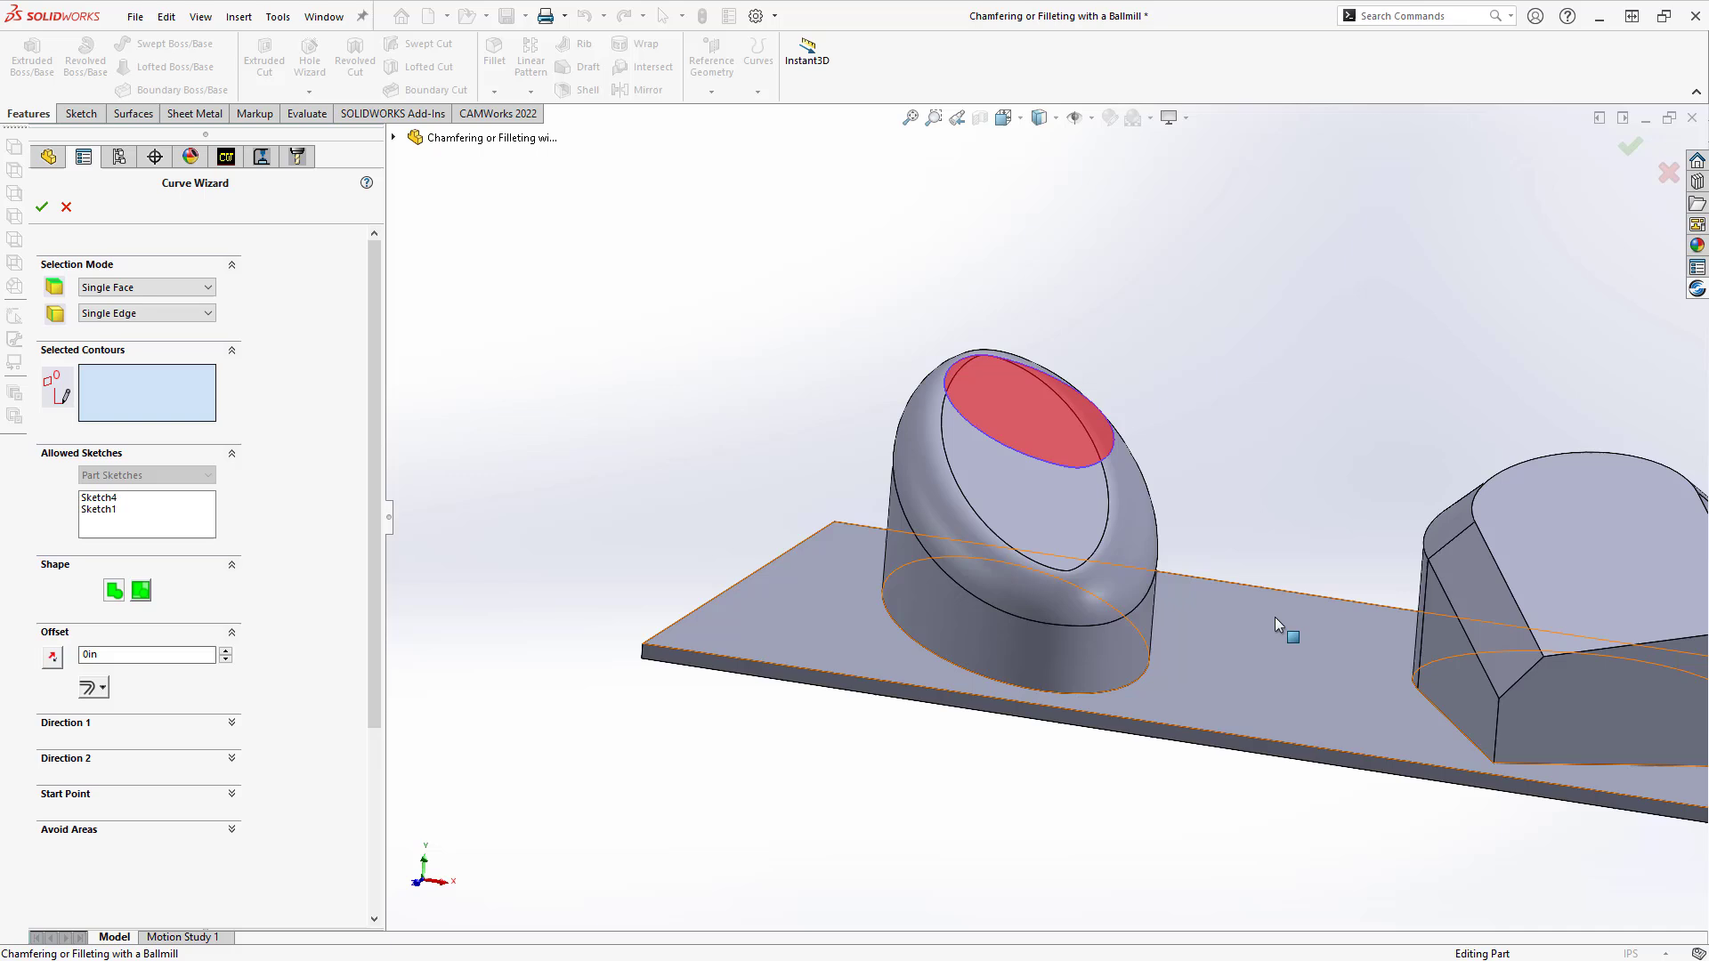
left_click(1534, 638)
scroll(1046, 518, "up", 3)
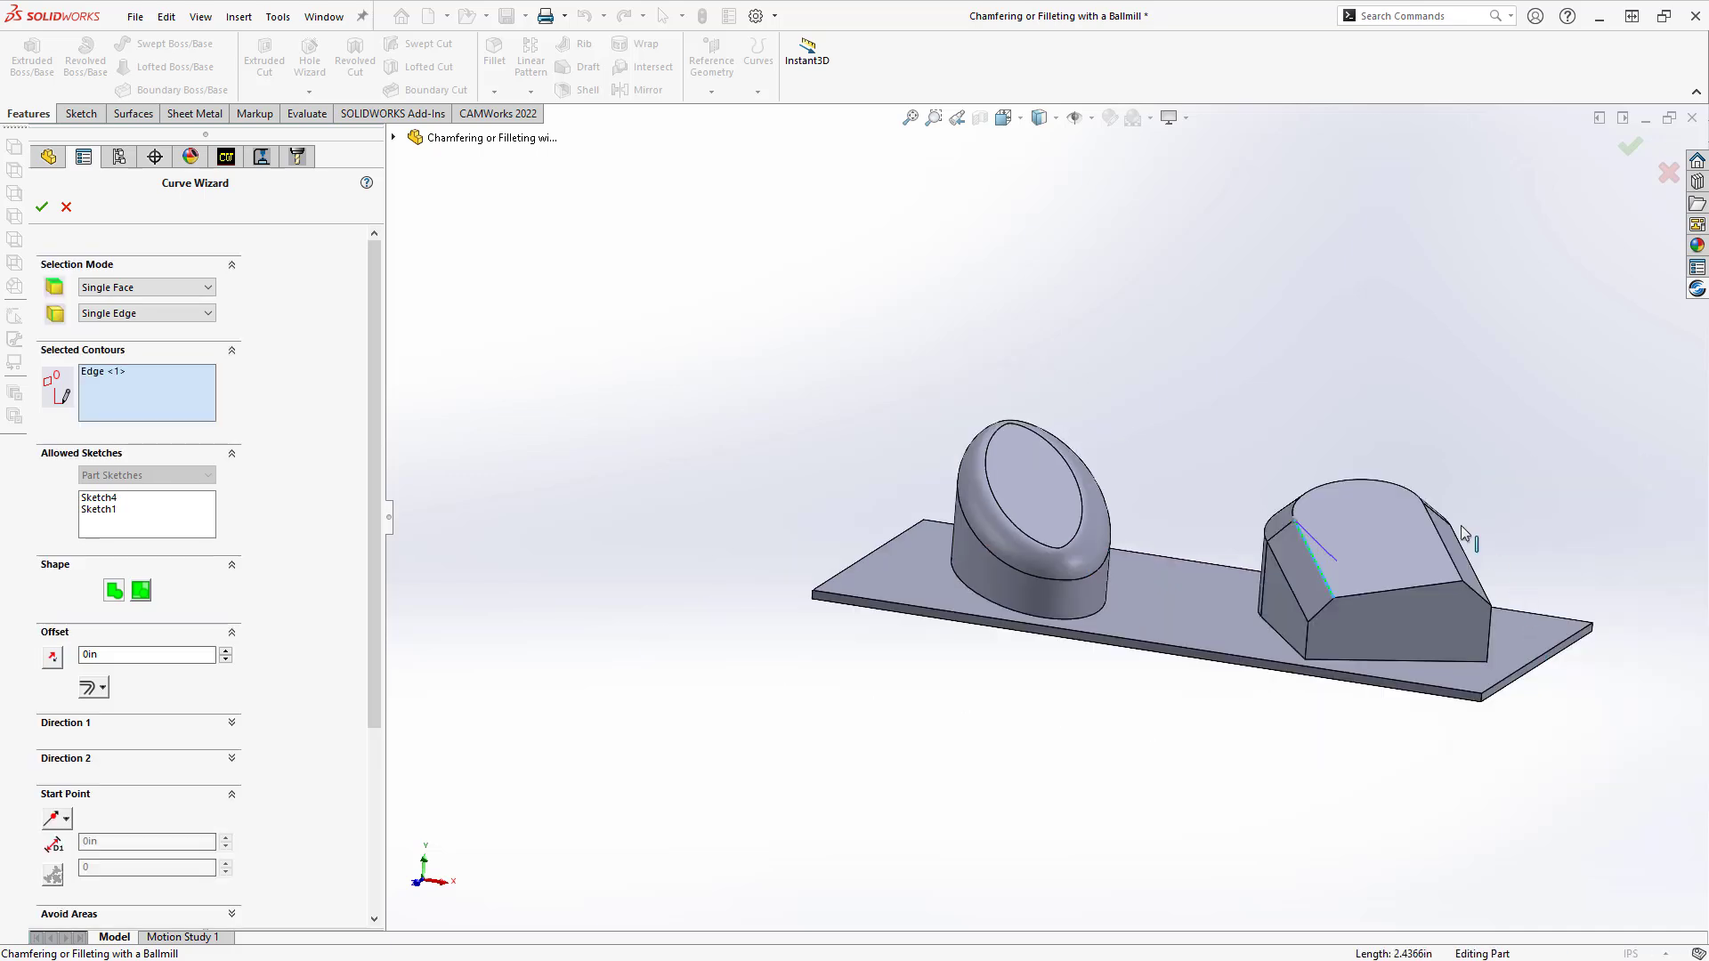
left_click(1299, 501)
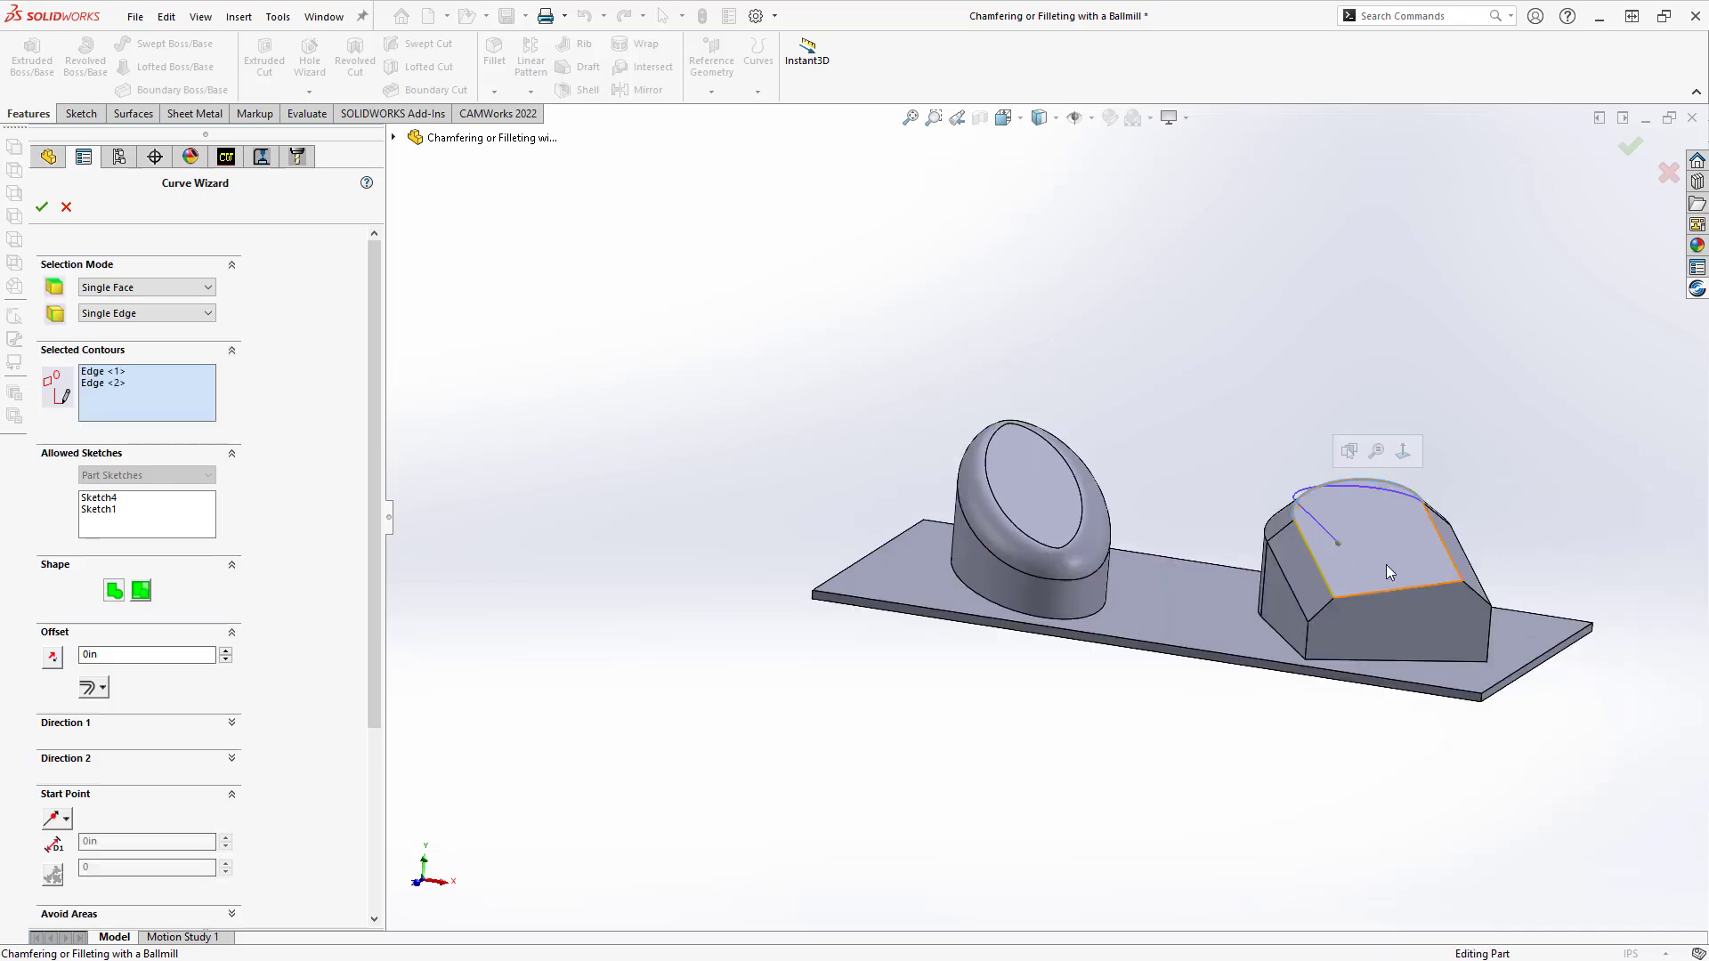
left_click(1449, 559)
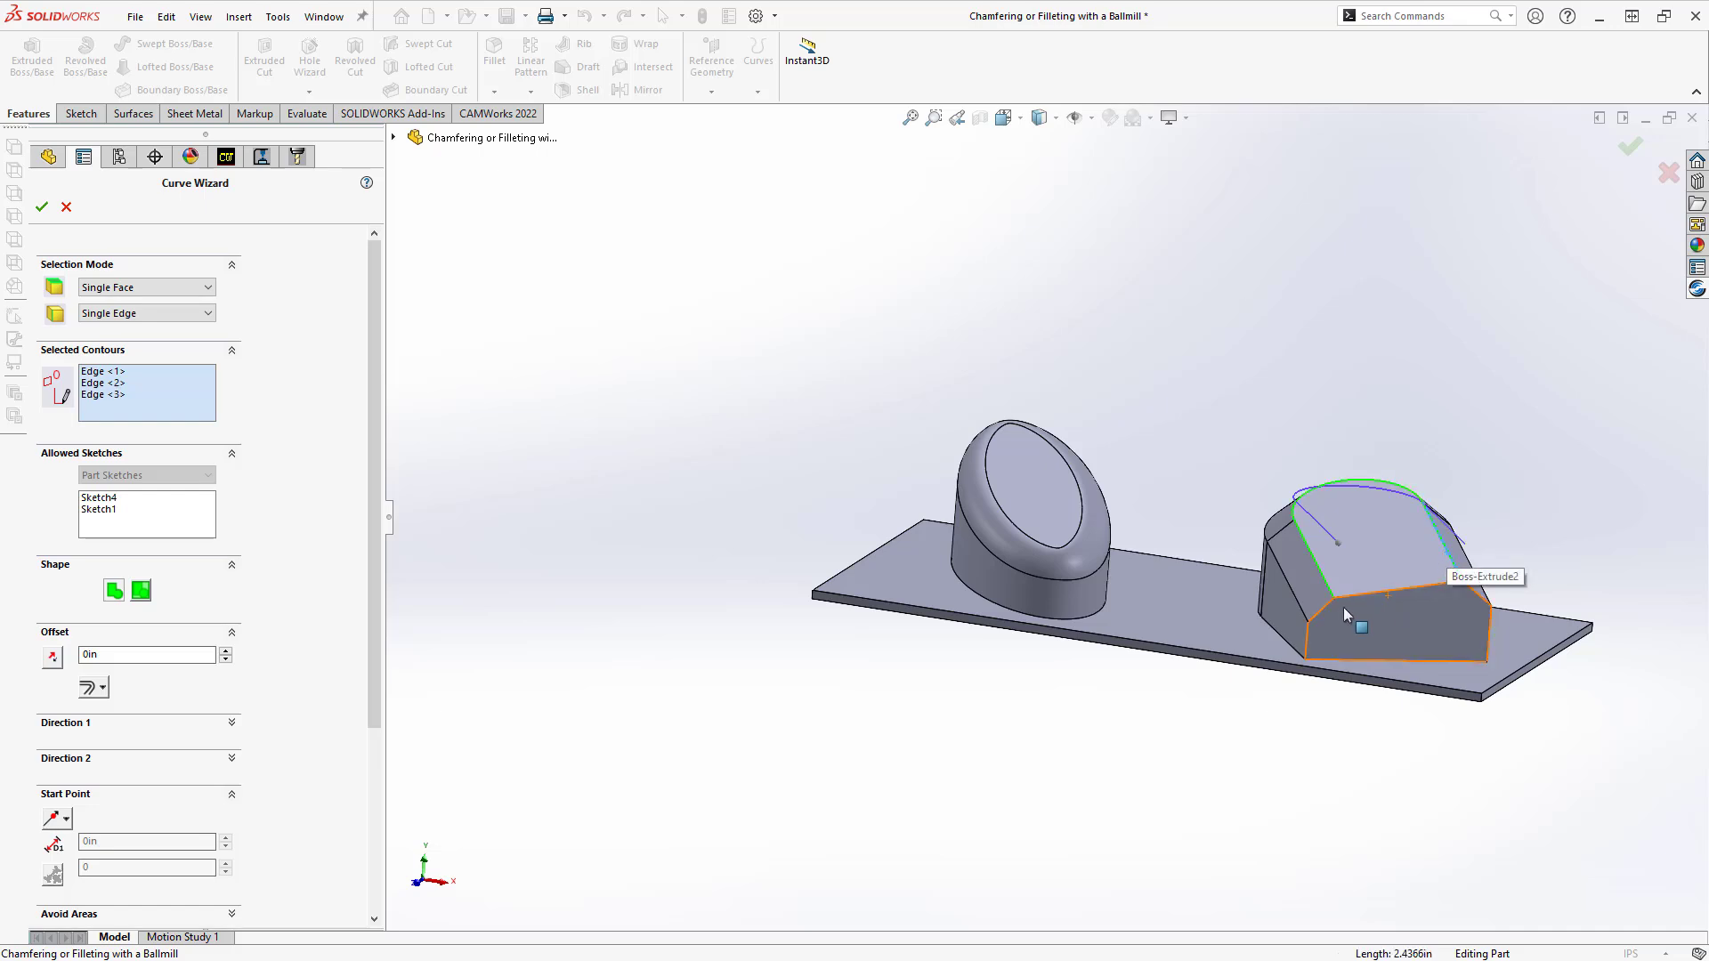
middle_click_drag(1344, 608, 1387, 595)
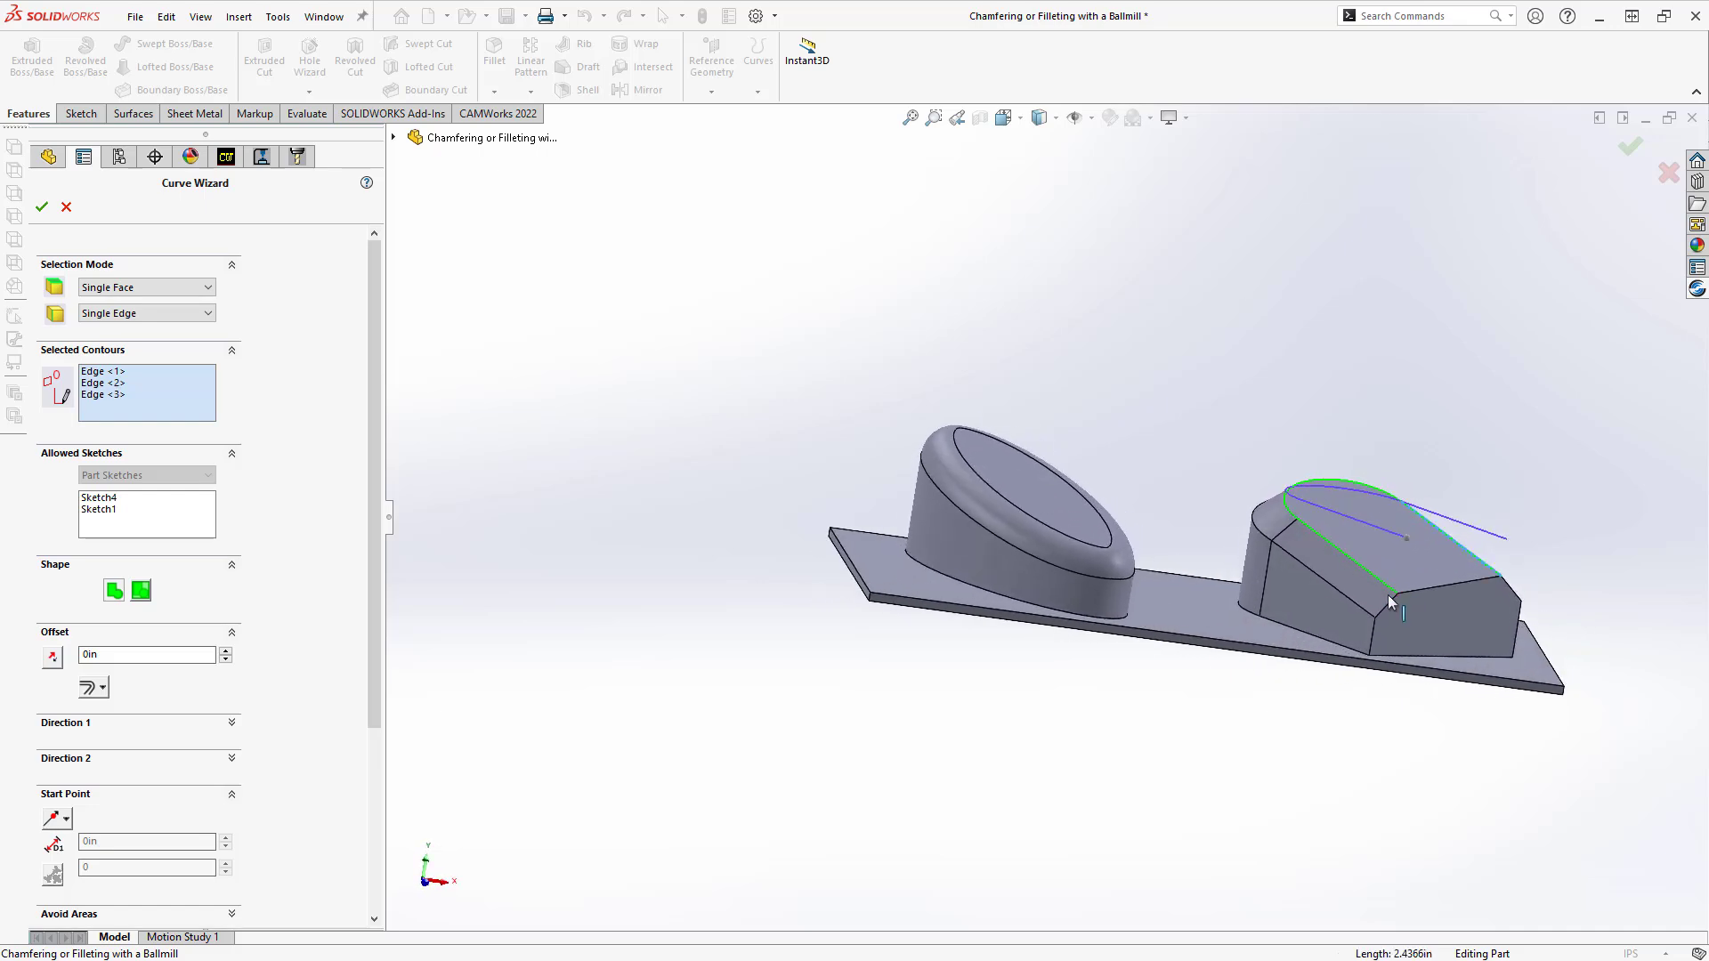
left_click(41, 207)
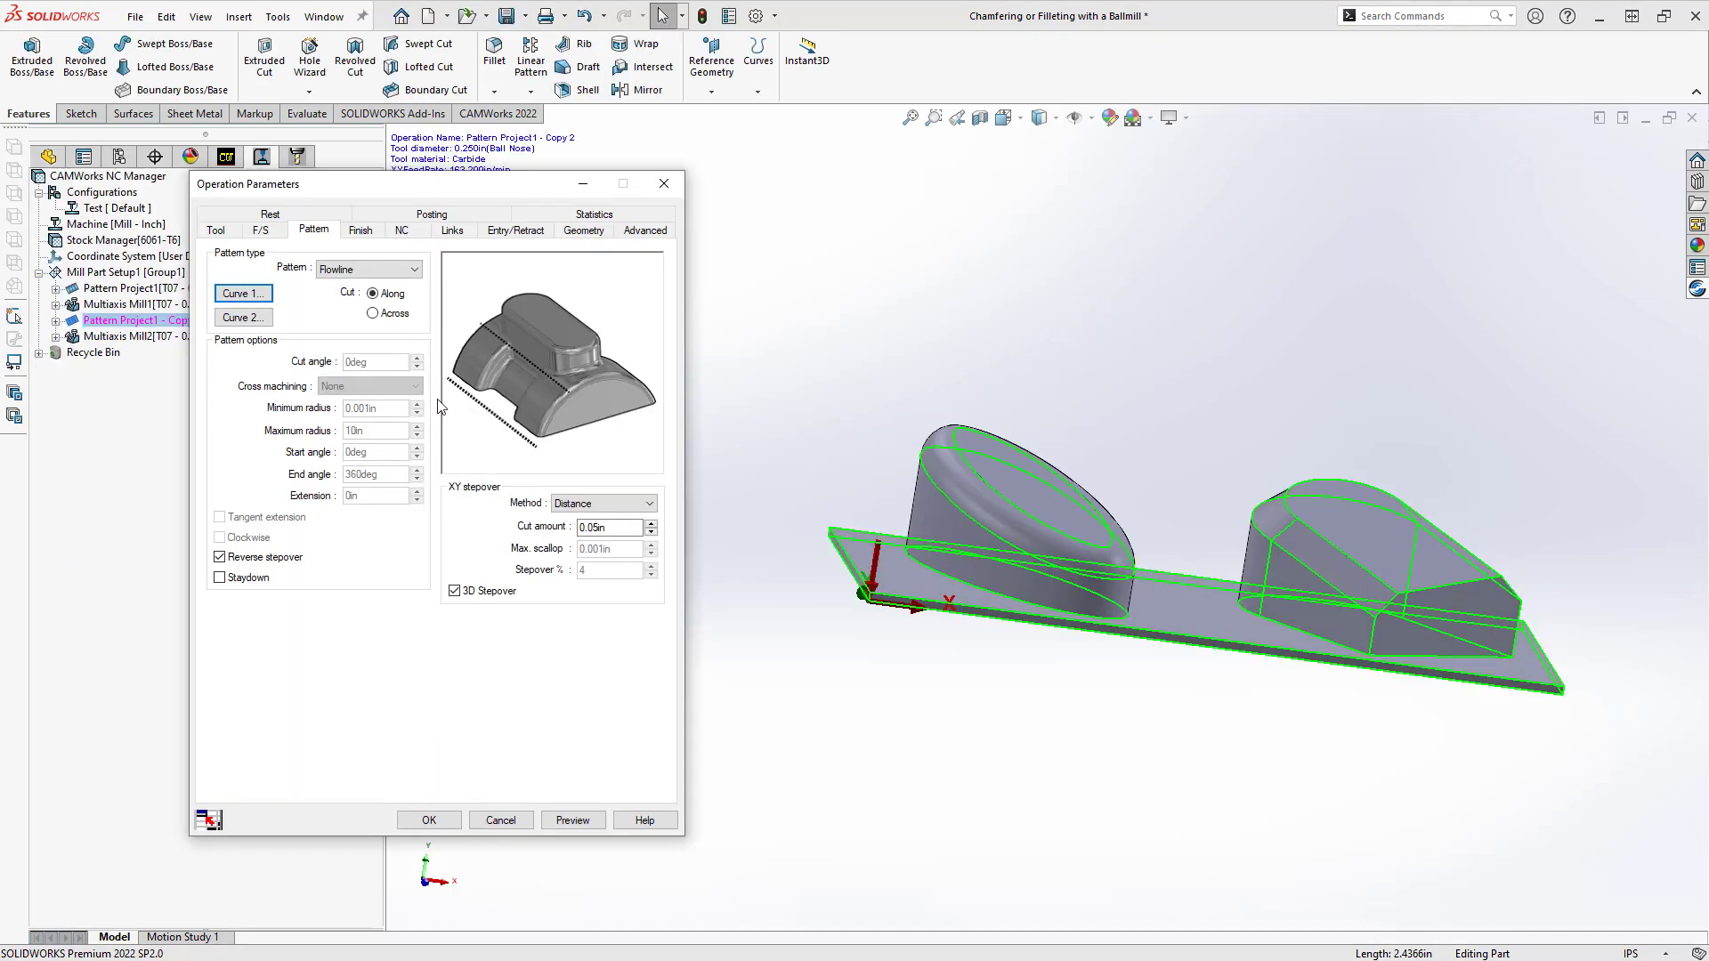
Step: Rebuild the second guide curve from three chamfered-boss edges with a .1 offset
left_click(242, 317)
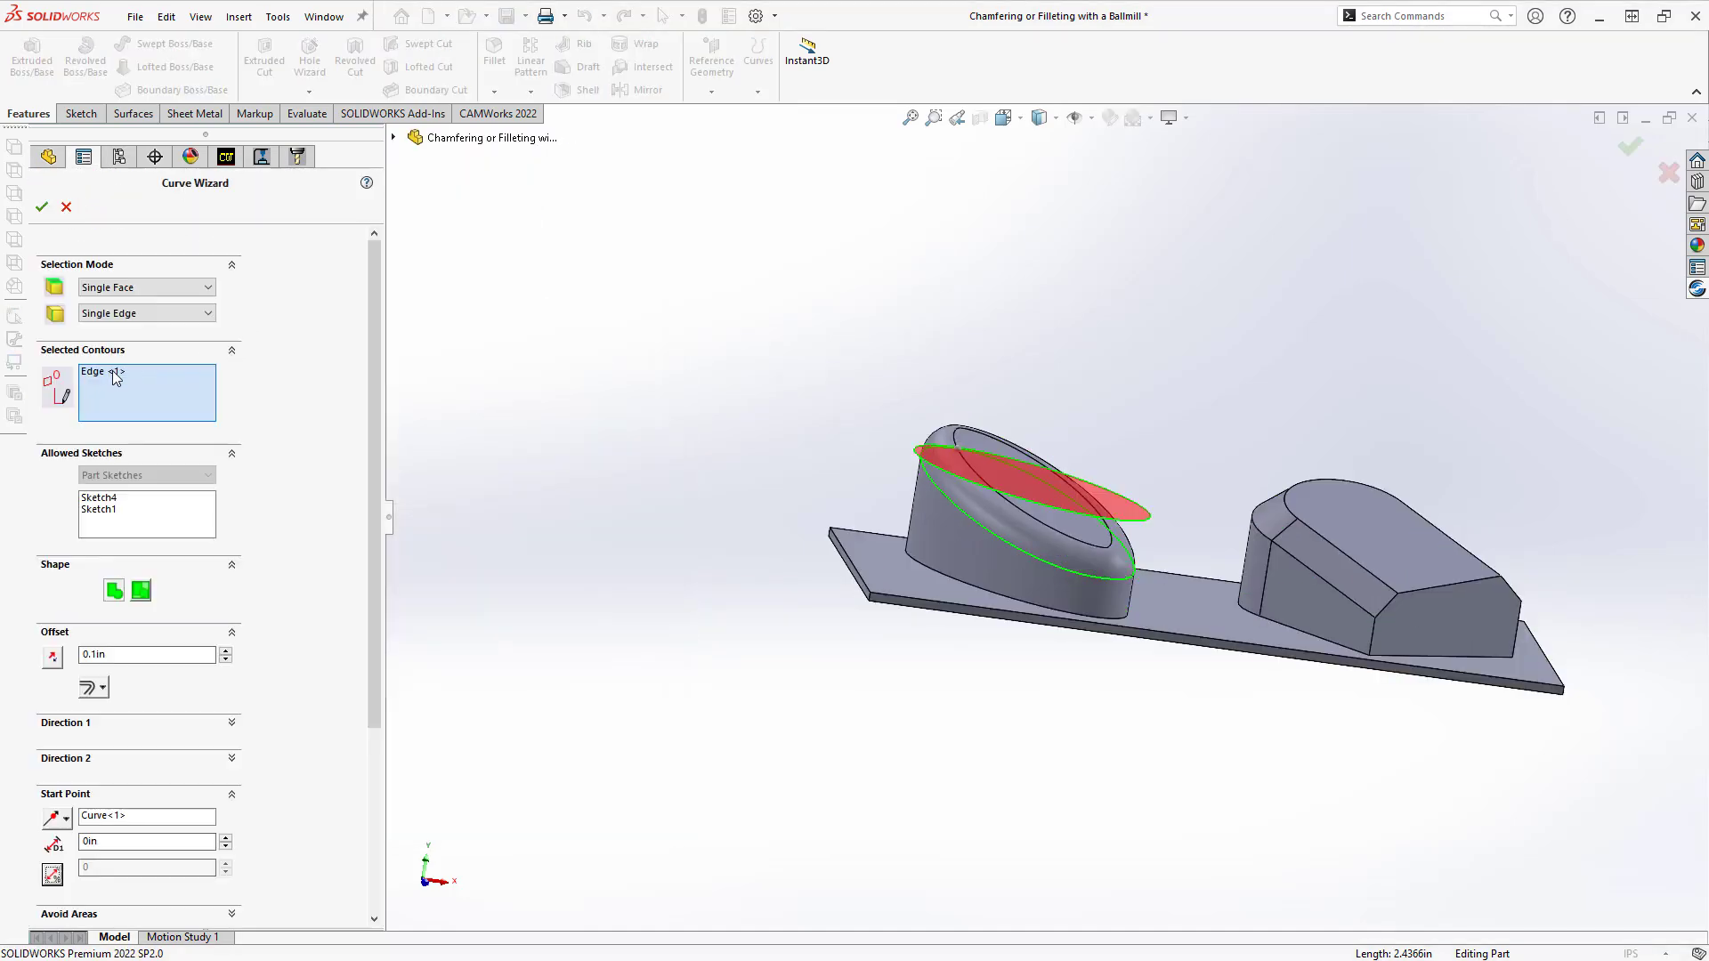
left_click(105, 371)
key("Delete")
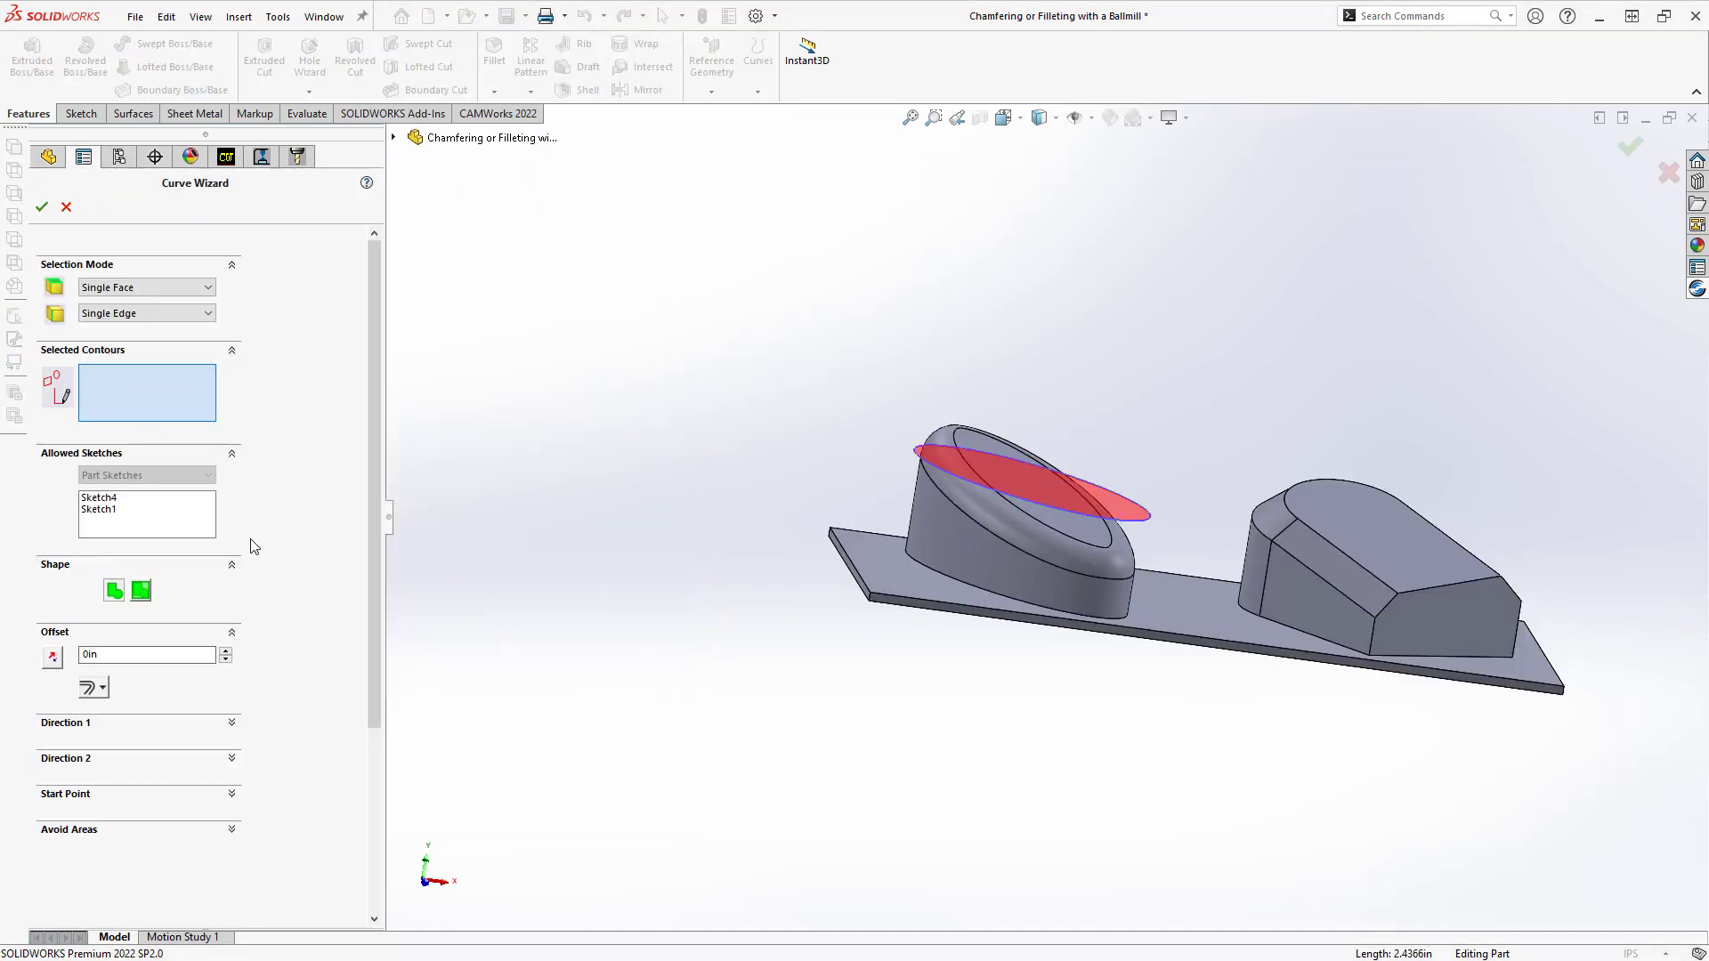
left_click(1351, 604)
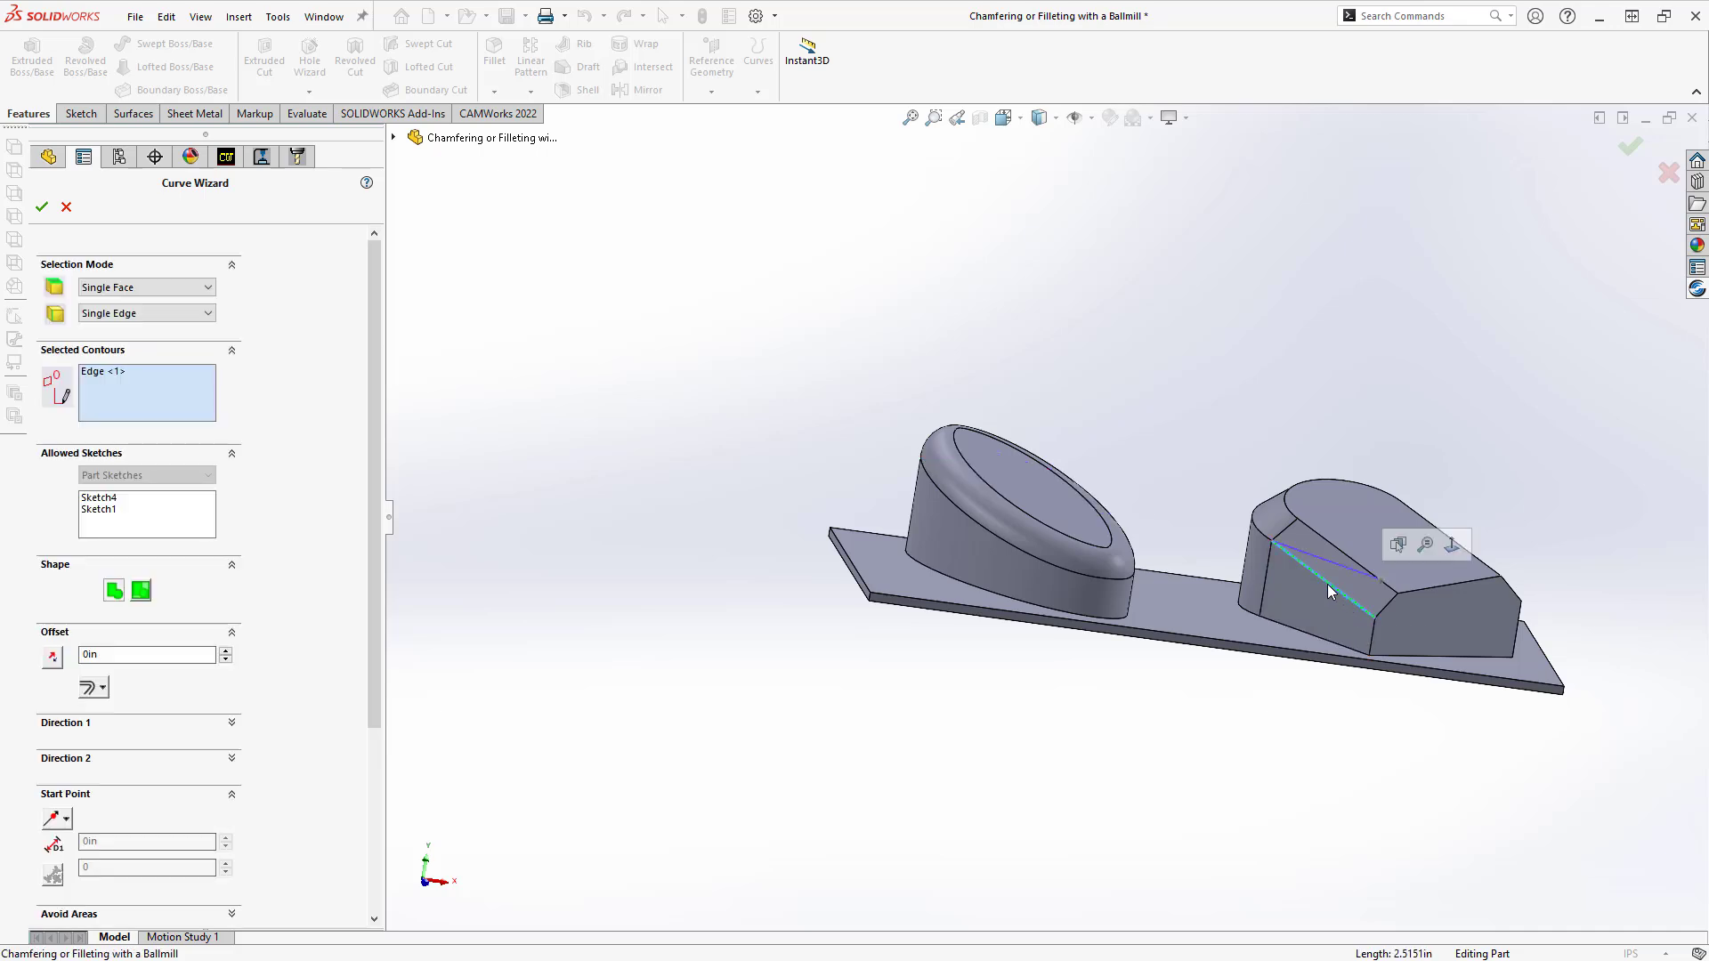
left_click(1268, 550)
middle_click_drag(1268, 547, 1377, 693)
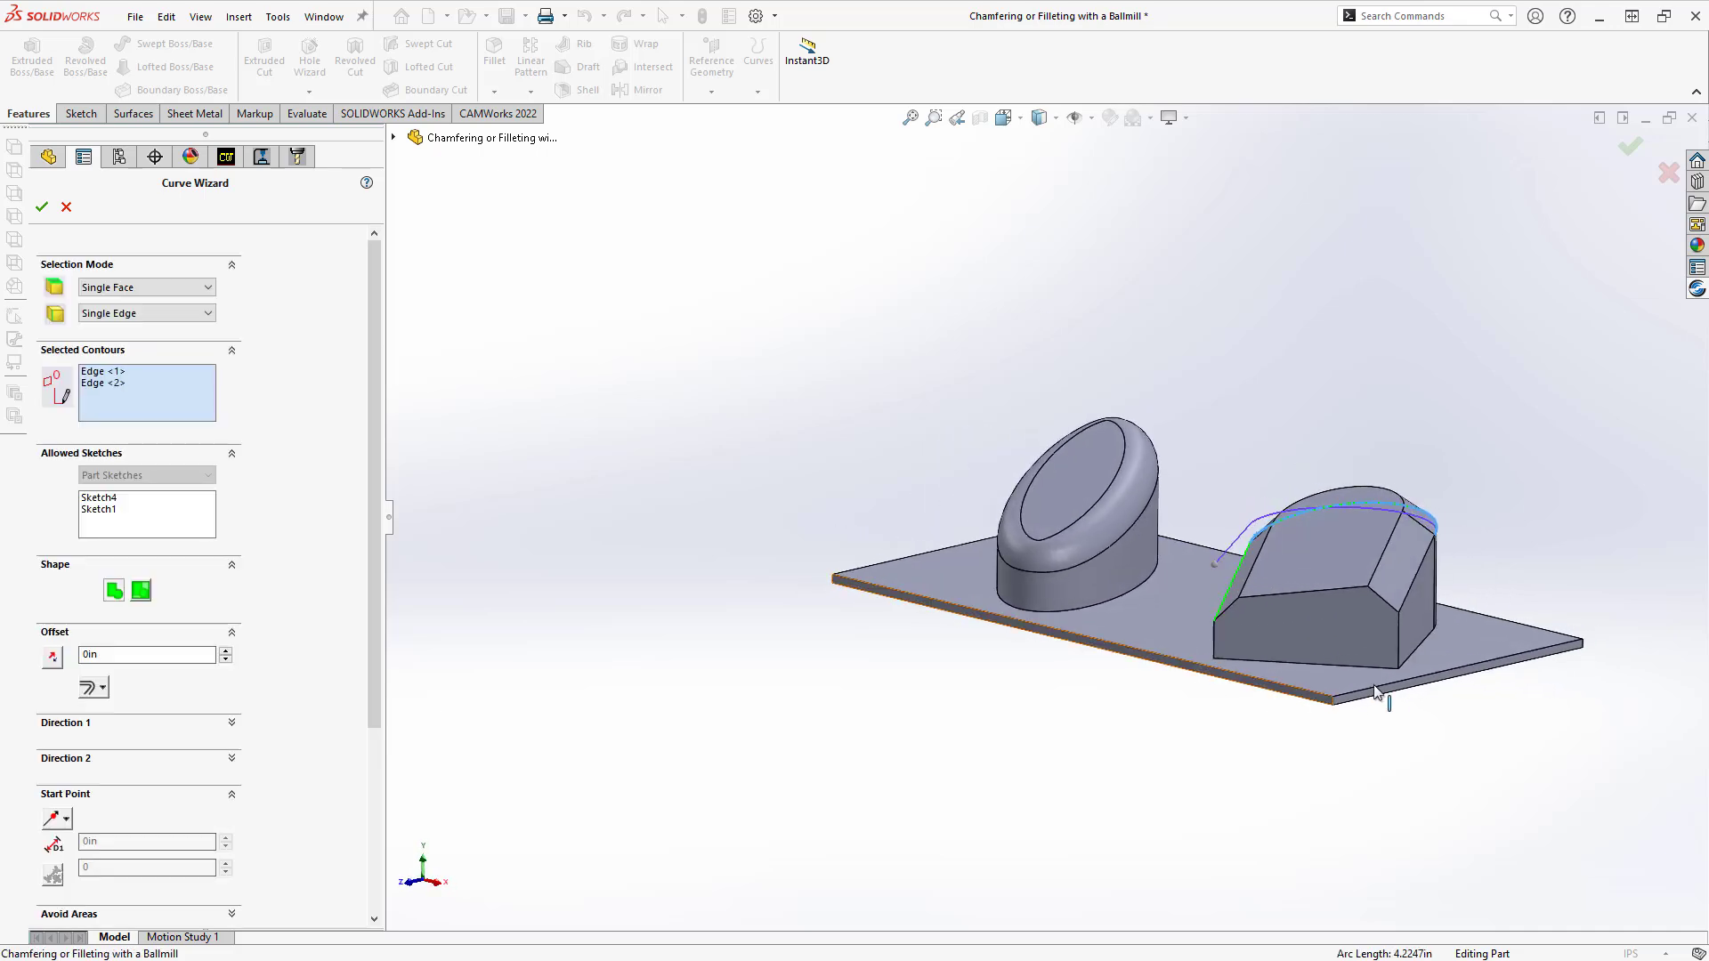
left_click(1424, 583)
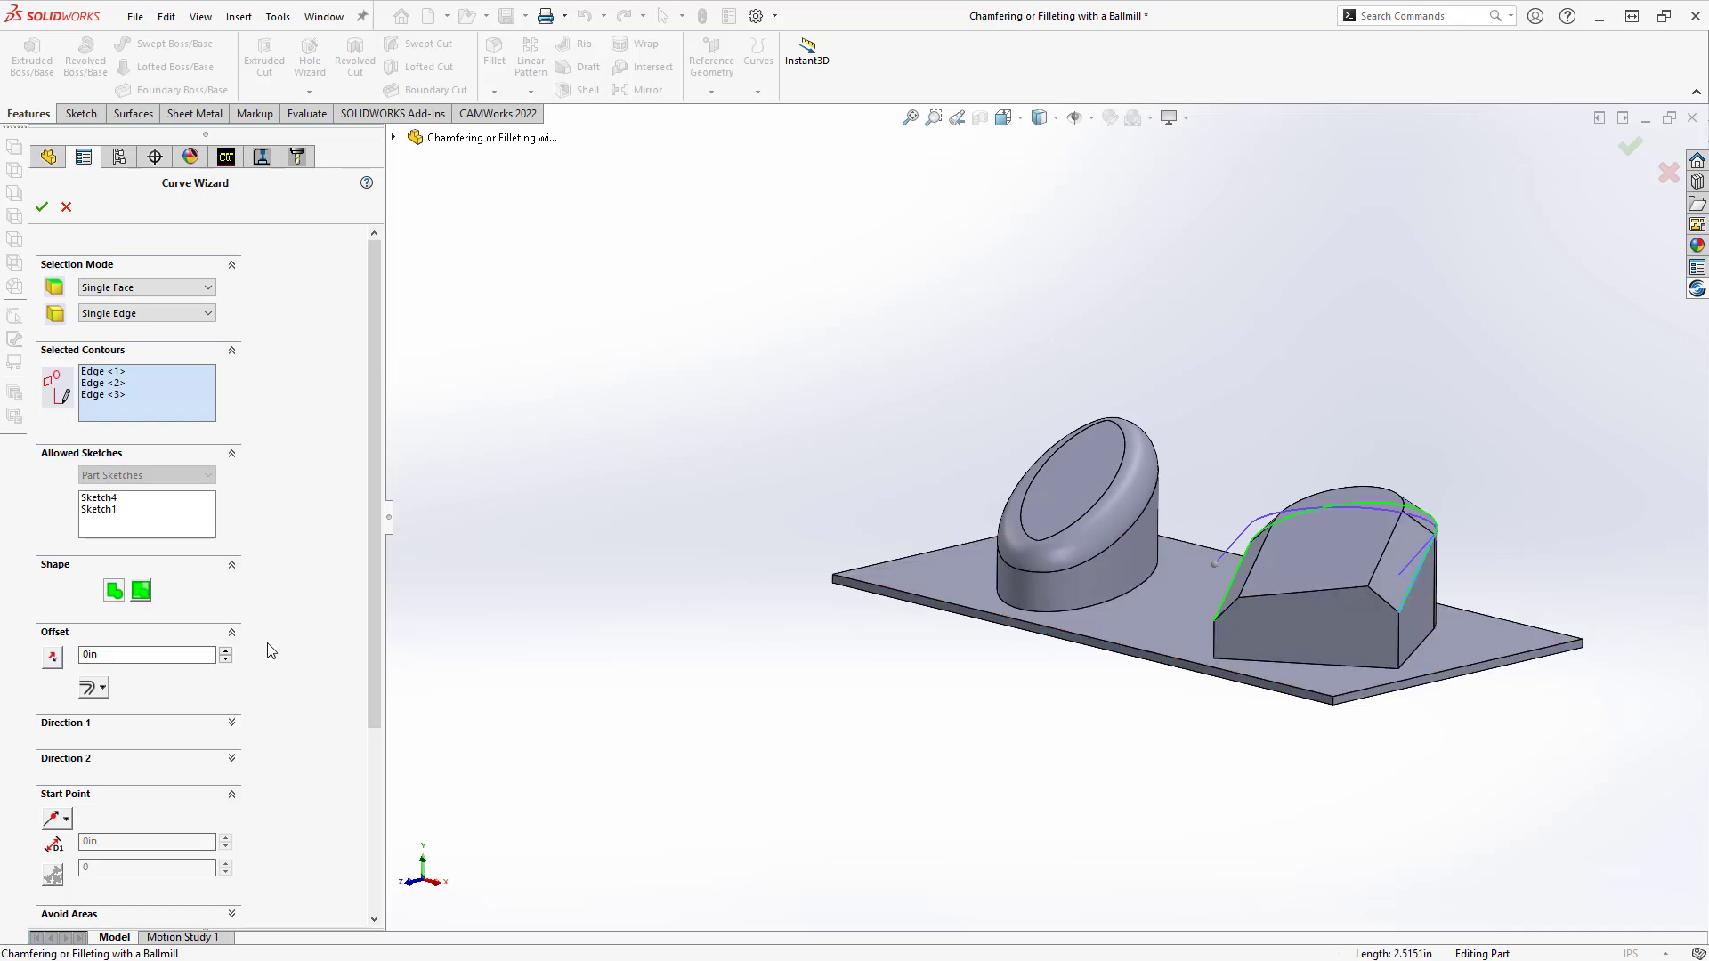
left_click(117, 658)
type(".1")
left_click(42, 206)
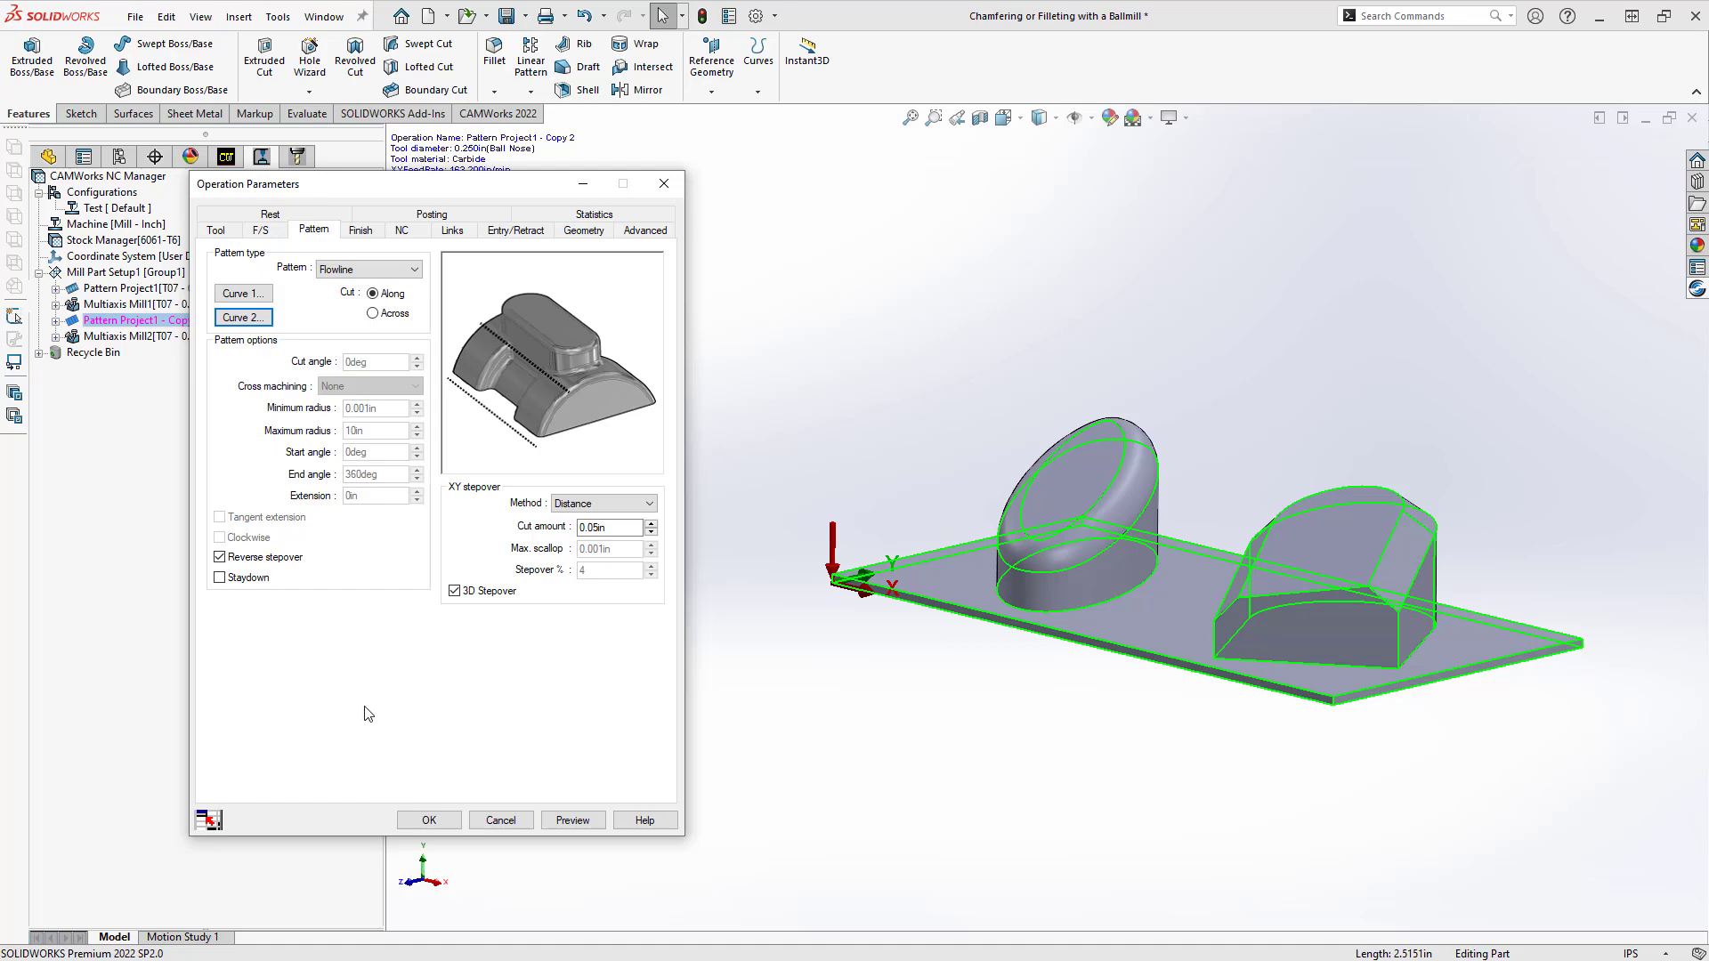
Step: Generate Pattern Project1 - Copy 2's toolpath on the chamfered boss (153.470in, 0.932 min) and inspect it
left_click(445, 824)
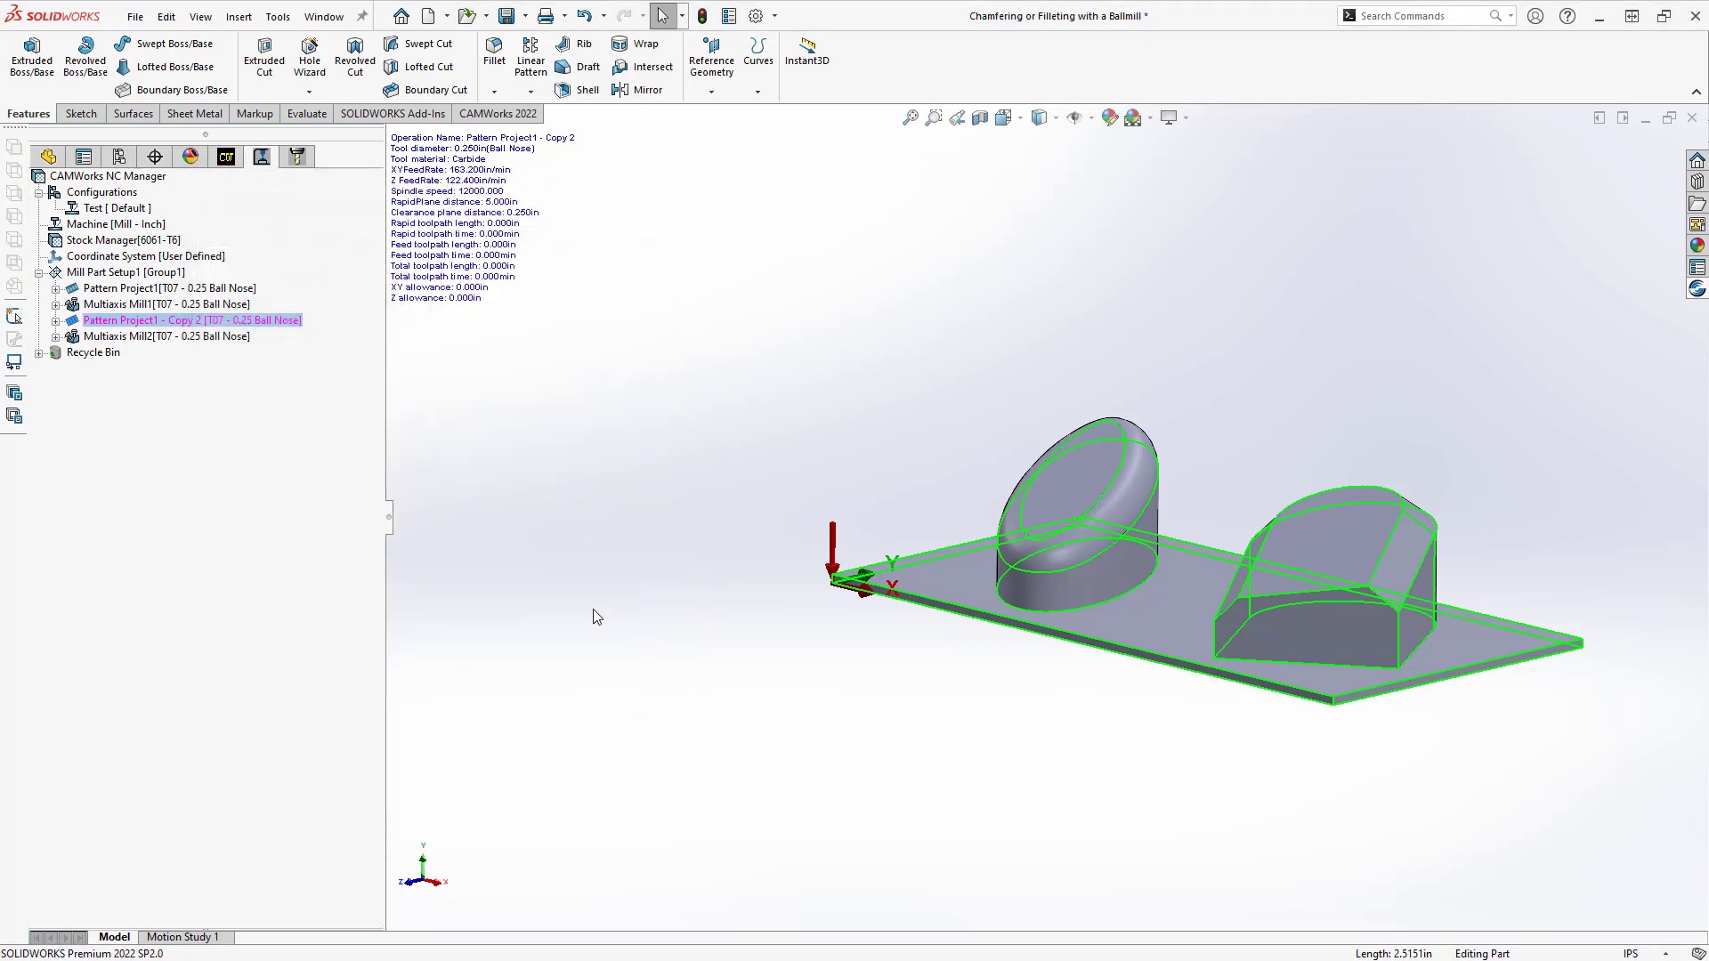
right_click(155, 324)
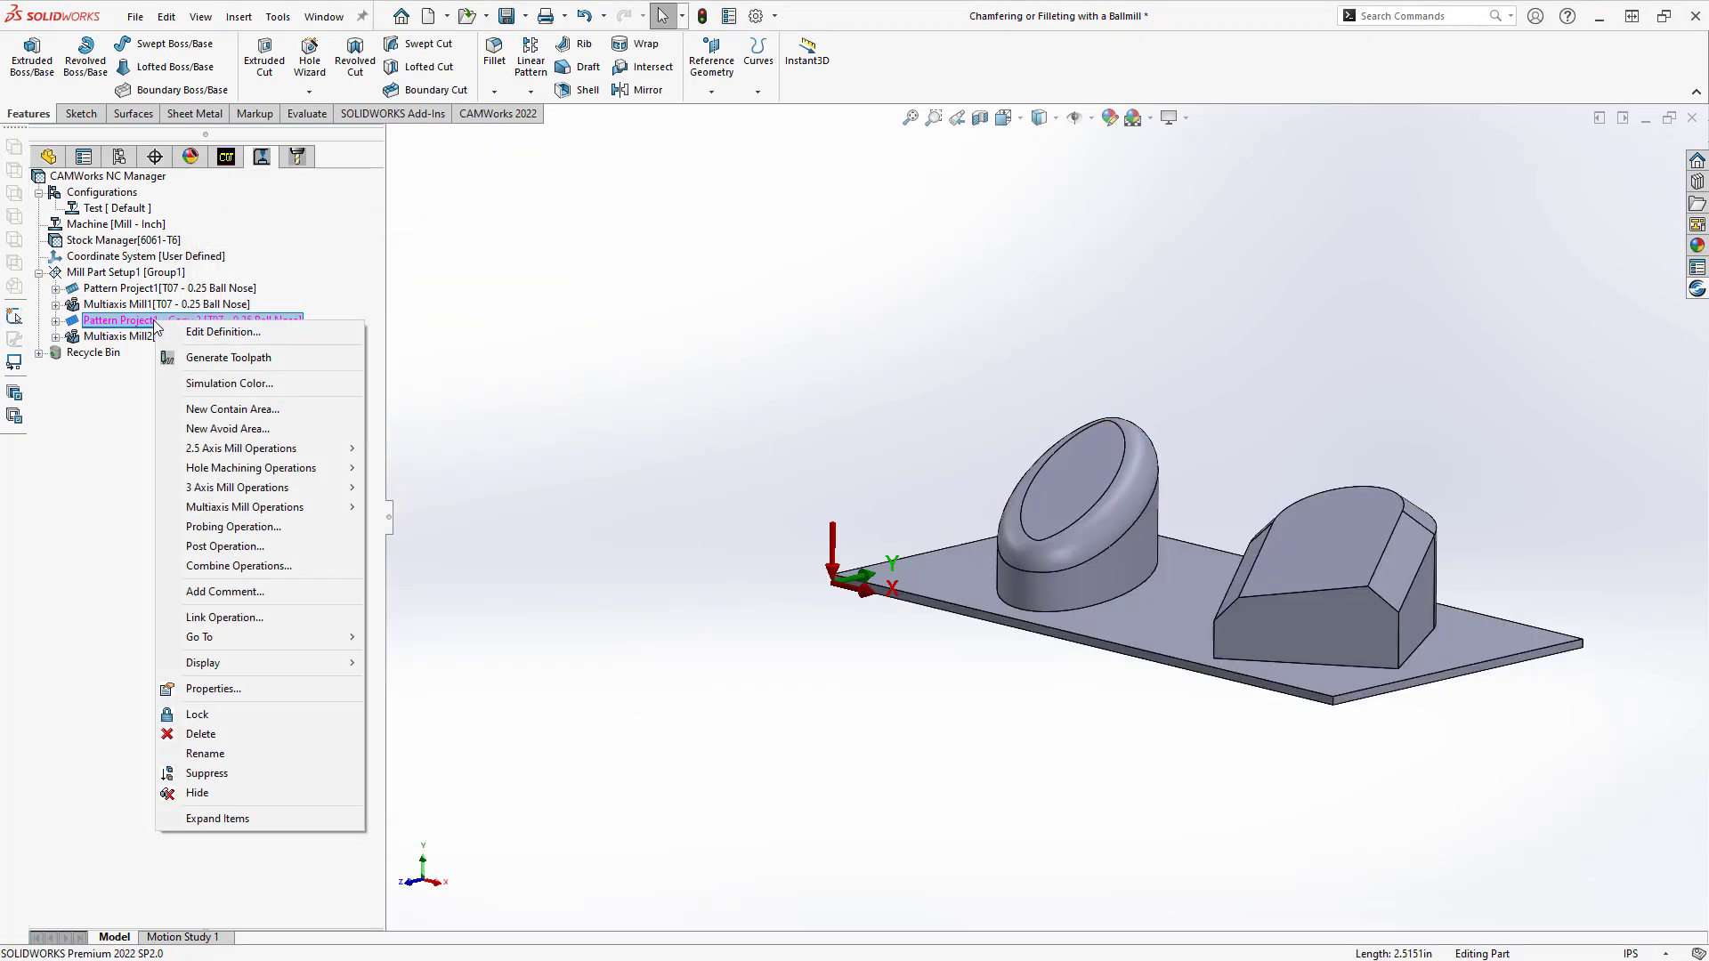
left_click(229, 357)
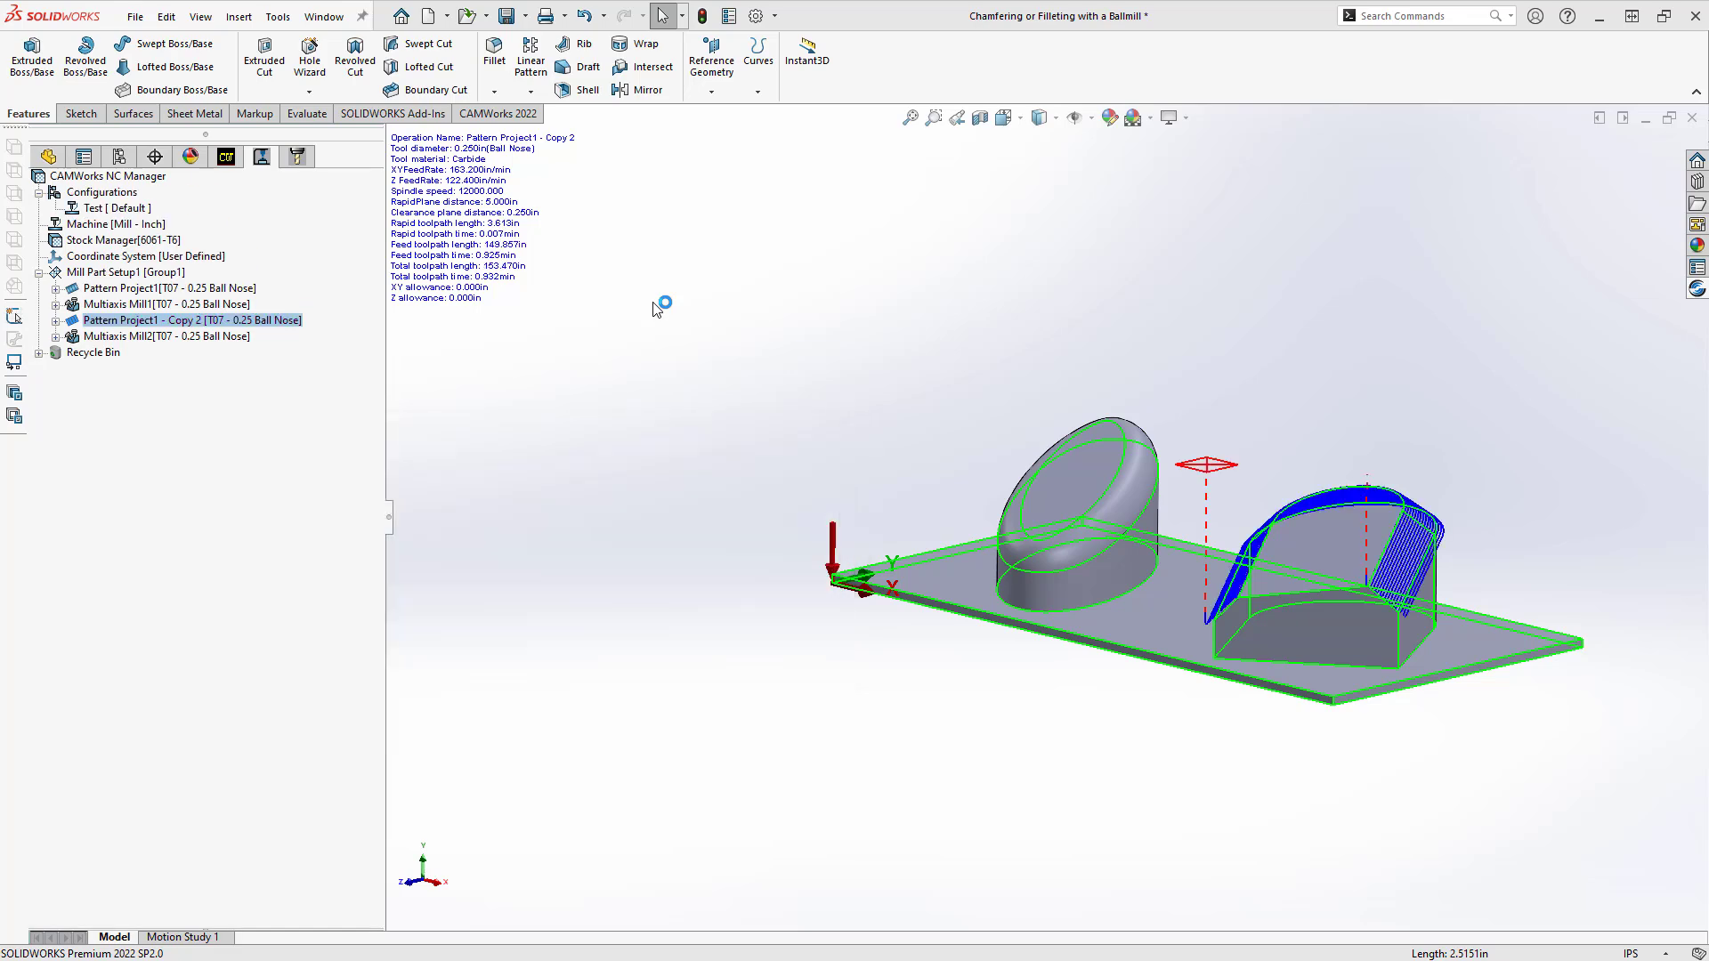
middle_click_drag(1212, 642, 1372, 615)
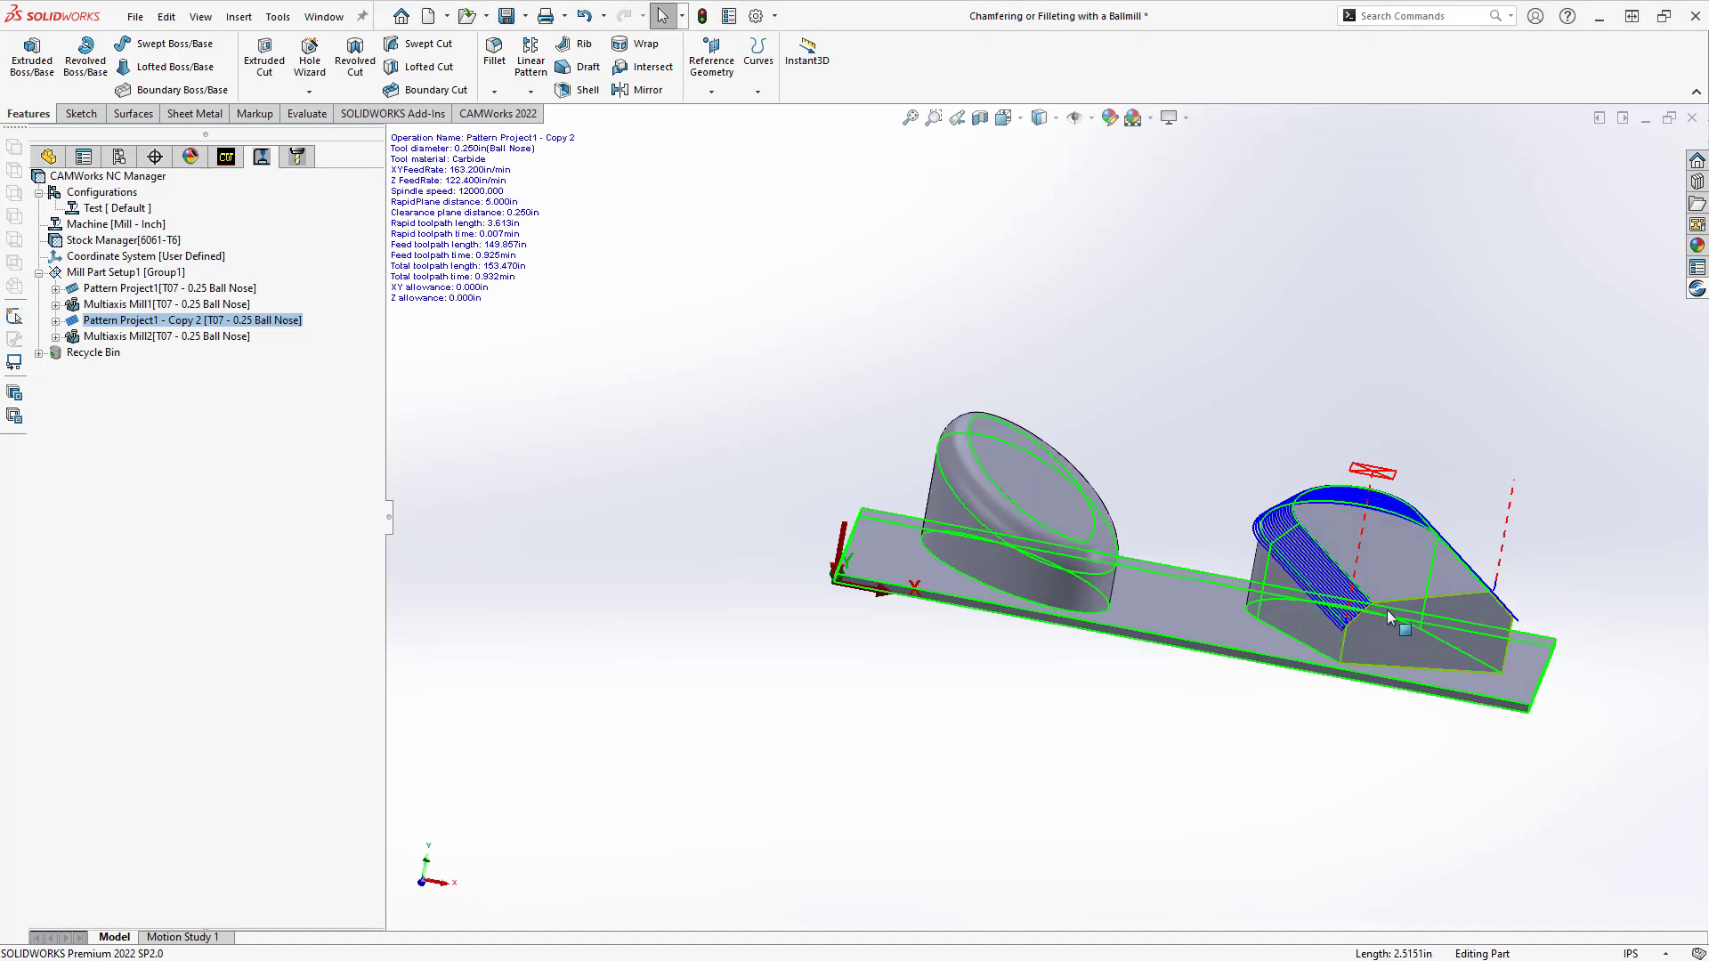
scroll(1371, 614, "down", 4)
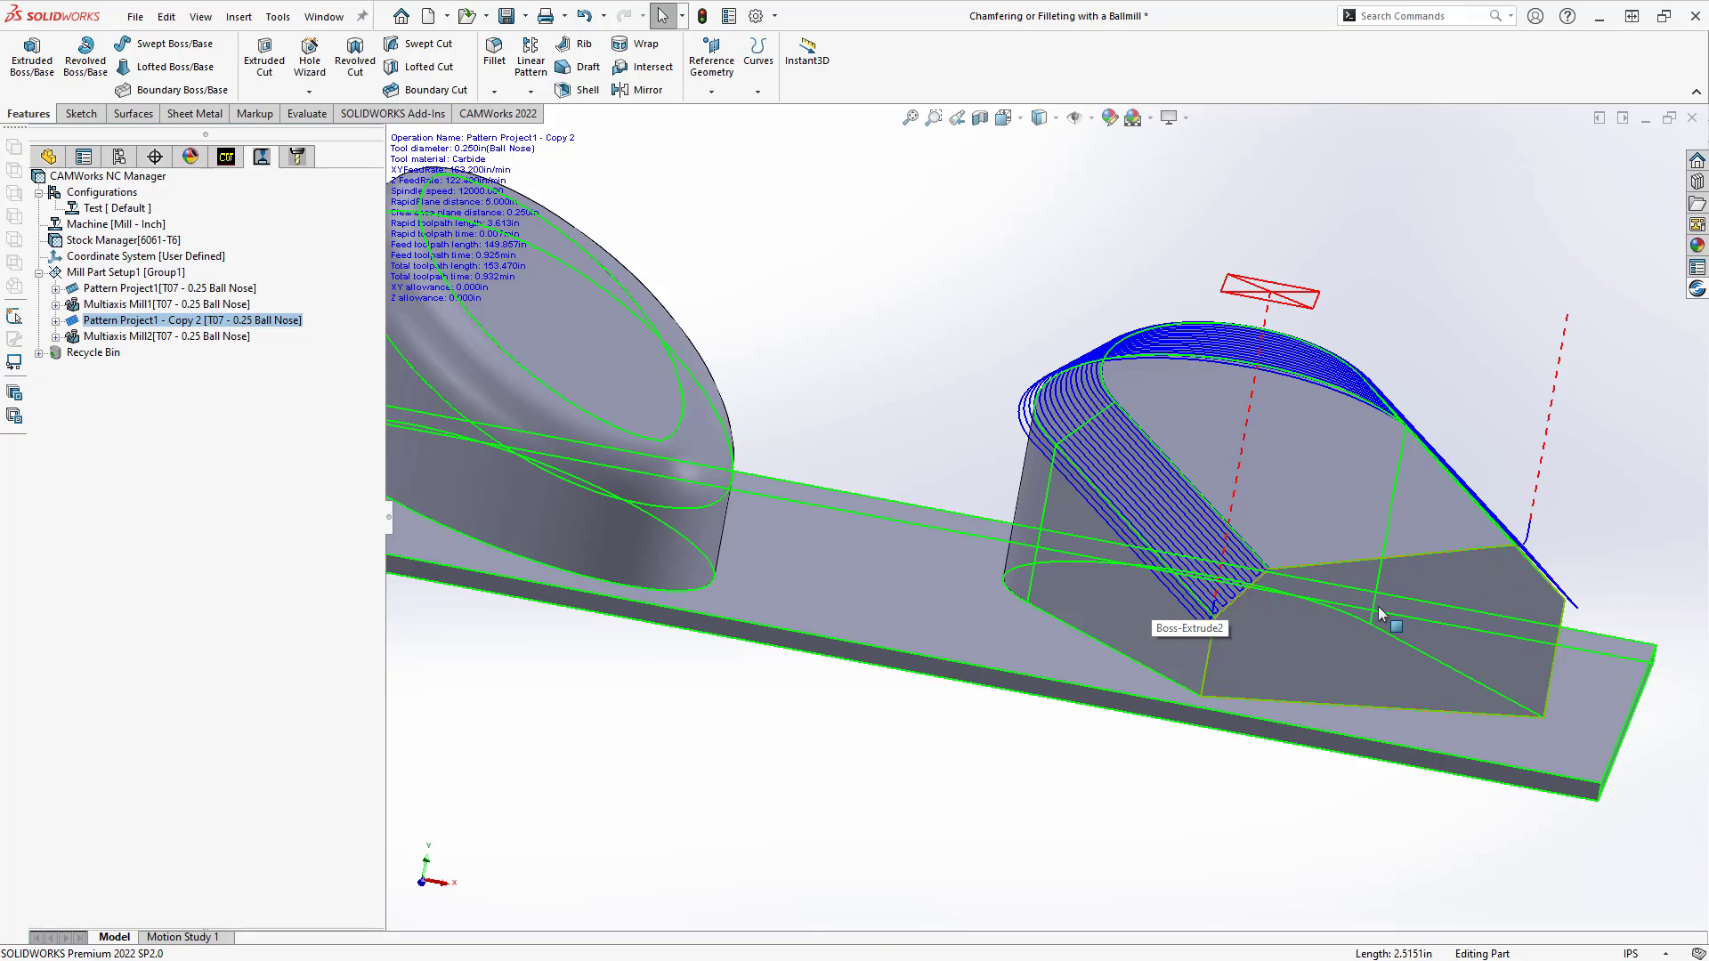
mouse_move(1482, 603)
middle_mouse_down()
mouse_move(1297, 565)
mouse_move(1507, 579)
middle_mouse_up()
key("f")
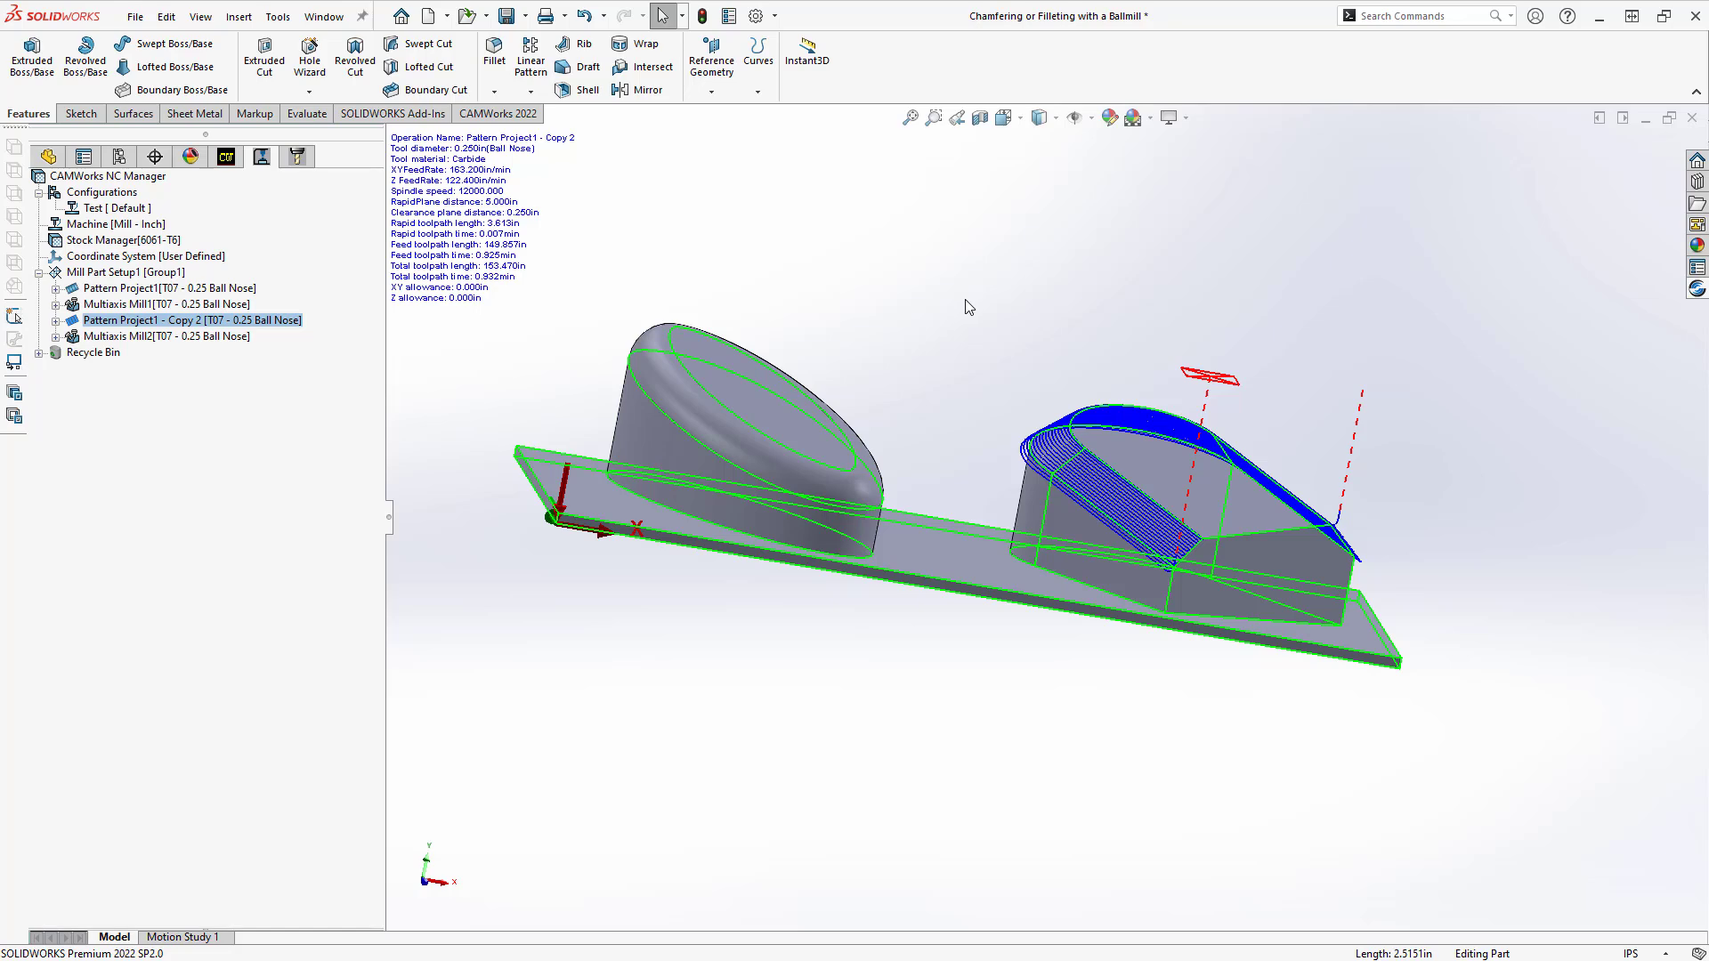
left_click(140, 337)
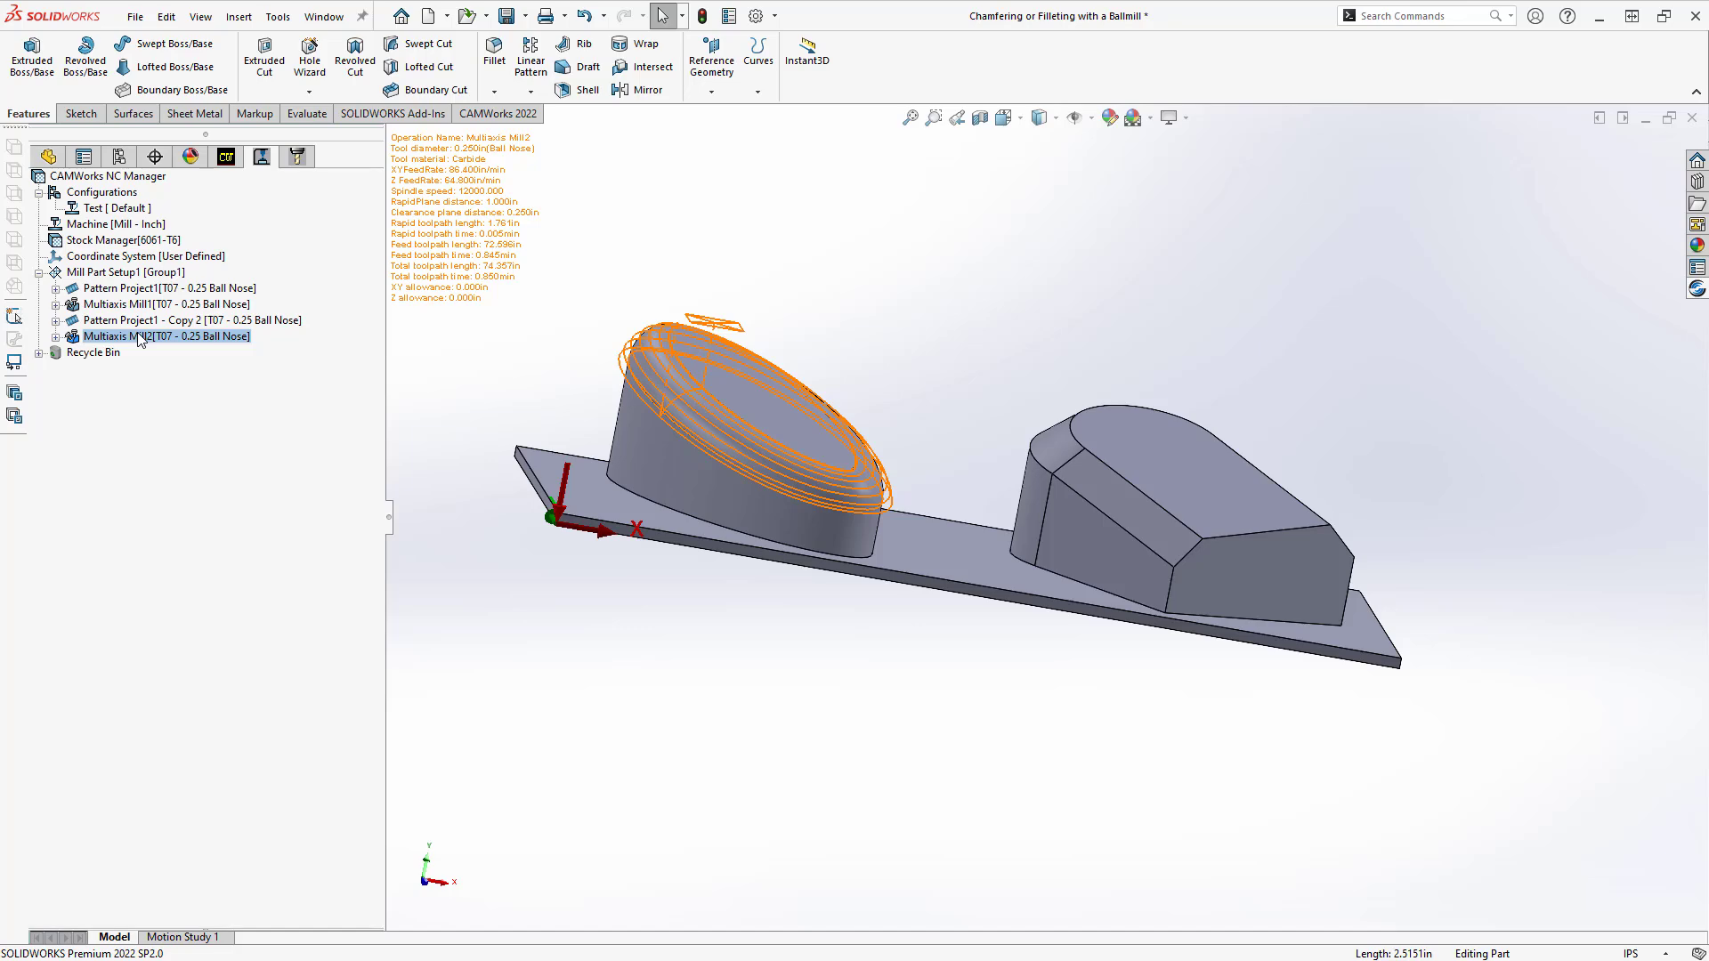
double_click(140, 337)
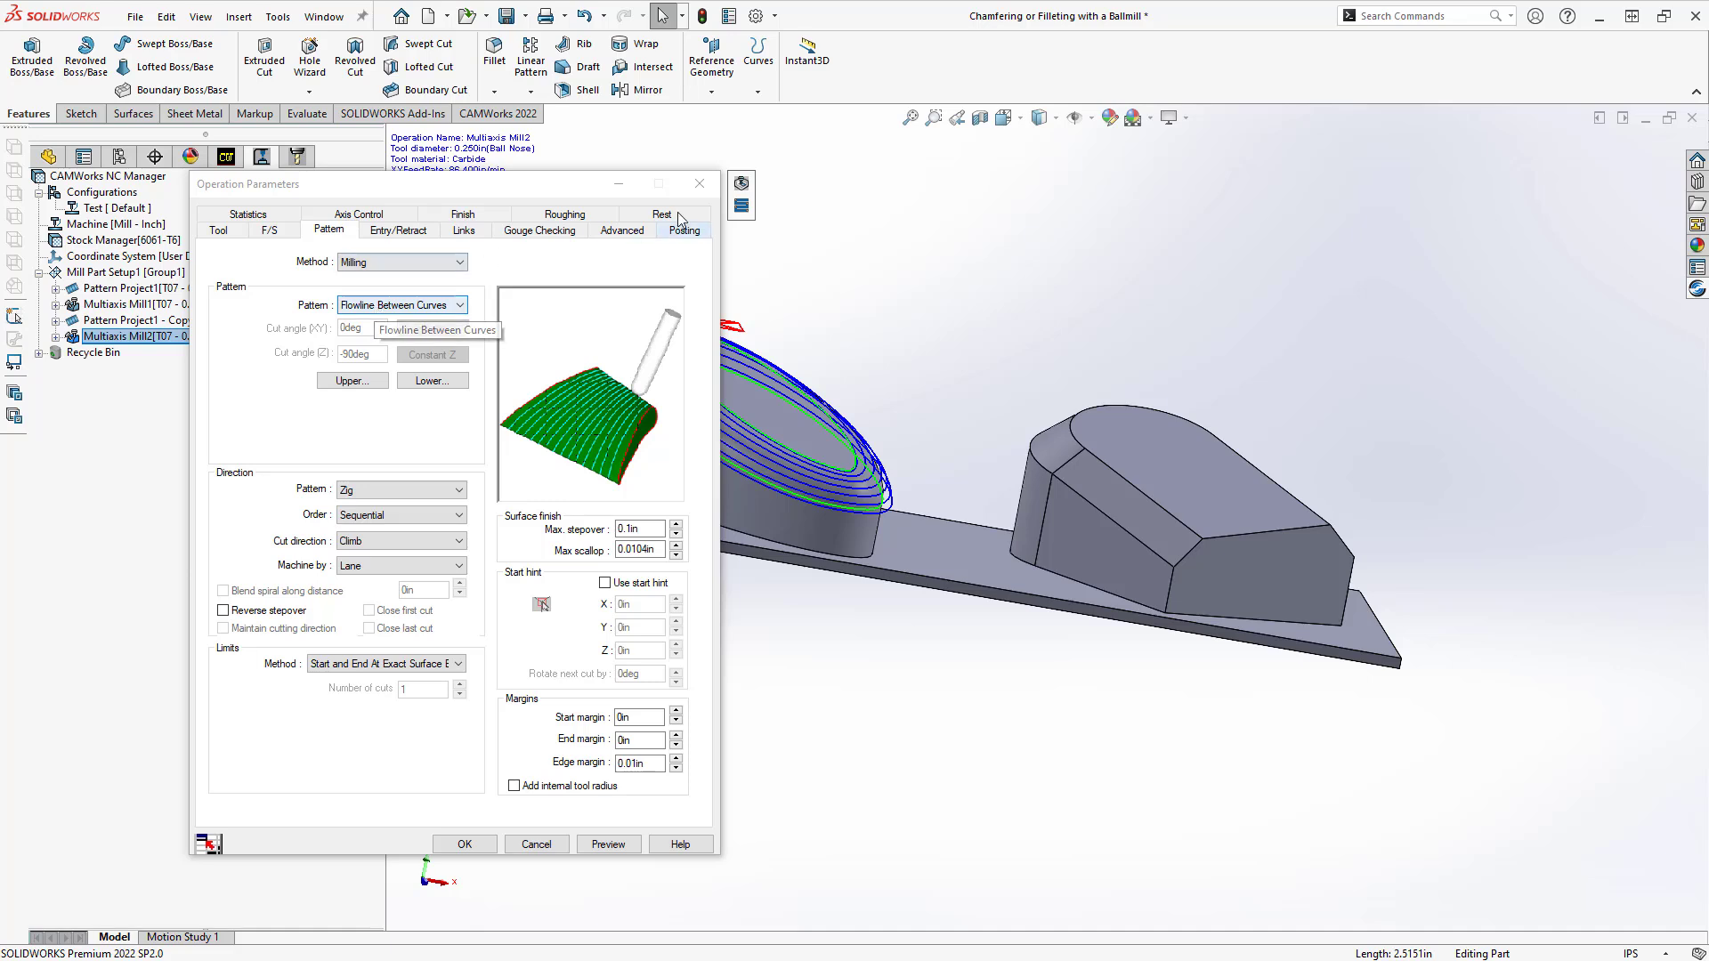
left_click(430, 307)
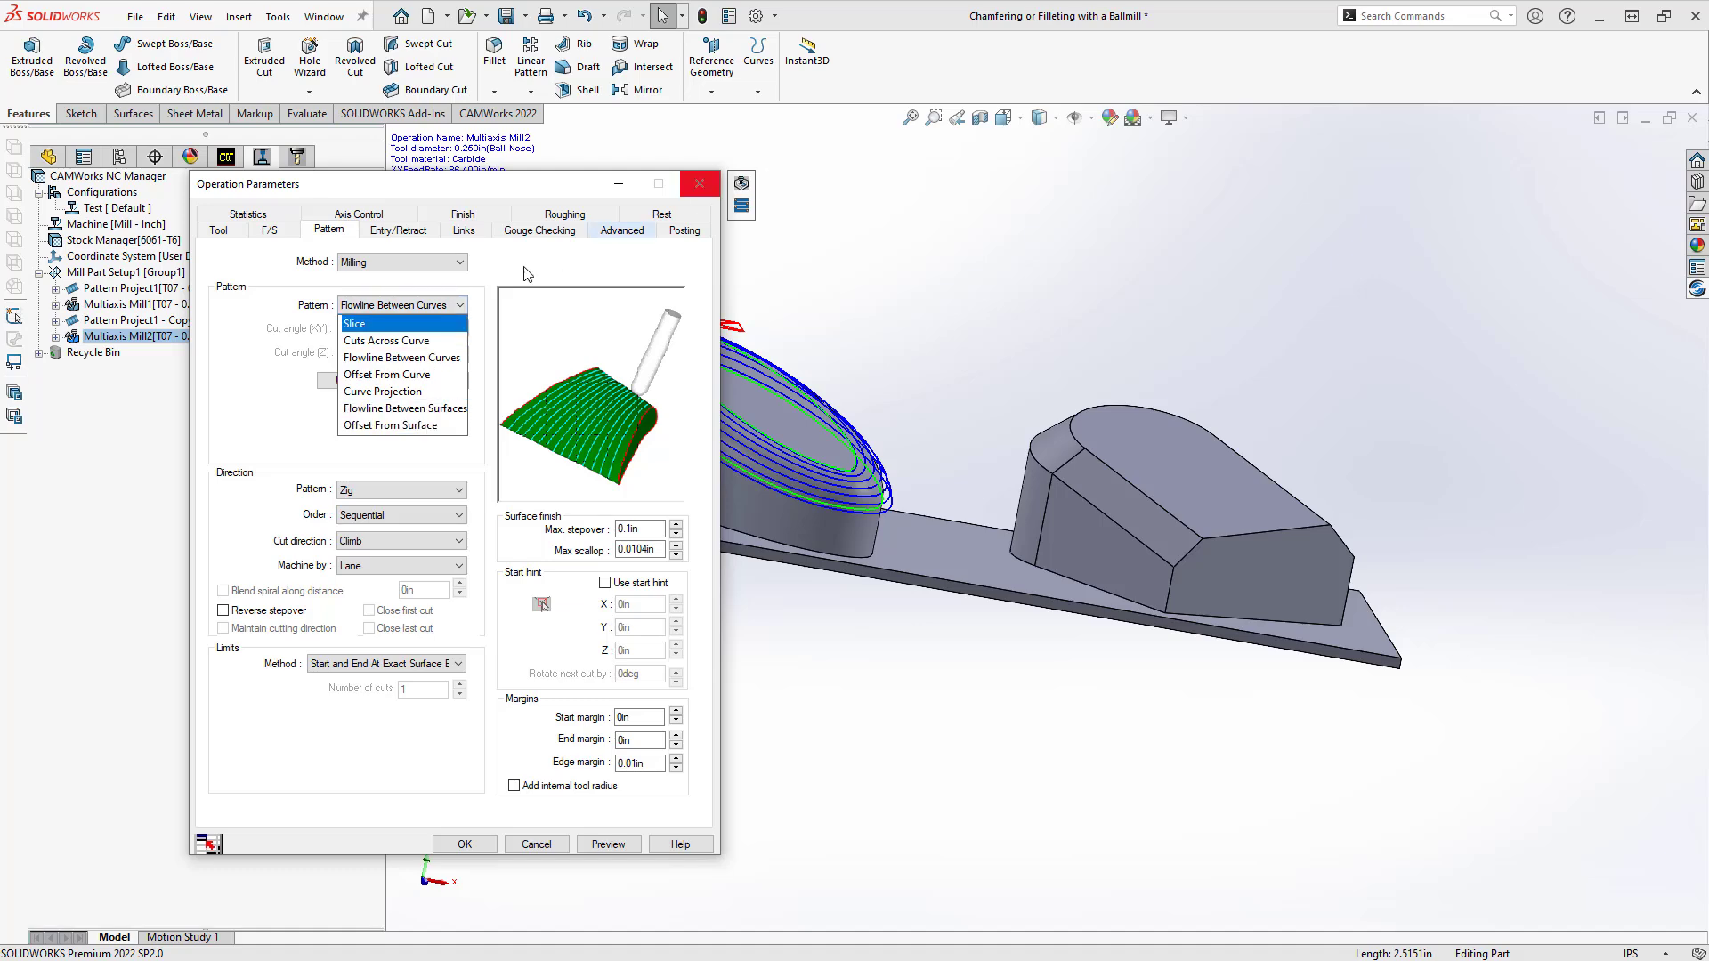
key("Escape")
key("Escape")
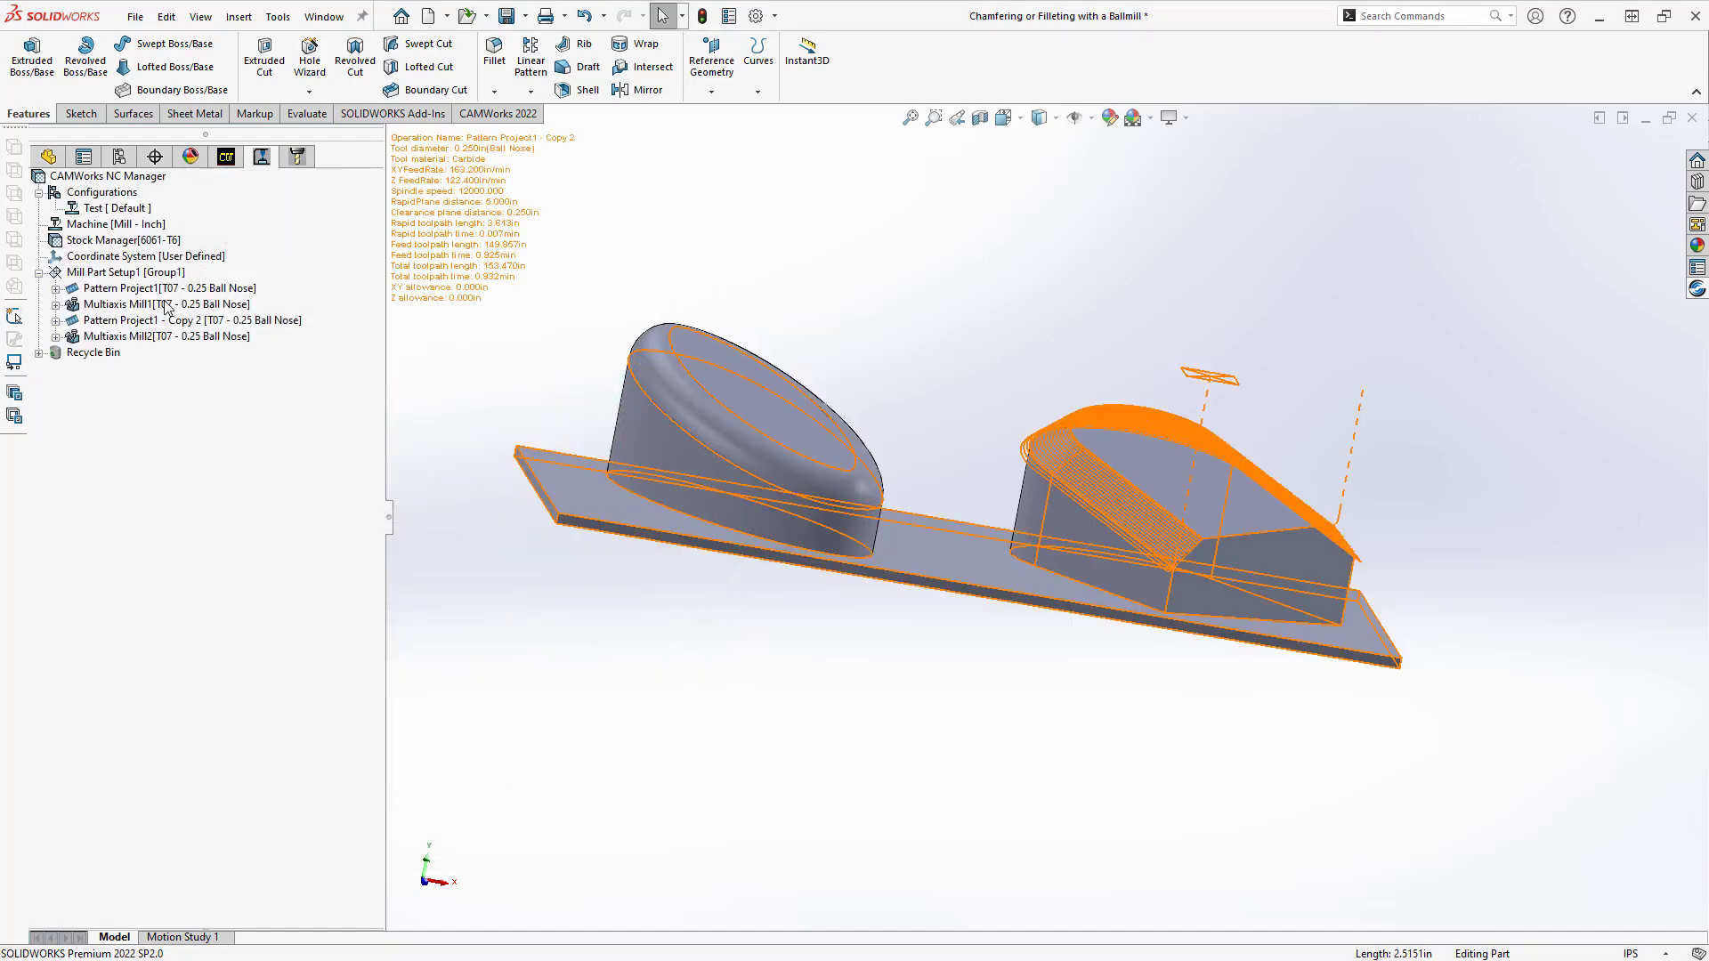
Step: Review Multiaxis Mill1's upper (Multi Surface Feature5) and lower (Multi Surface Feature6) surfaces, closing without changes
left_click(140, 306)
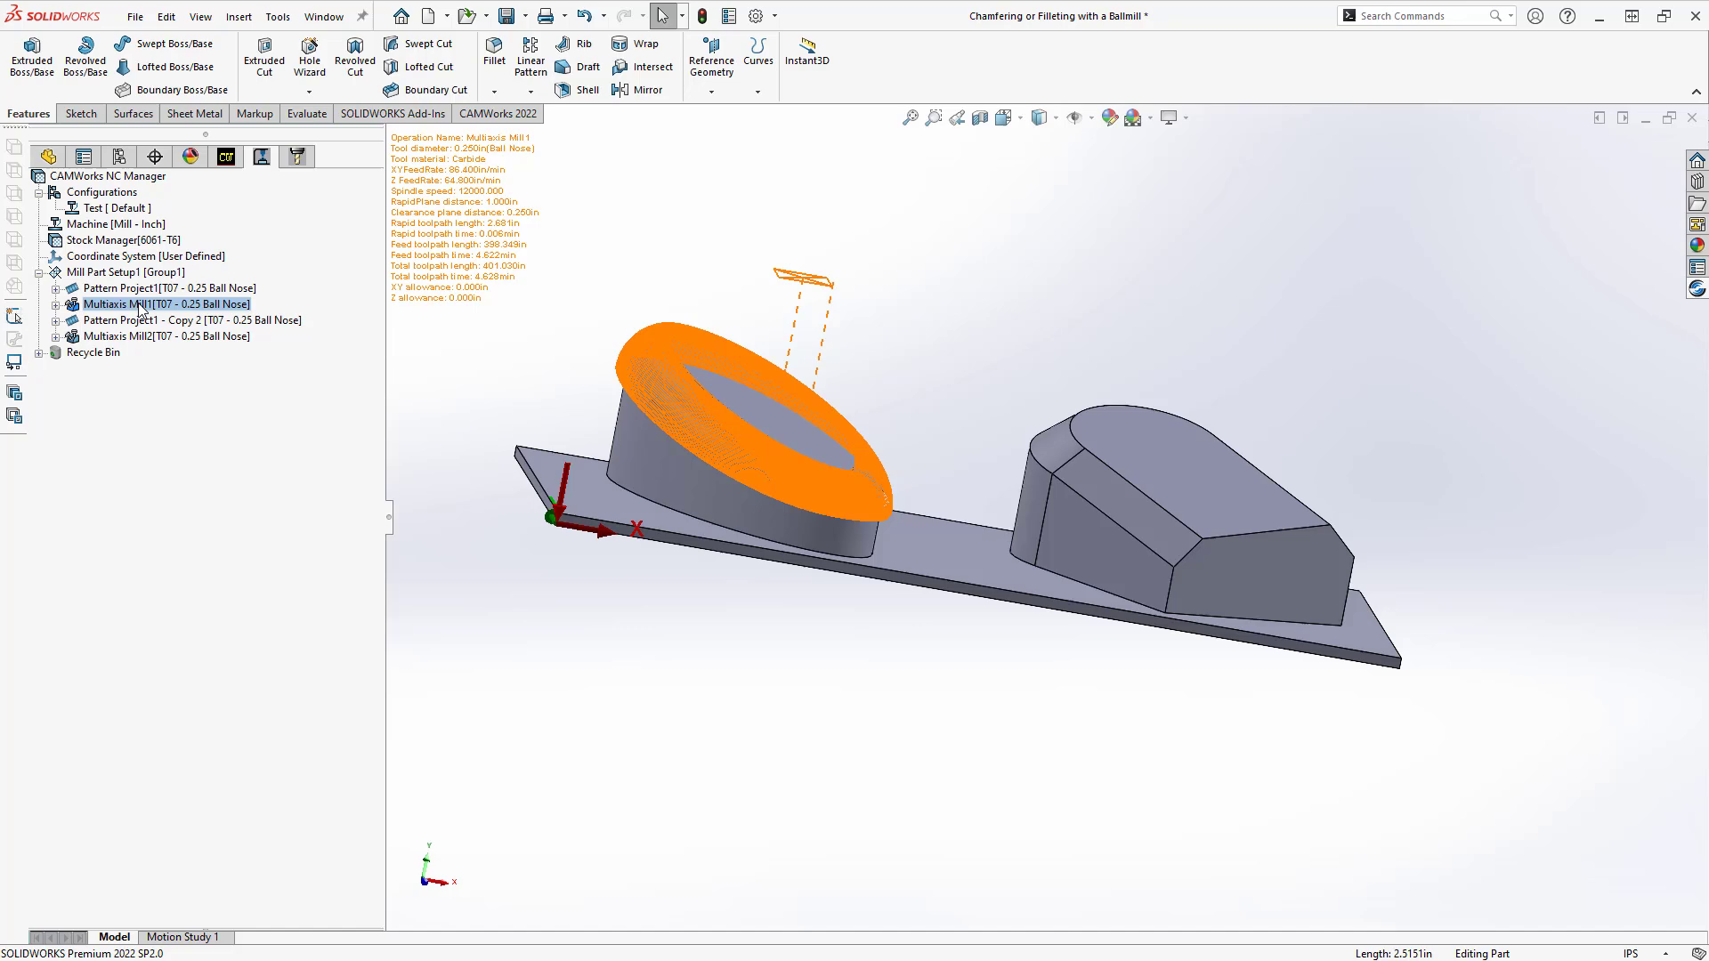
double_click(140, 306)
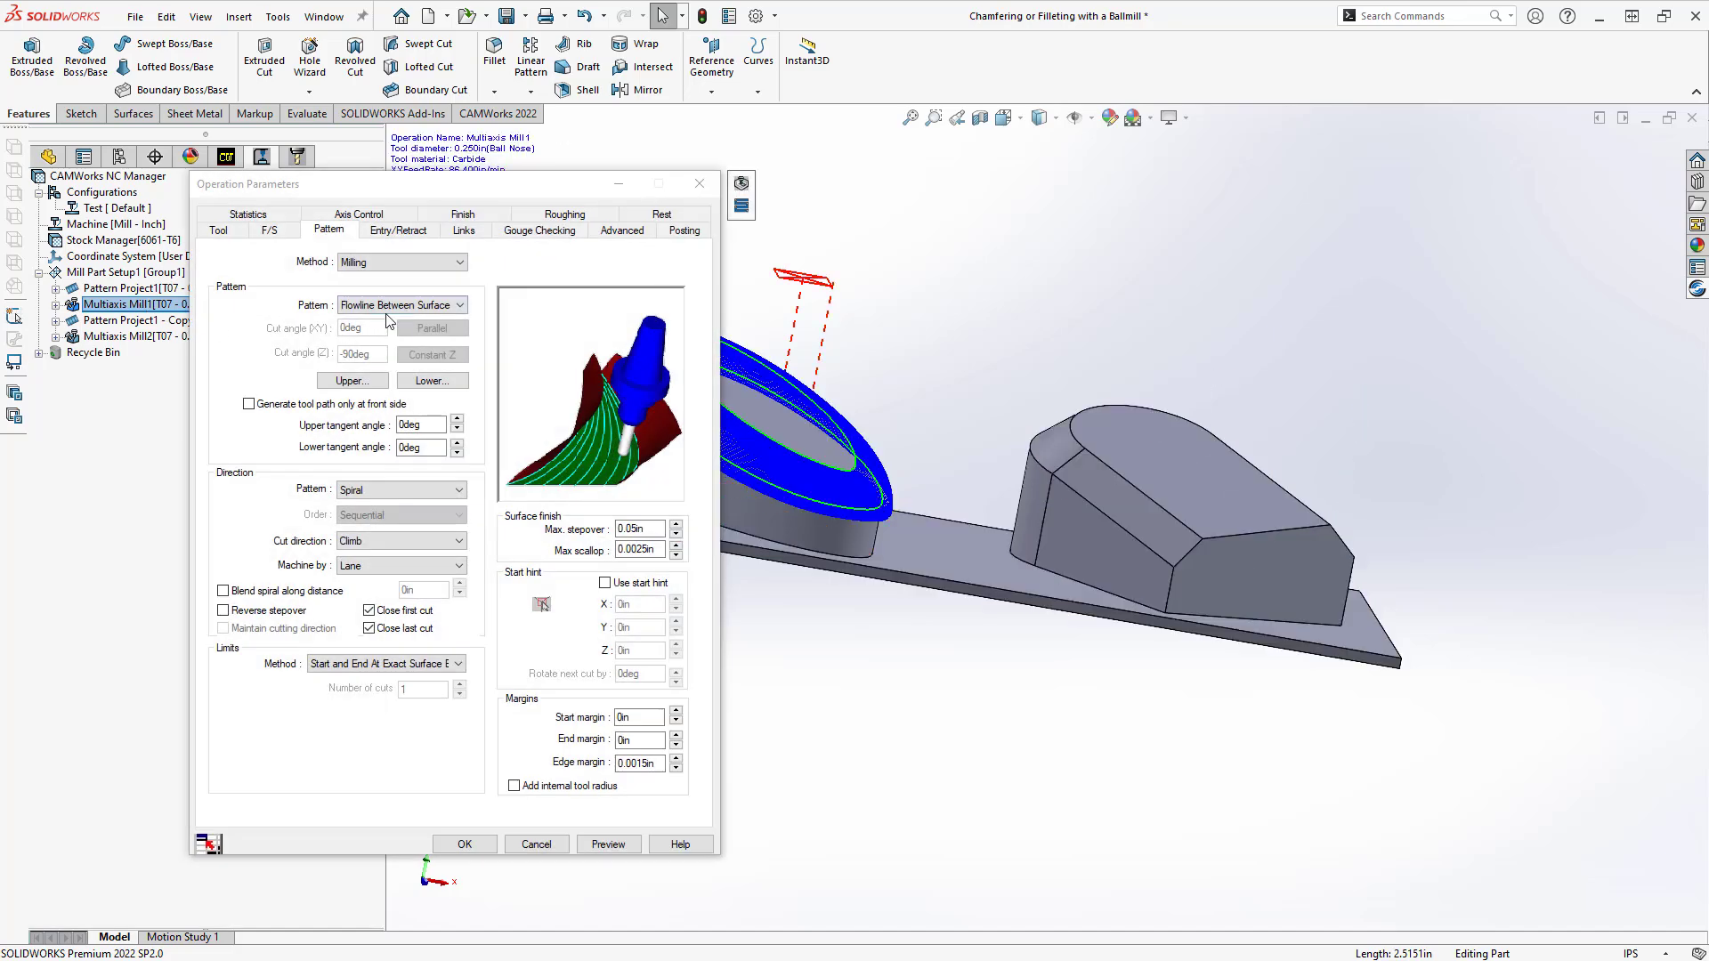
left_click(352, 380)
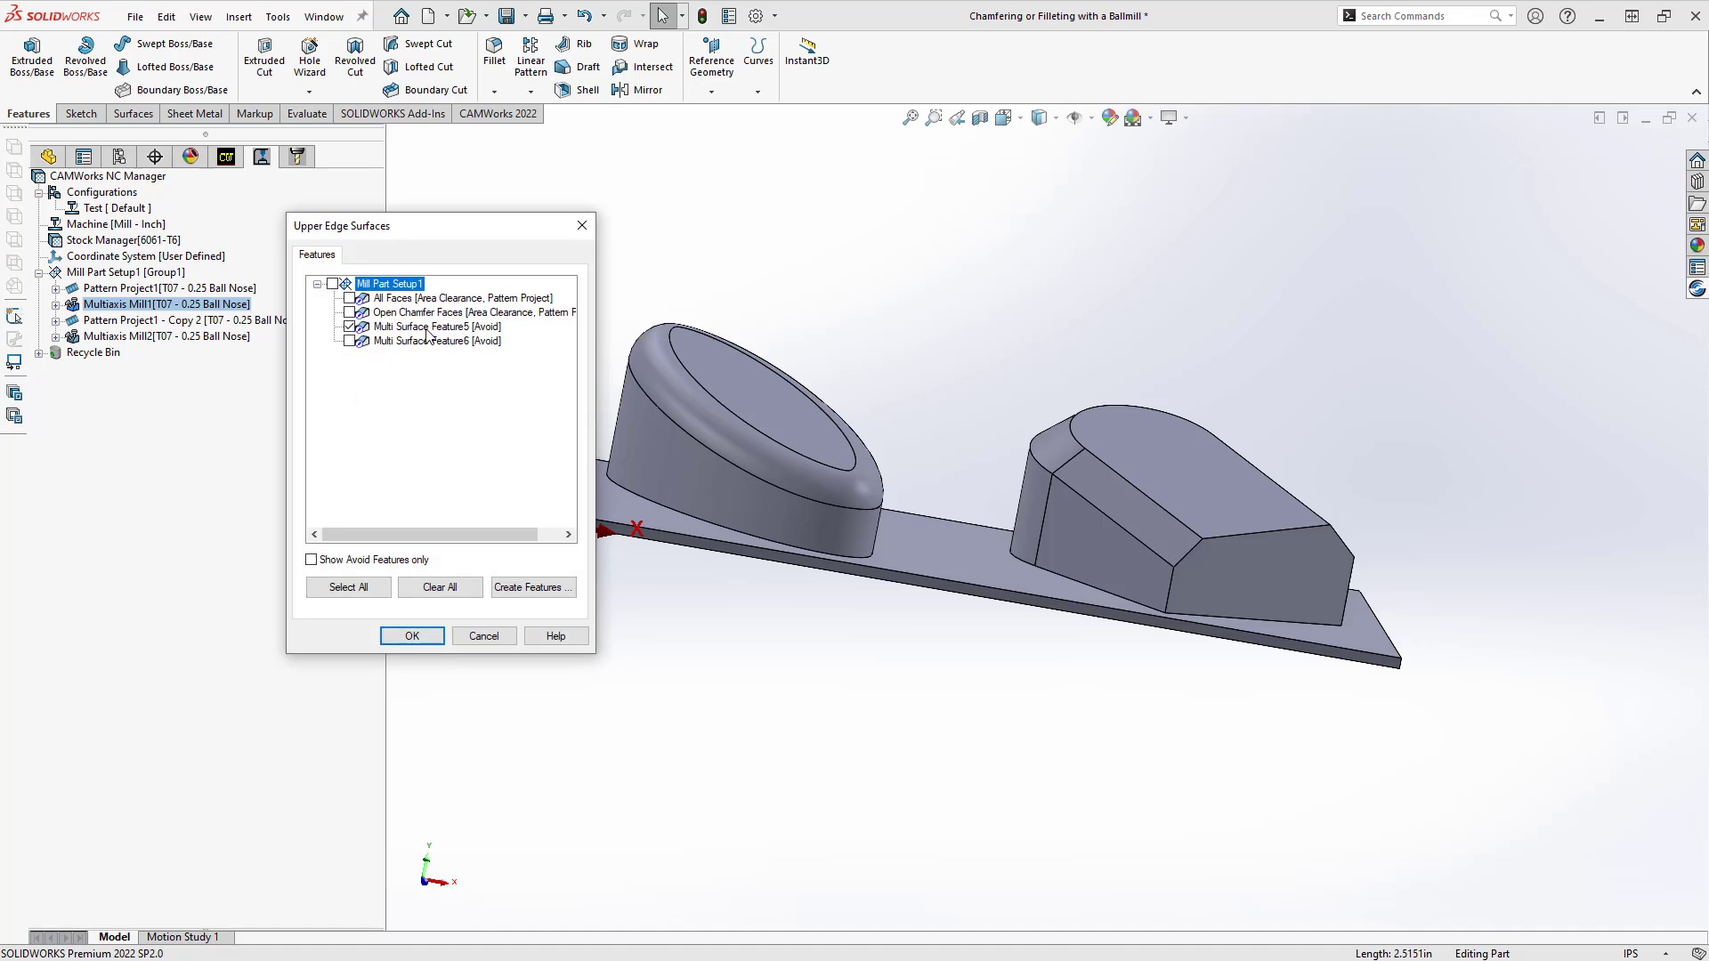
left_click(428, 327)
left_click(480, 638)
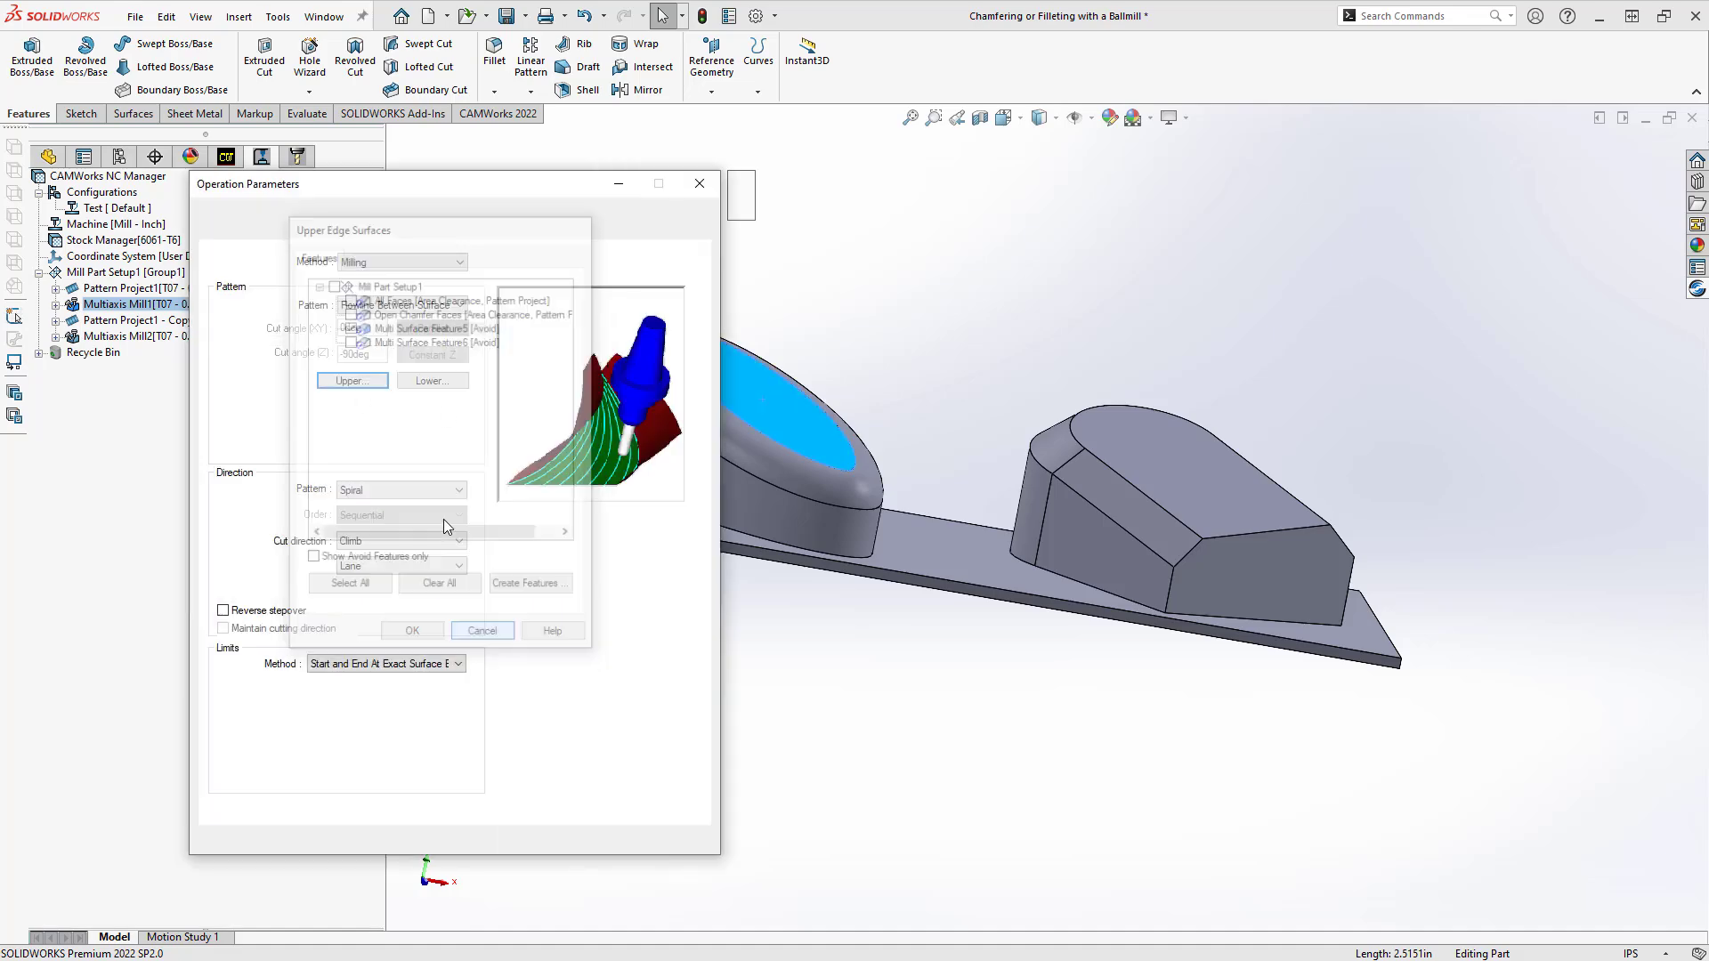
left_click(436, 383)
left_click(428, 344)
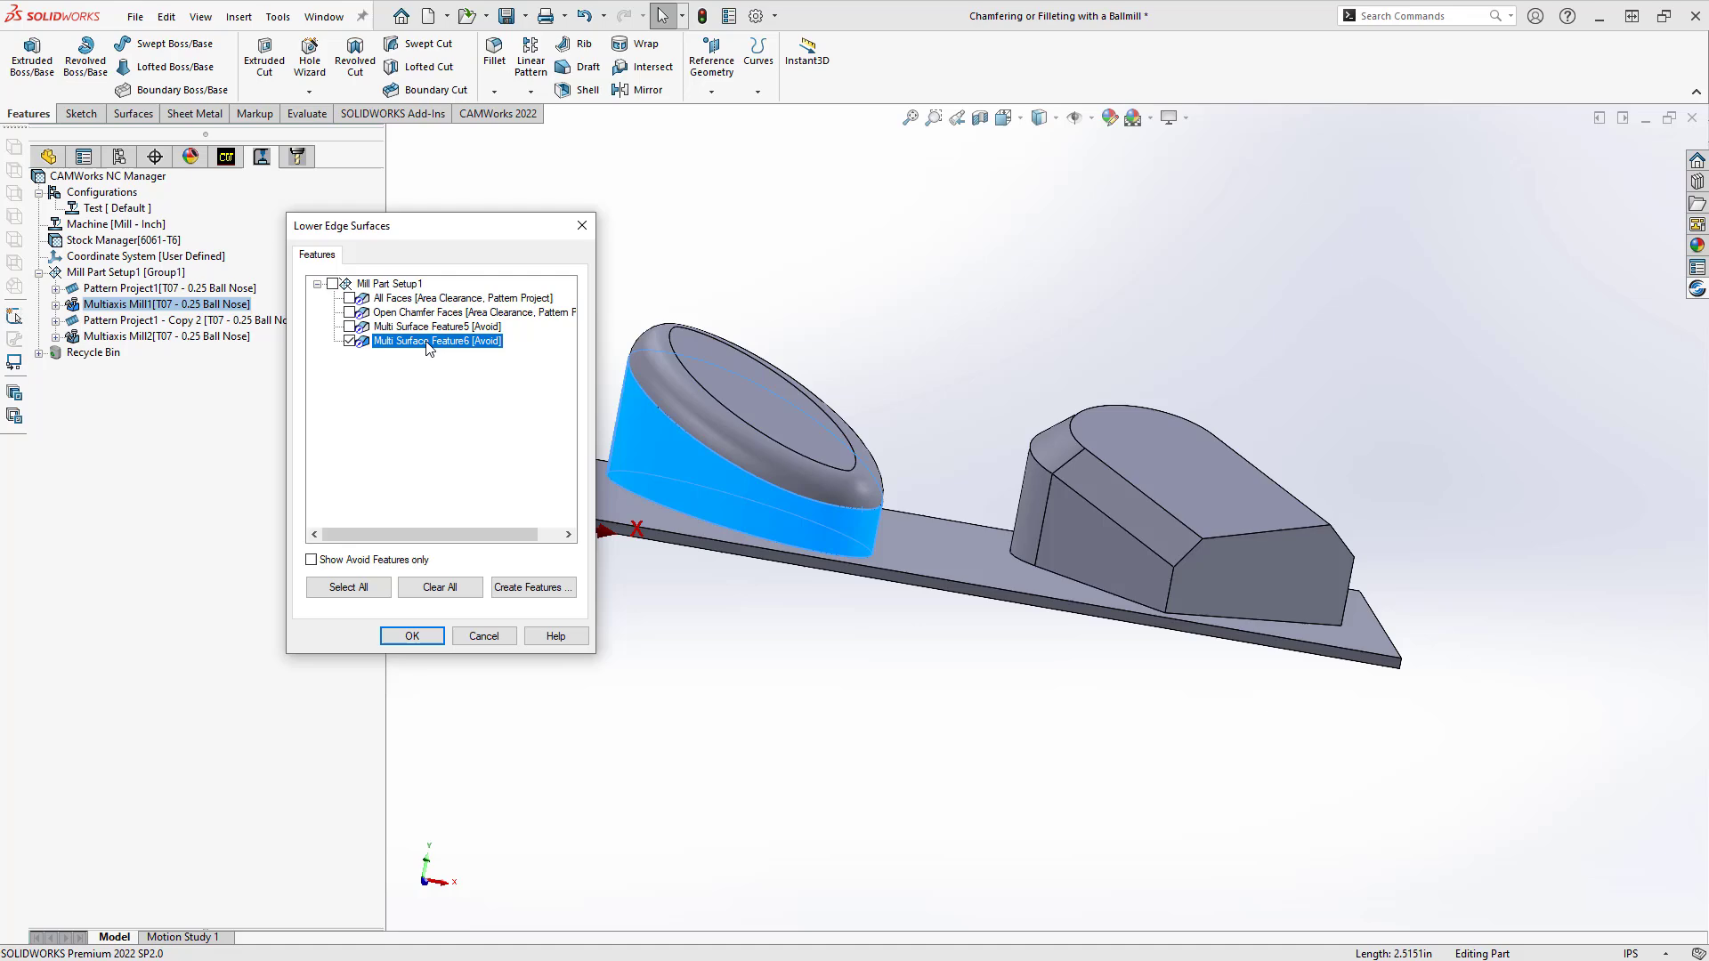
left_click(478, 641)
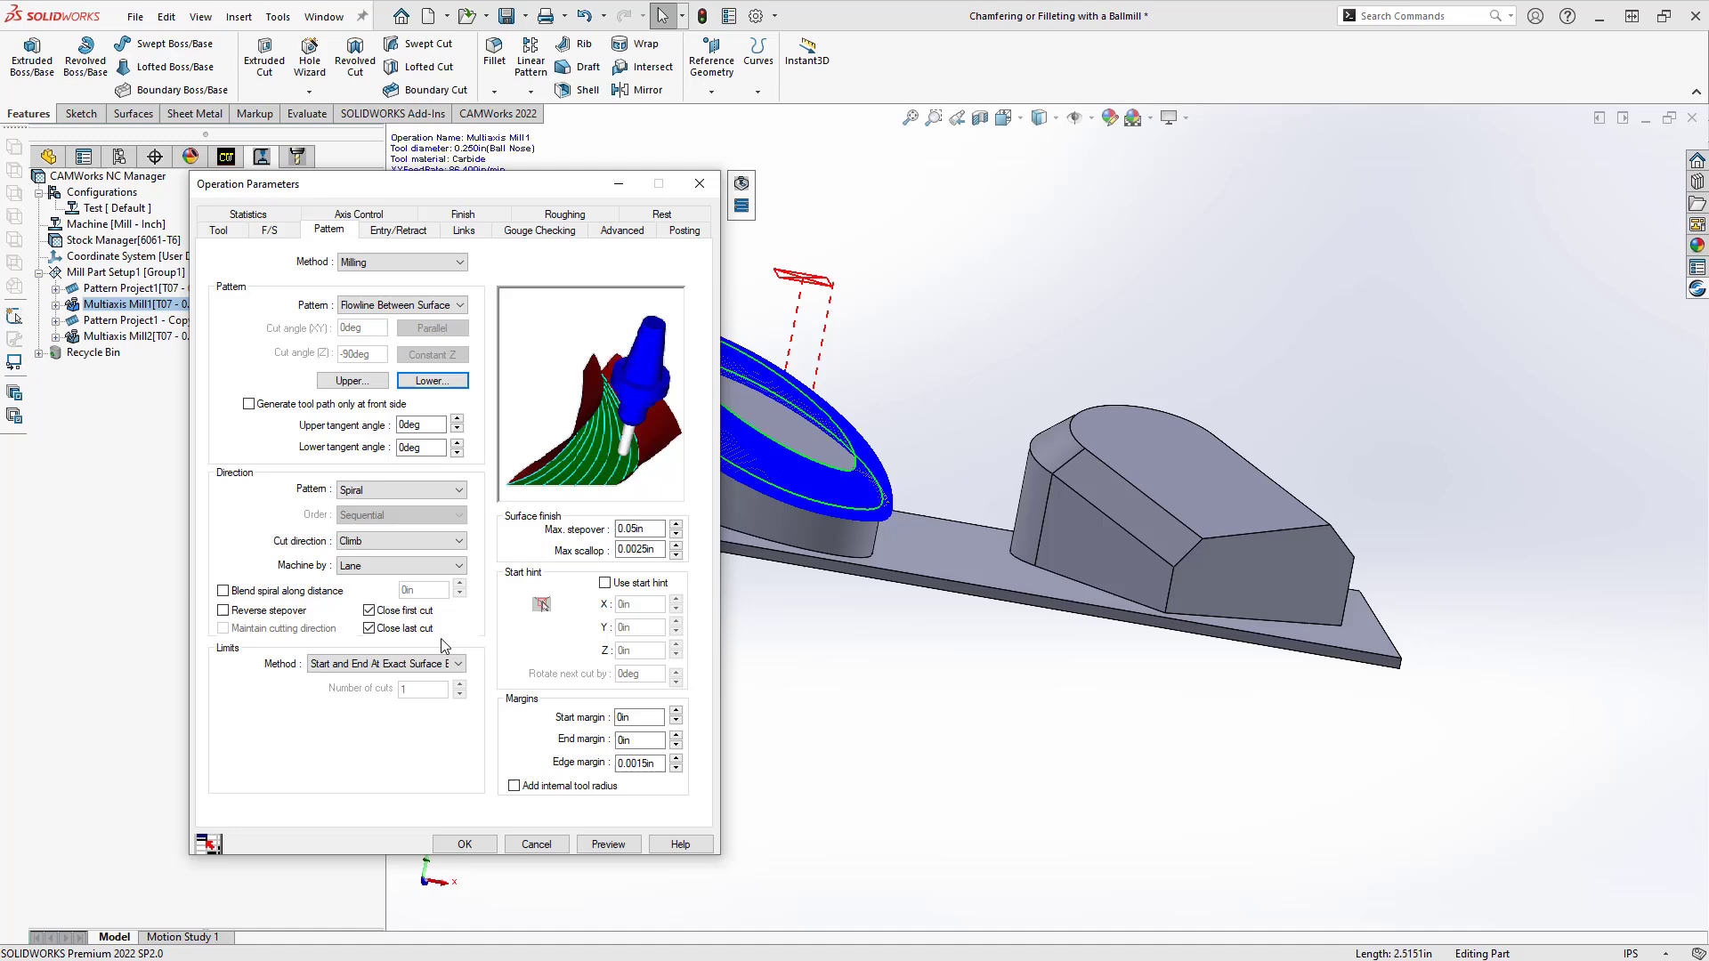
left_click(537, 844)
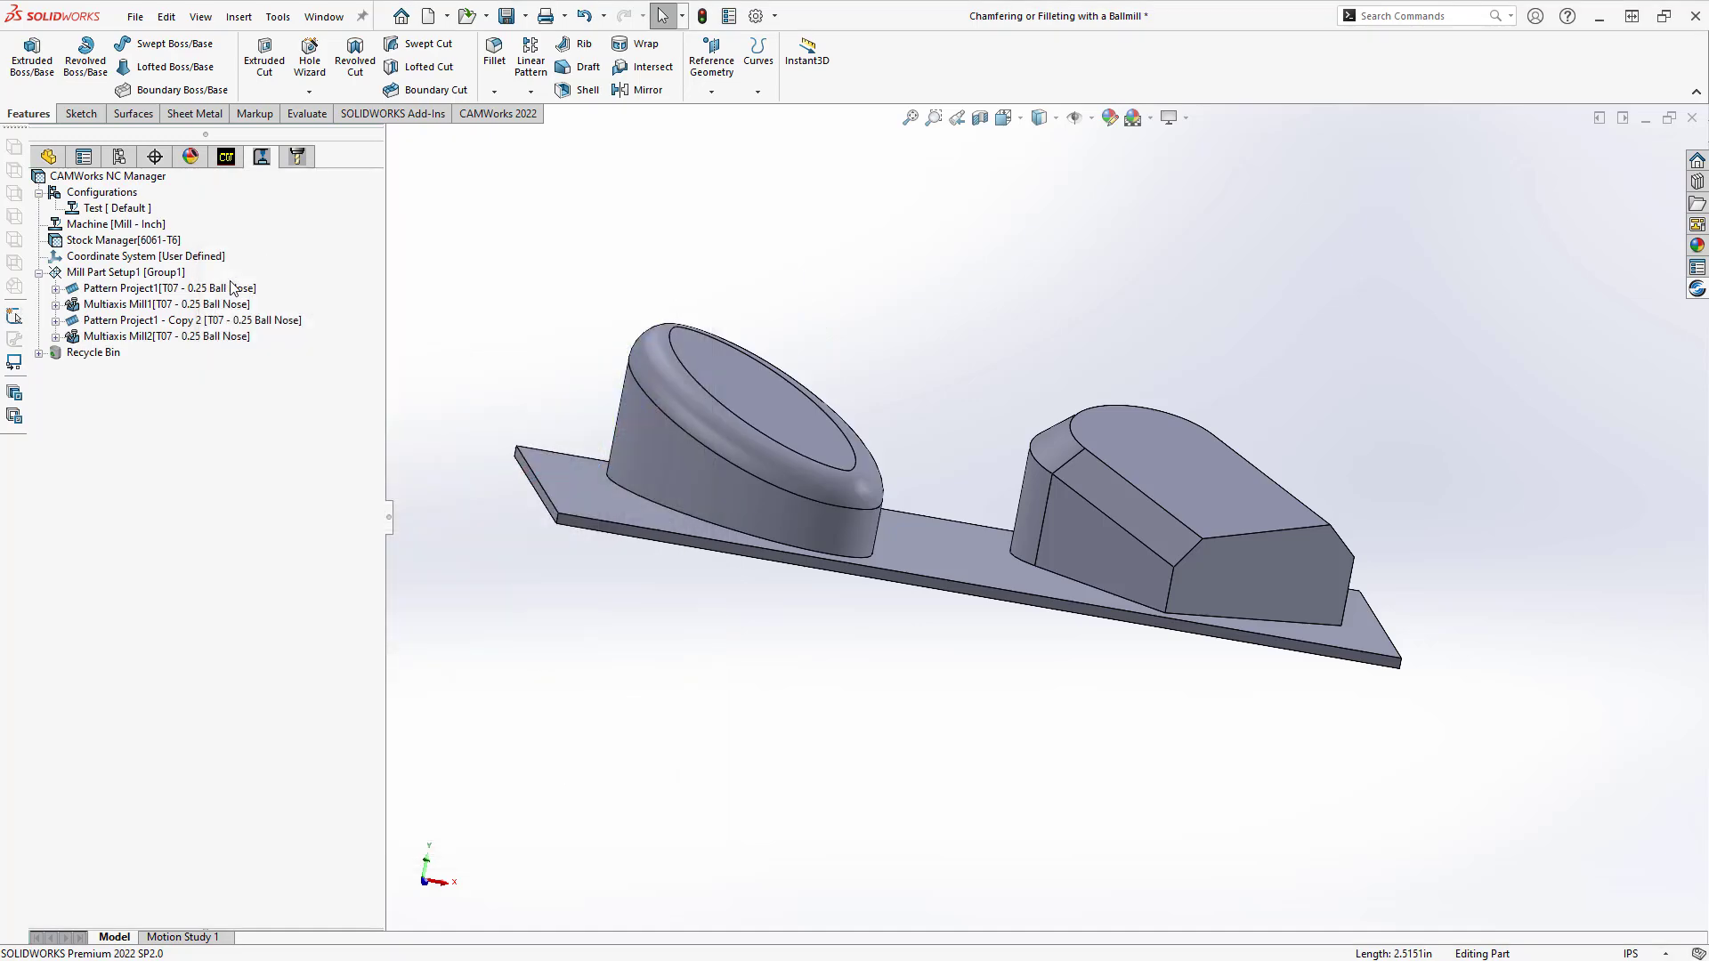
Step: Expand Multiaxis Mill1 to highlight its Elliptical Fillet Face, then collapse it
left_click(55, 304)
left_click(126, 337)
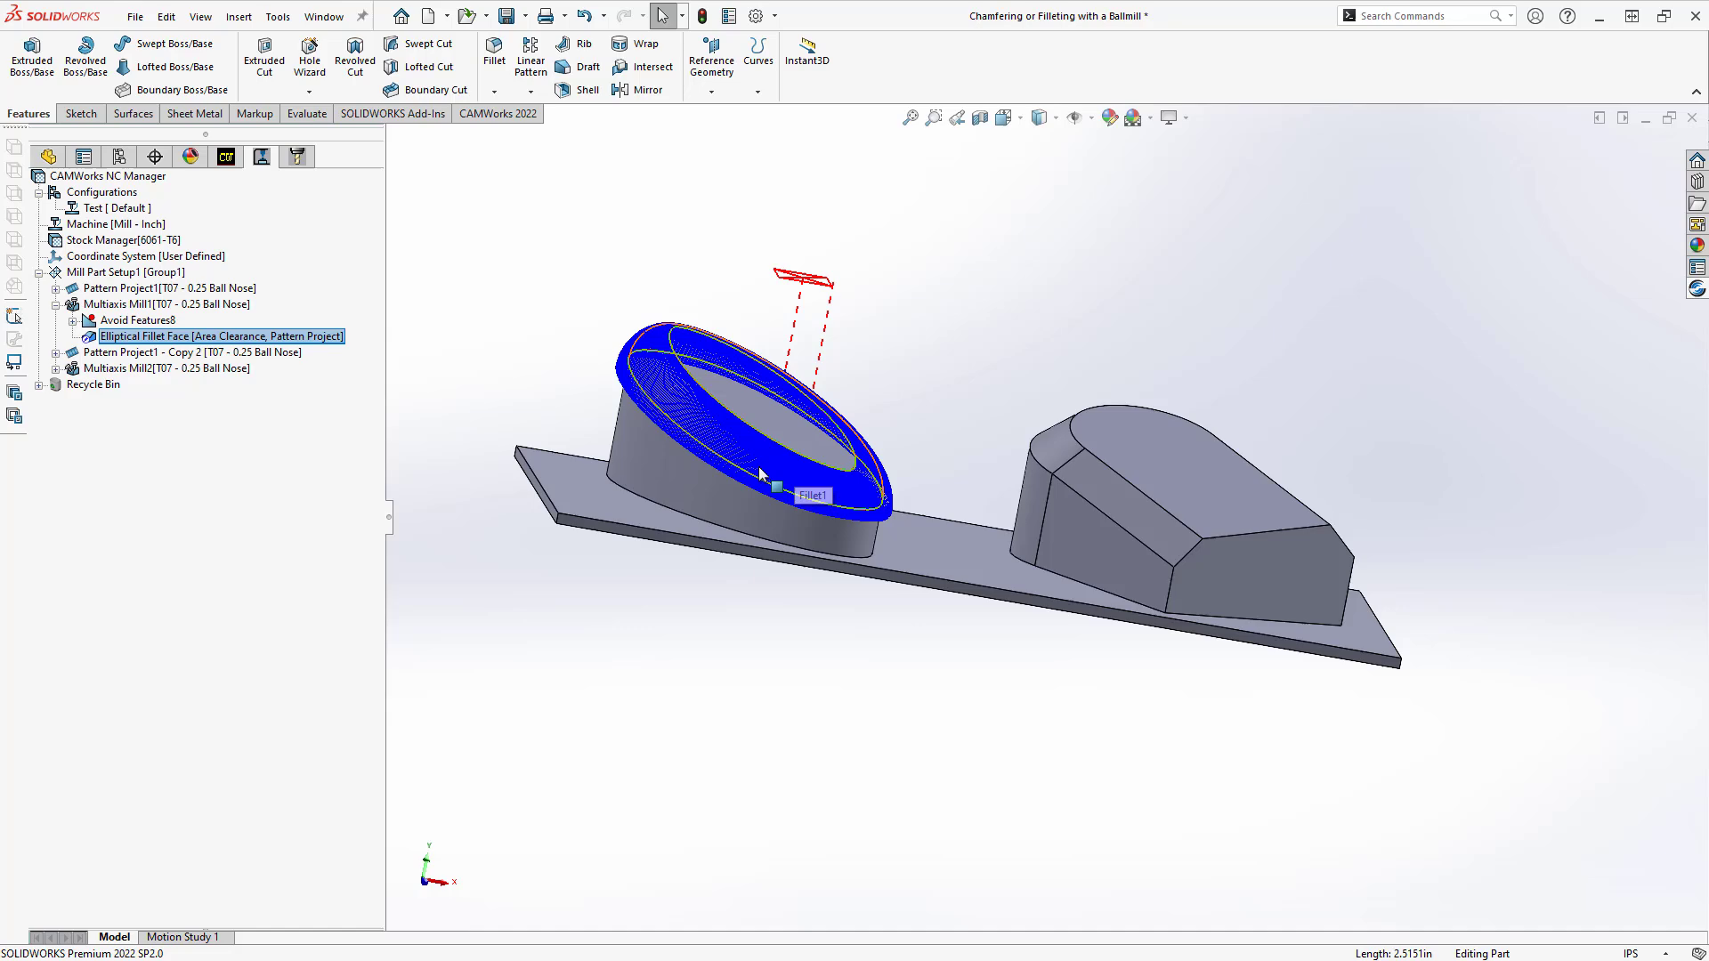
mouse_move(161, 357)
left_click(55, 303)
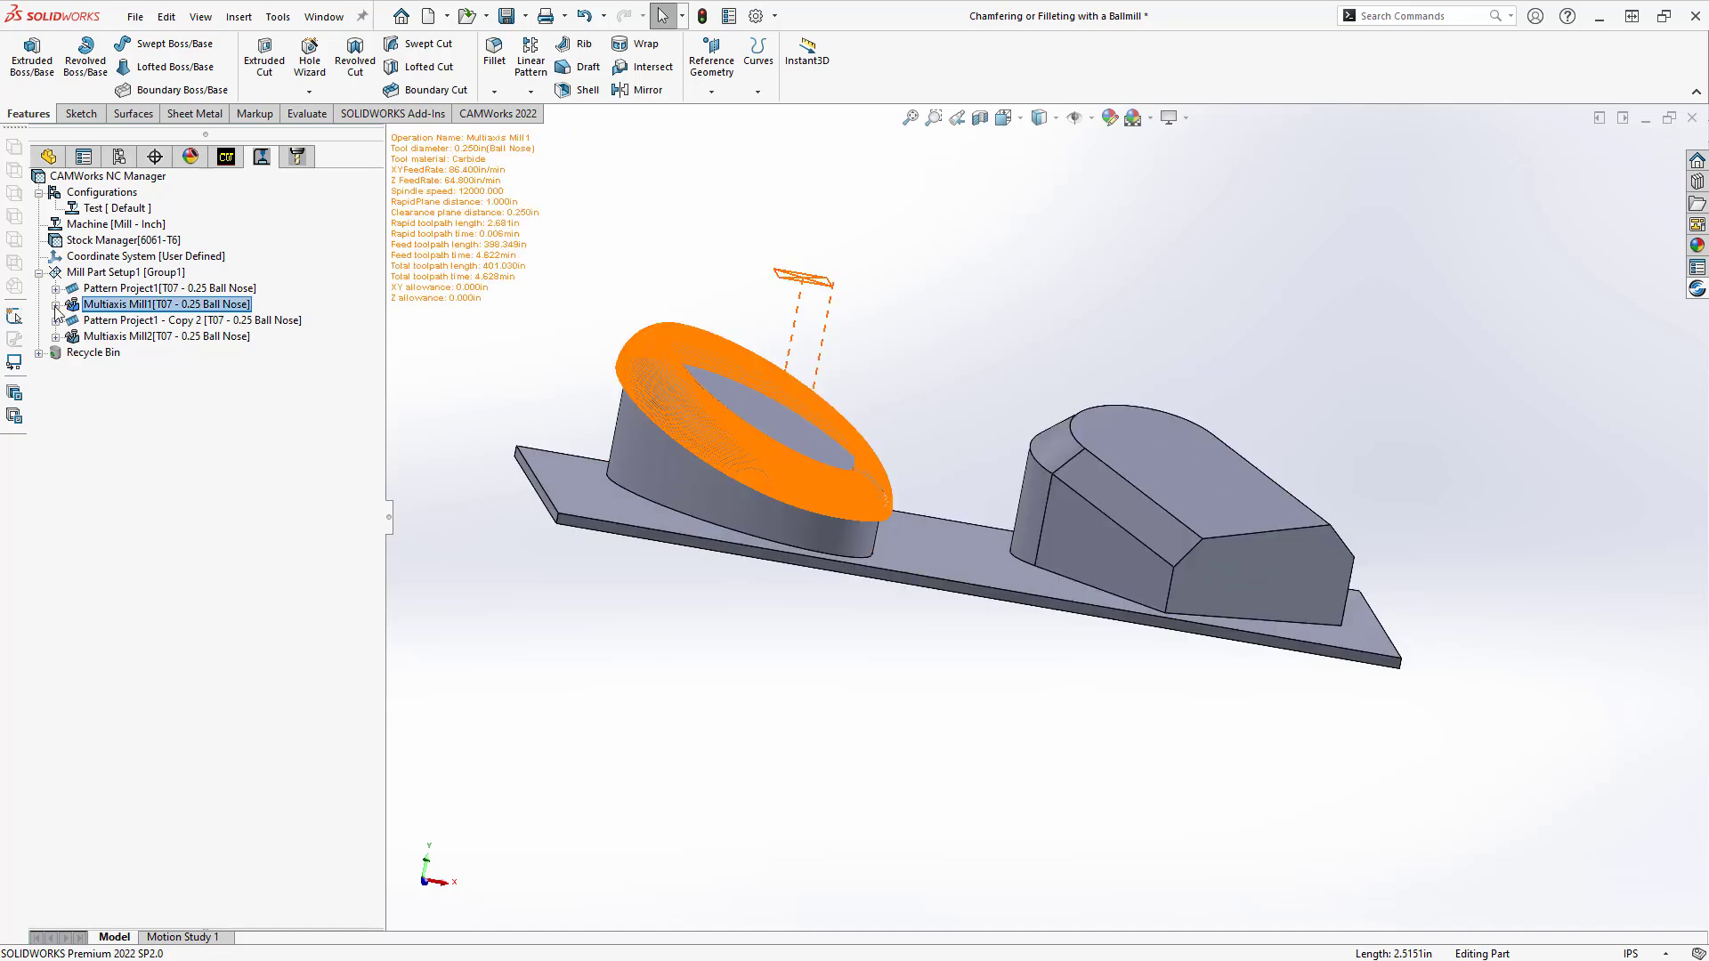
double_click(112, 305)
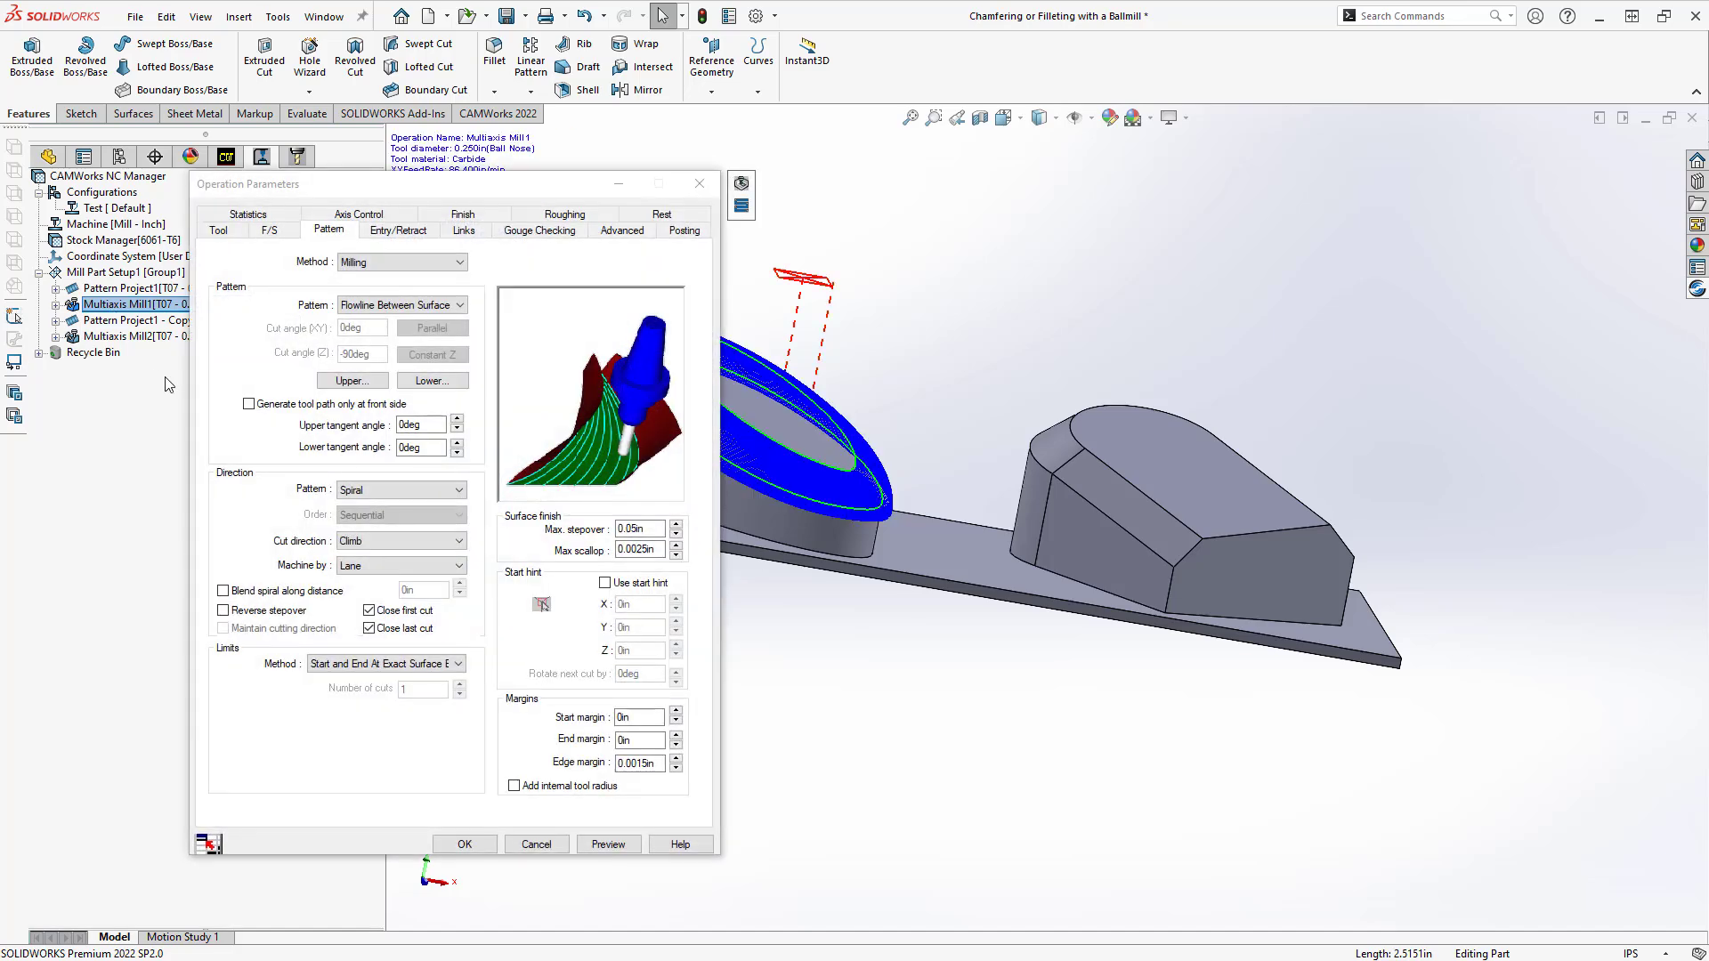
left_click(385, 307)
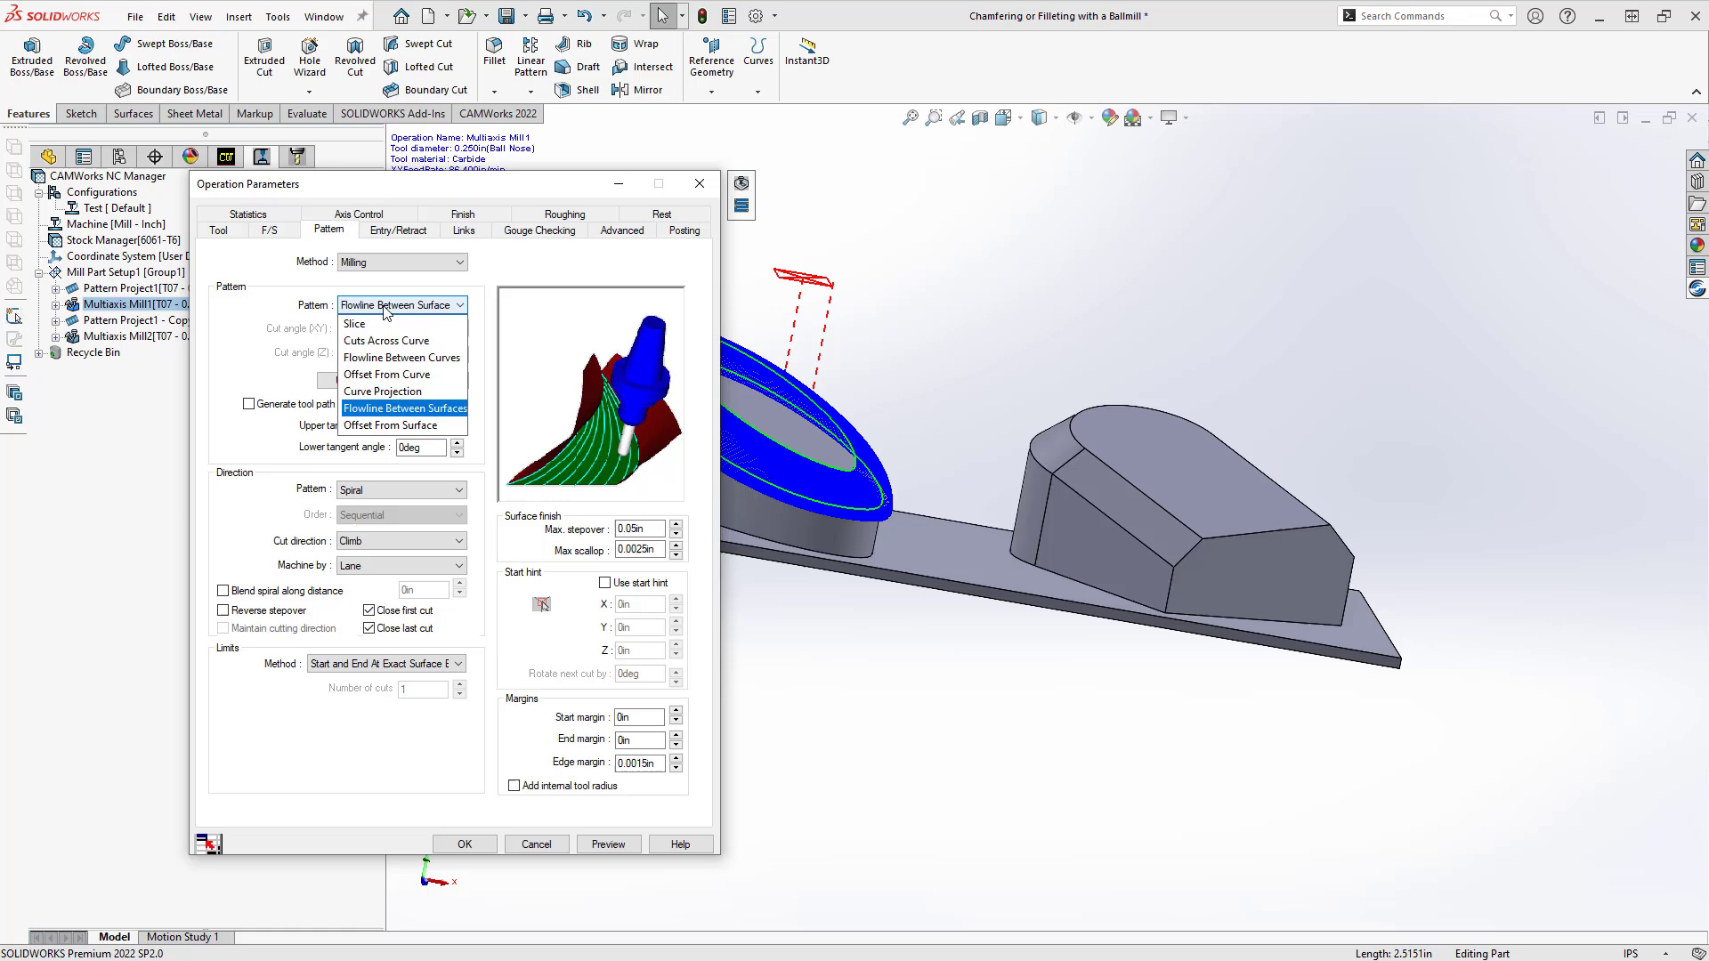
left_click(385, 307)
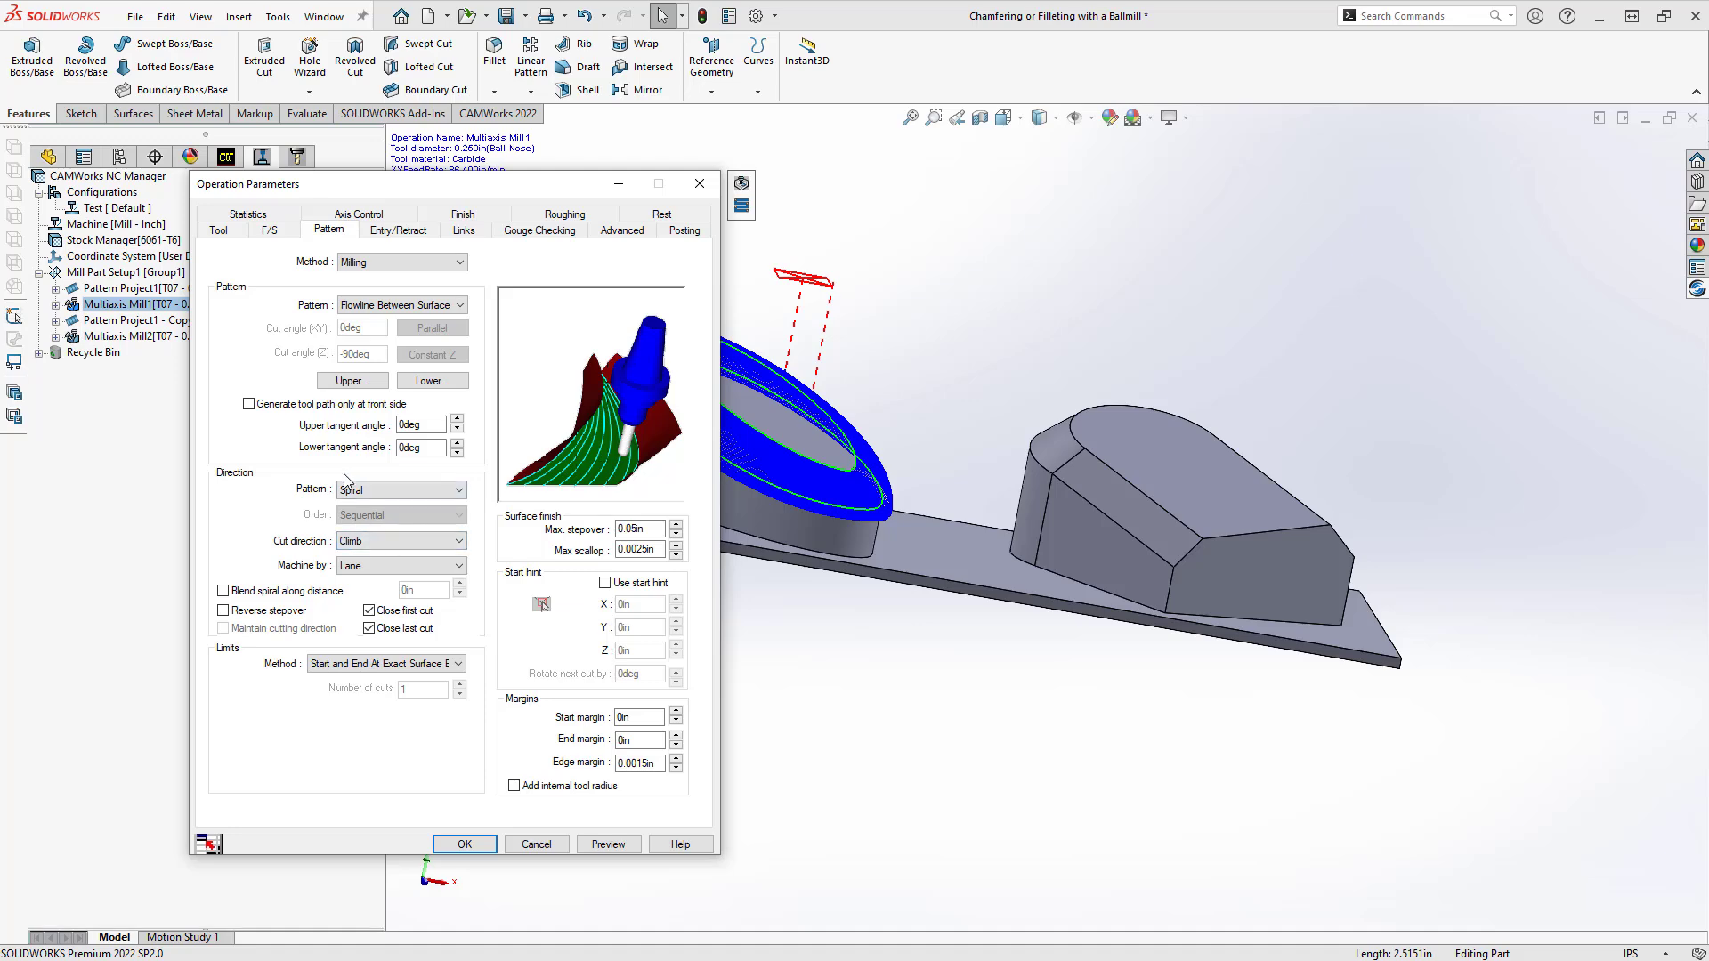
middle_click_drag(768, 466, 874, 371)
scroll(874, 370, "down", 10)
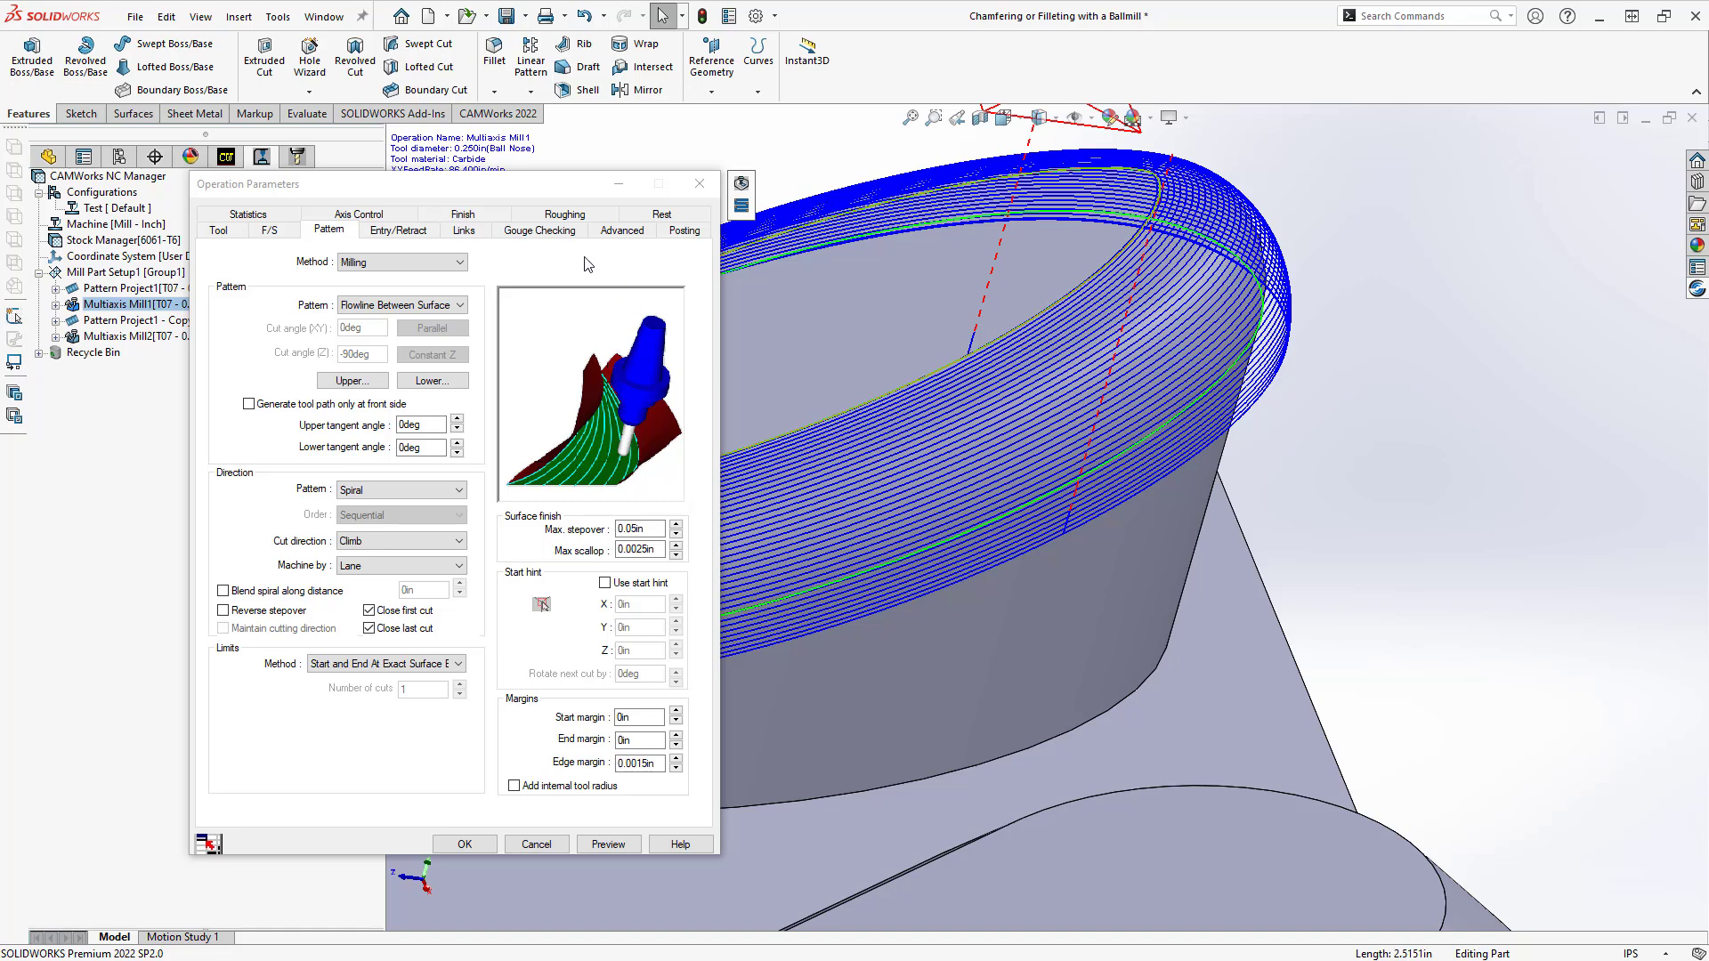
Step: Show Multiaxis Mill1's gouge checking options, toggling Apply gouge checking on and back off
left_click(540, 231)
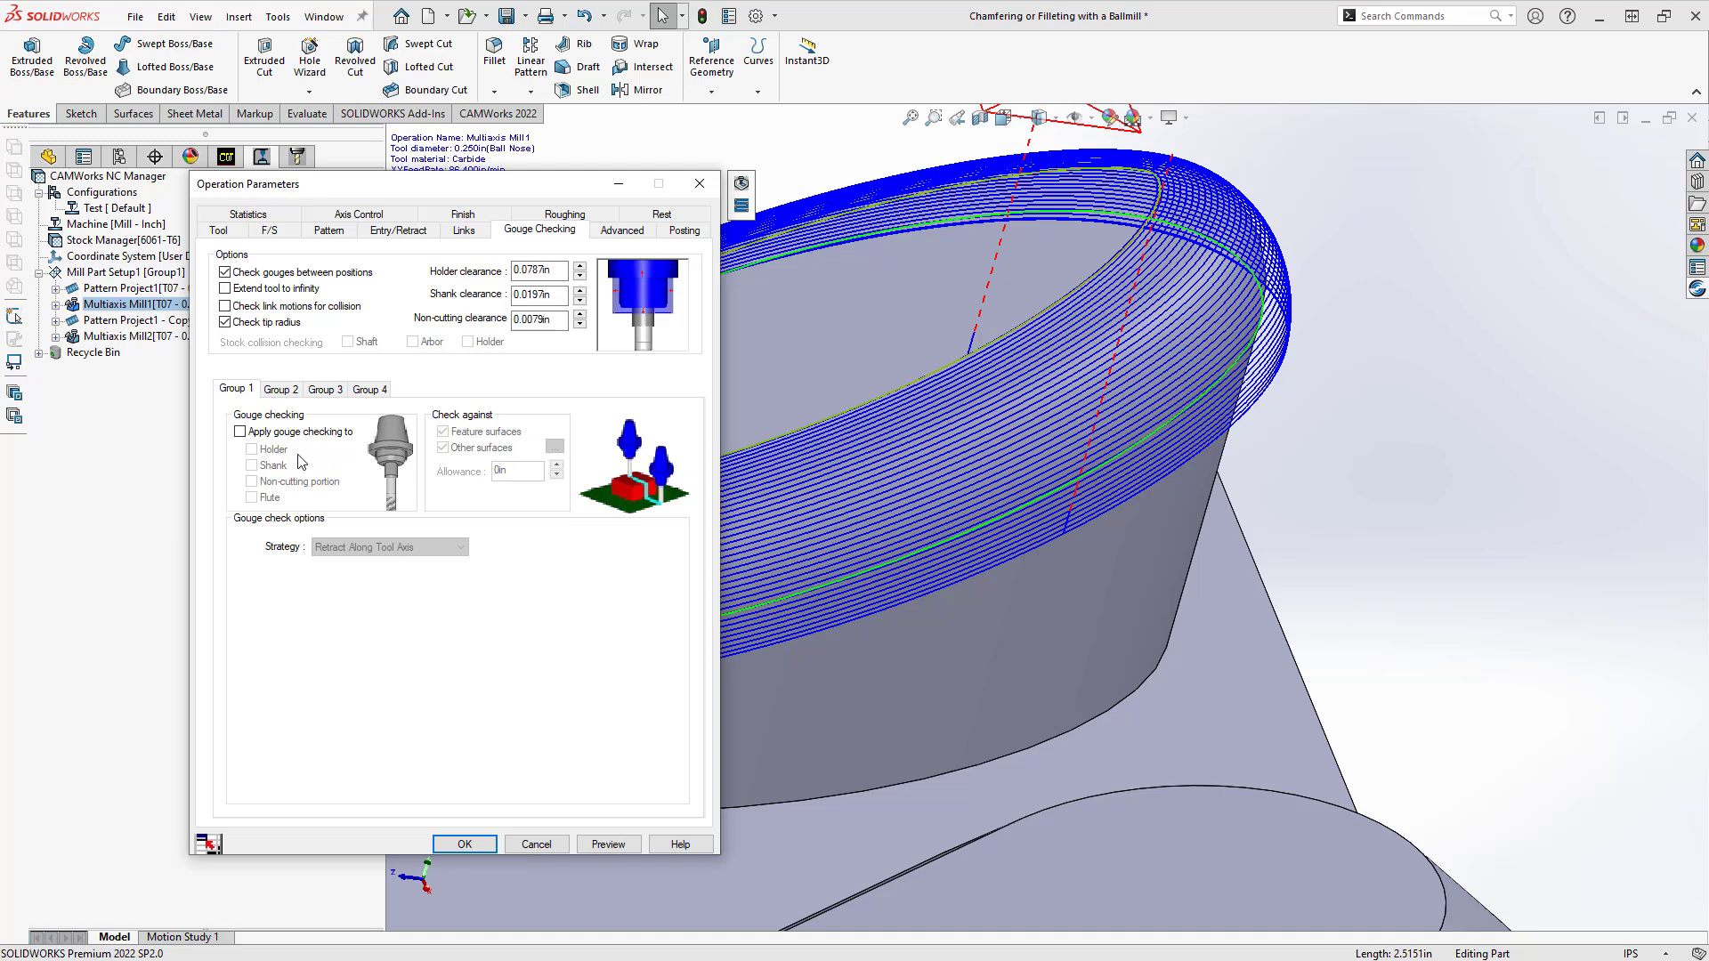
left_click(240, 433)
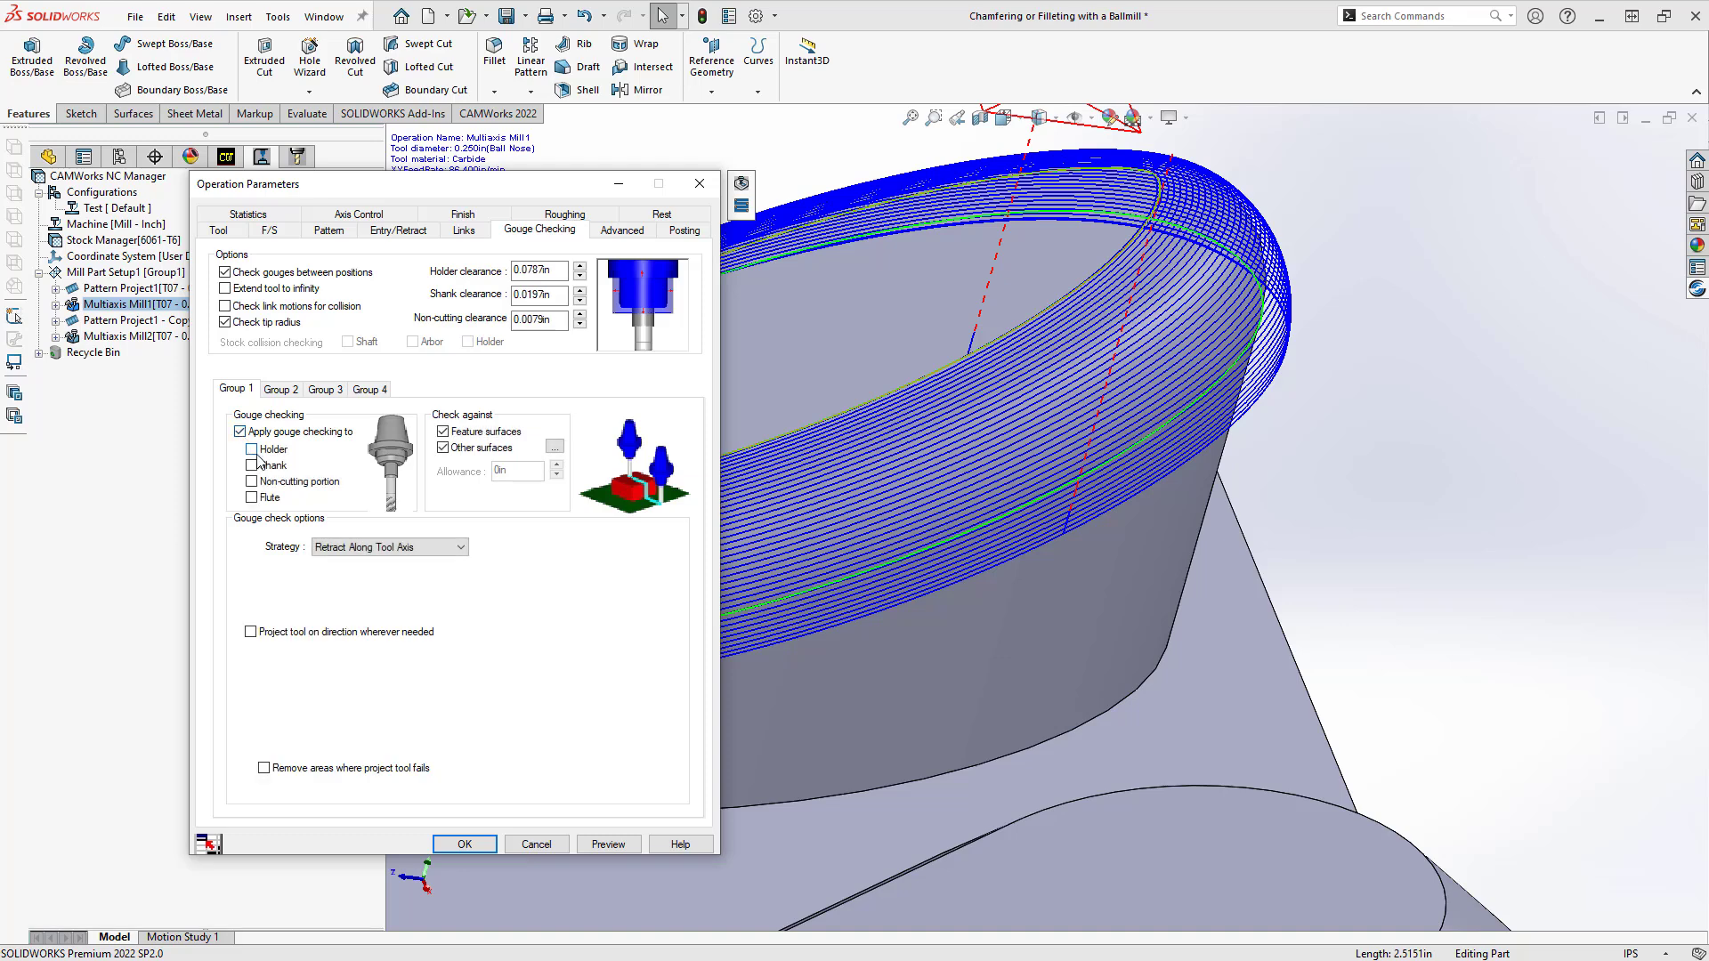
left_click(239, 431)
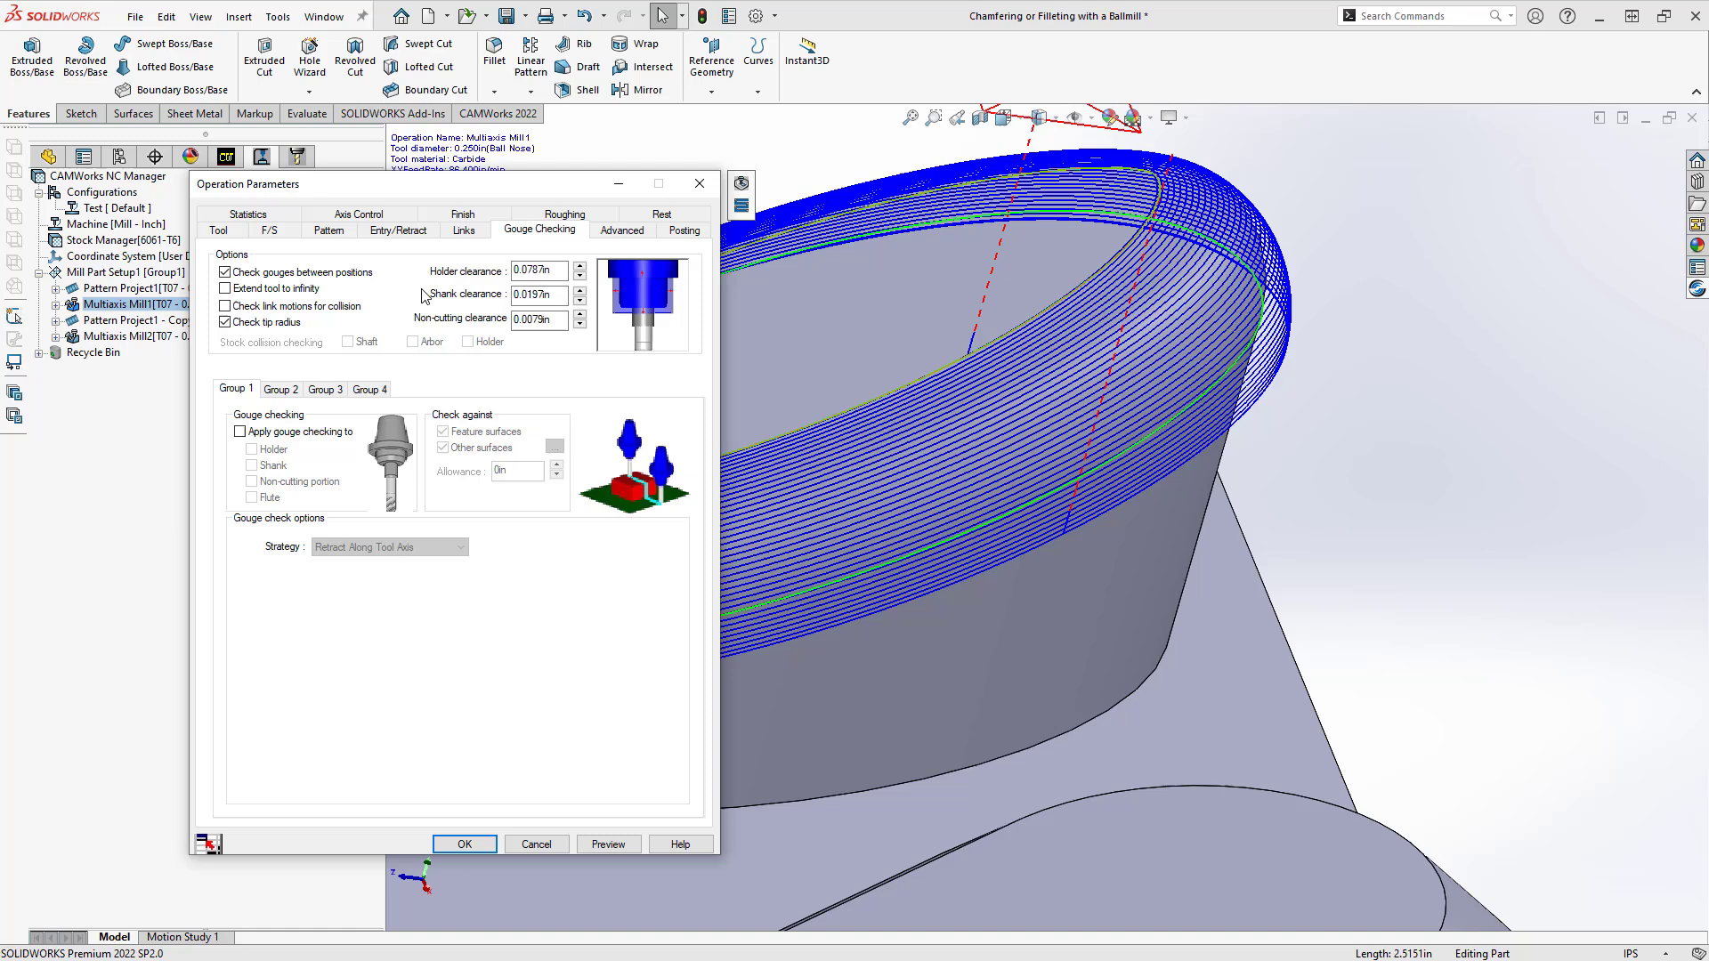
left_click(365, 216)
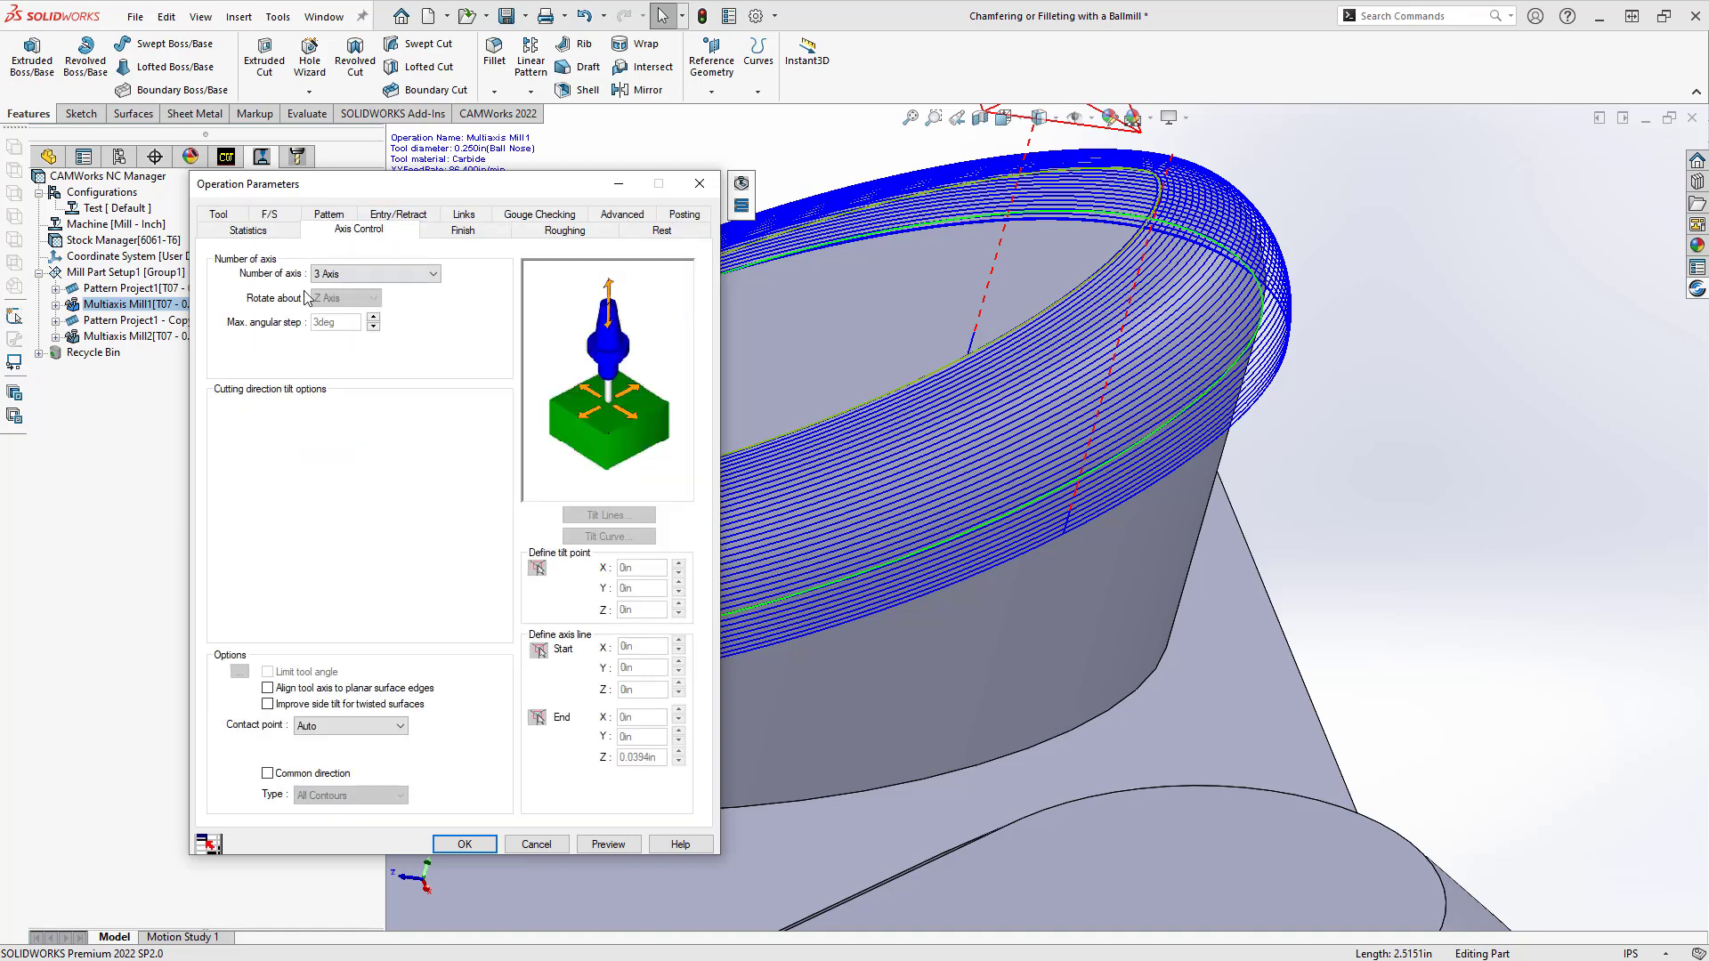